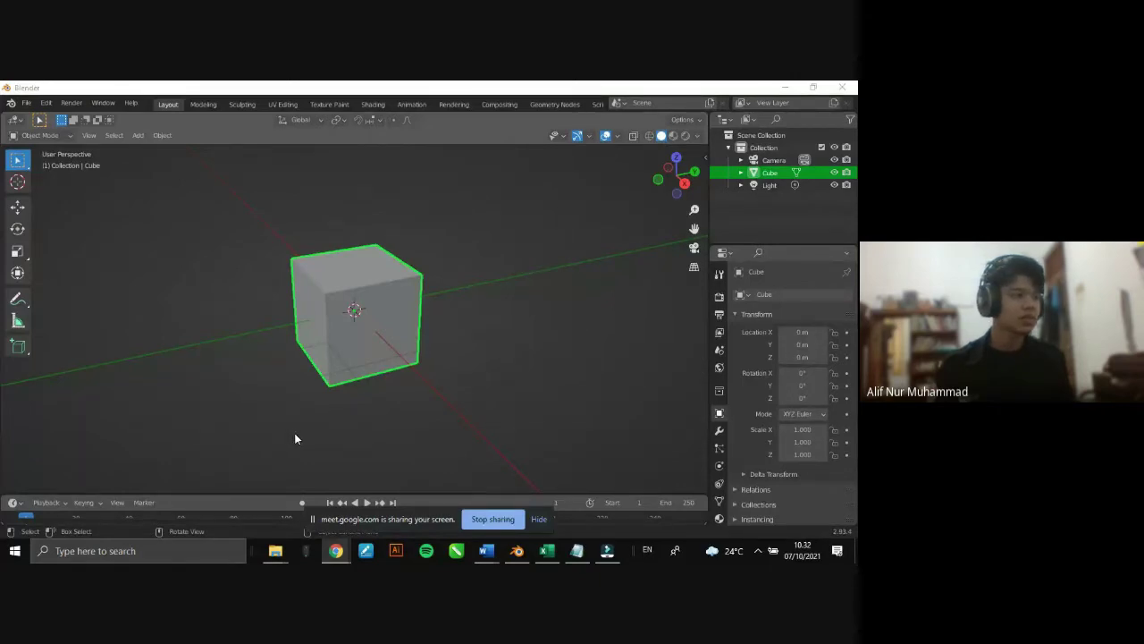
- Zoom in on the default cube and enter Edit Mode with its whole mesh selected
scroll(295, 434, up, 1)
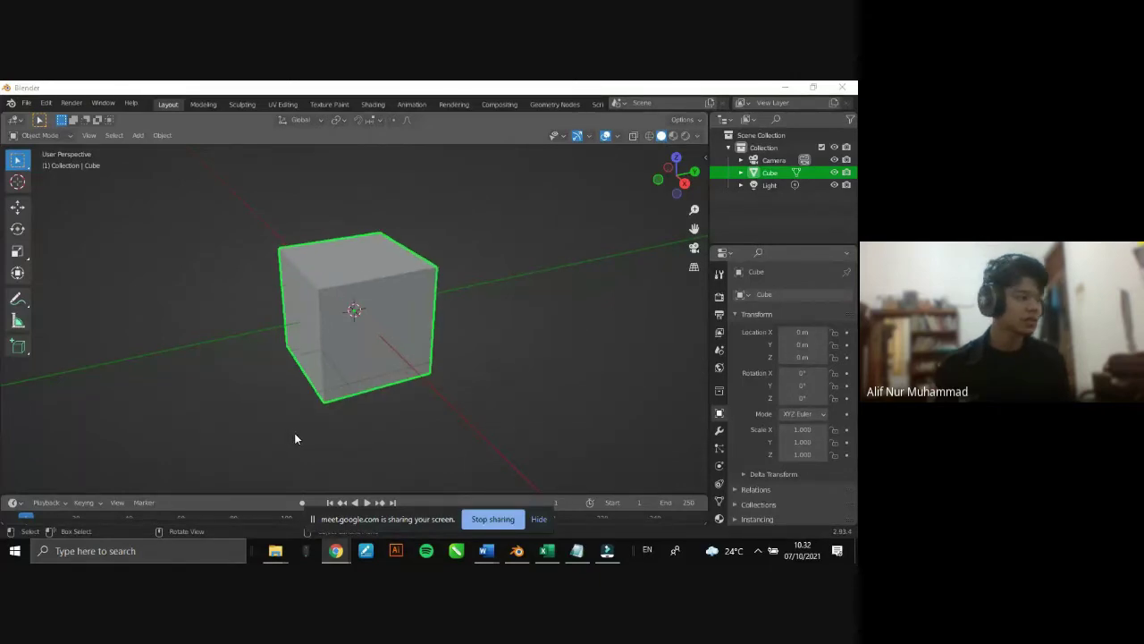
click(356, 426)
key(Tab)
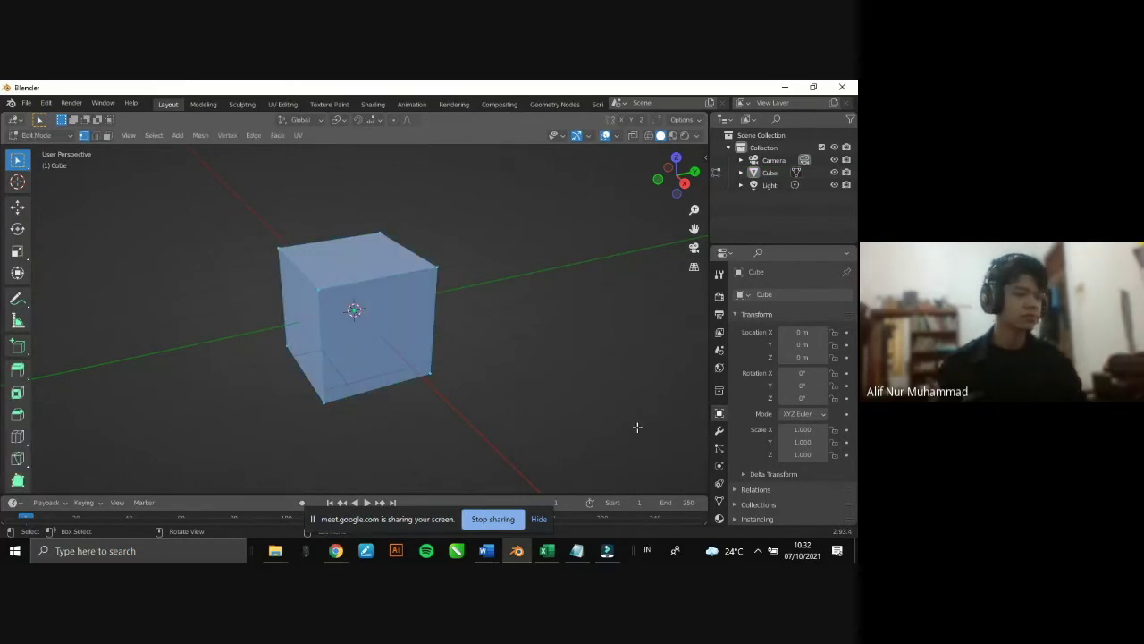
- Stretch the cube wider along the X axis, then adjust its X width
key(s)
key(x)
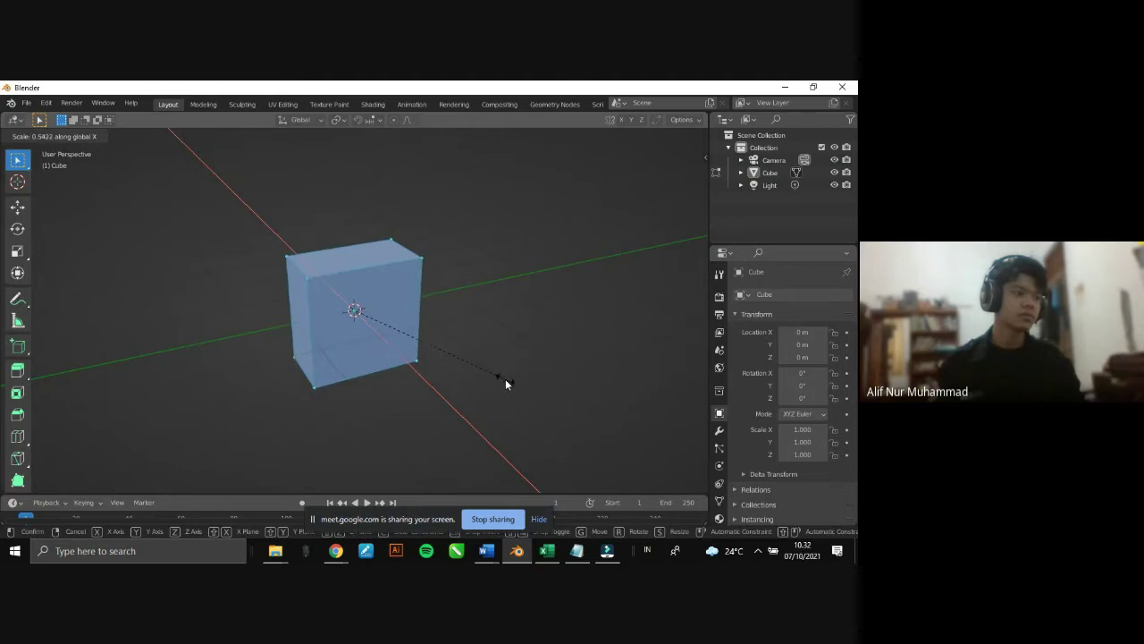
click(347, 298)
drag(675, 175, 698, 177)
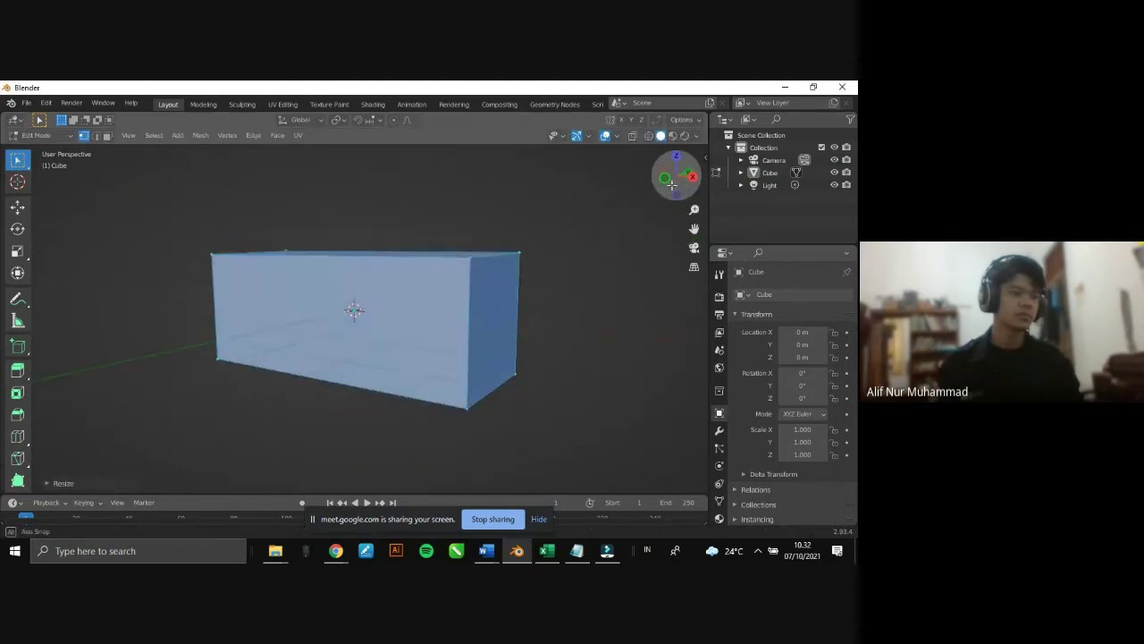
key(s)
key(x)
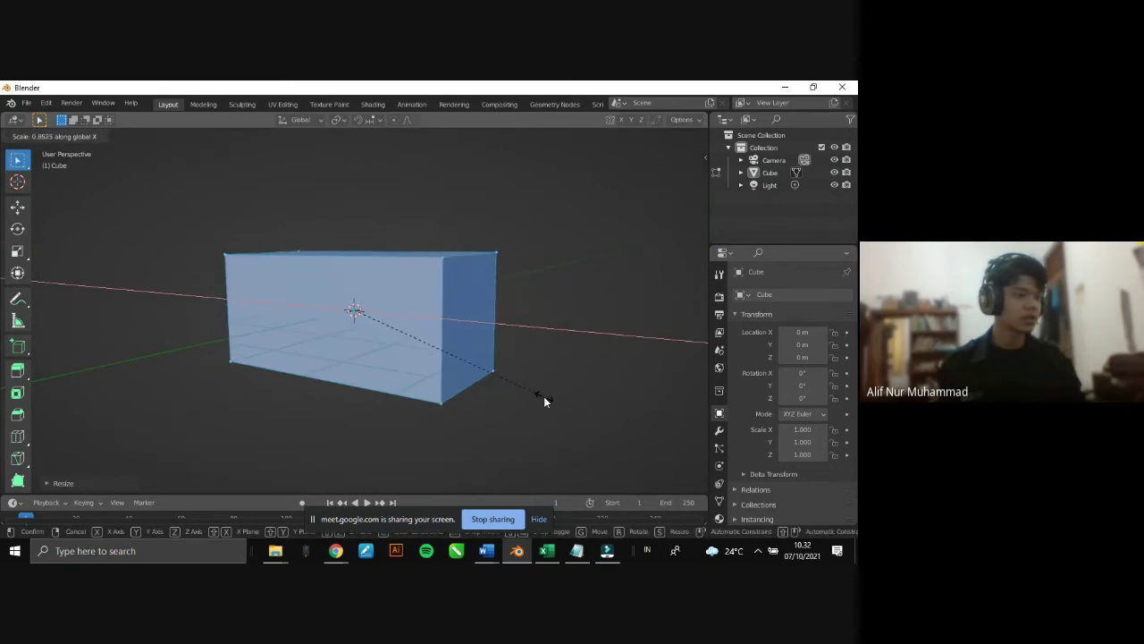
click(543, 397)
drag(667, 192, 623, 206)
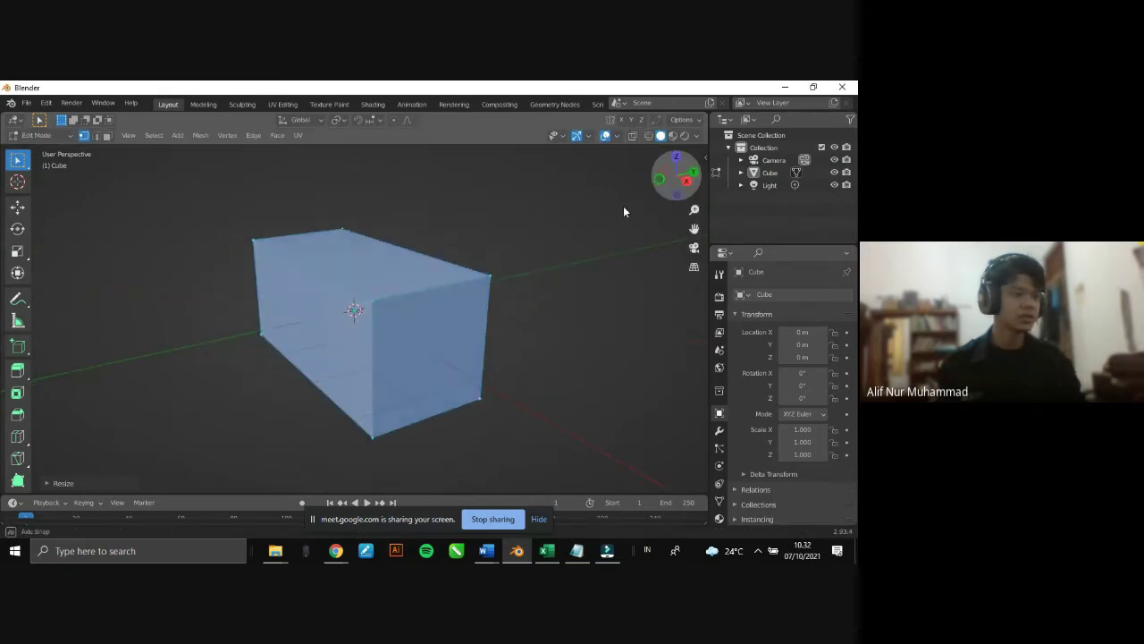
- Squash the box along Y into a thin flat panel
key(s)
key(y)
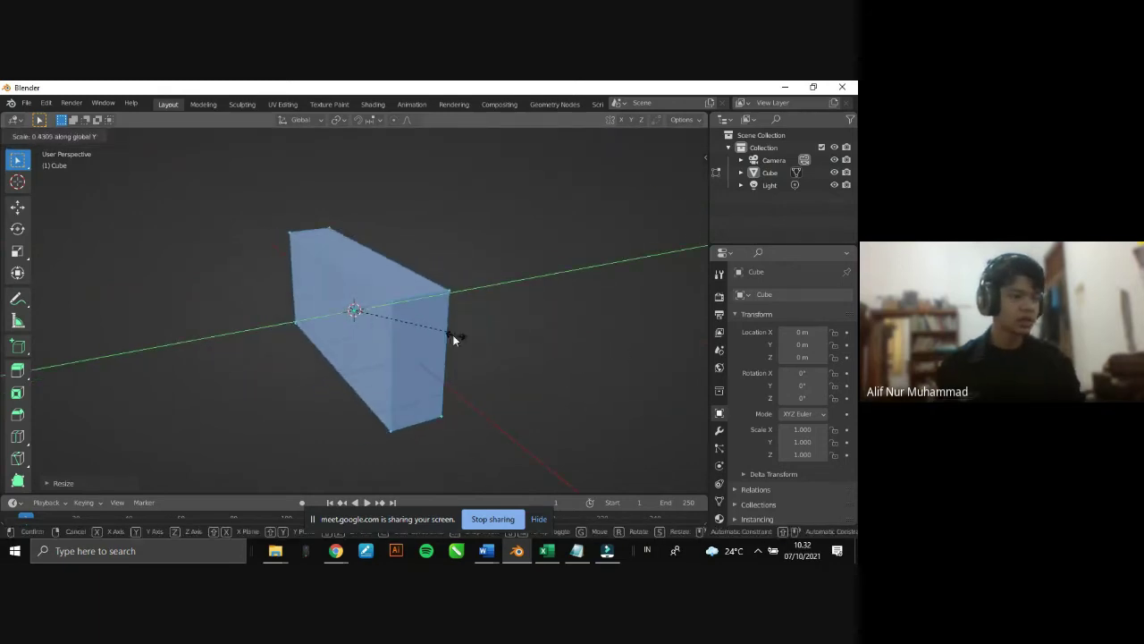
click(355, 308)
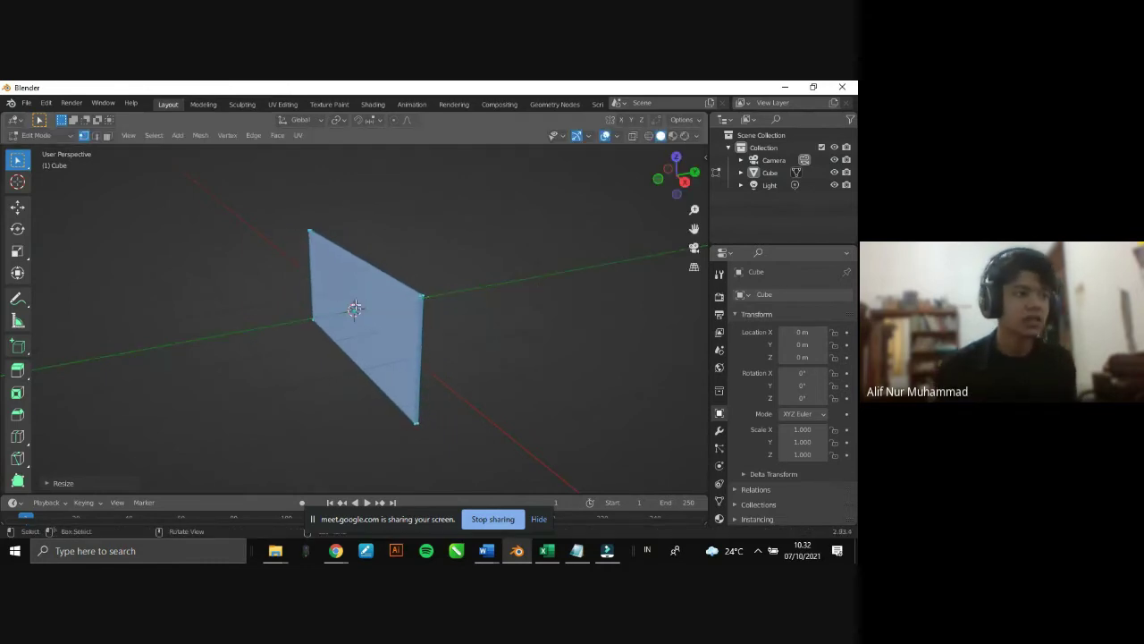
mouse_move(672, 179)
mouse_down()
mouse_move(682, 234)
mouse_move(447, 398)
mouse_up()
- Add four vertical loop cuts splitting the panel into five equal columns, then deselect in edge mode
key(ctrl+r)
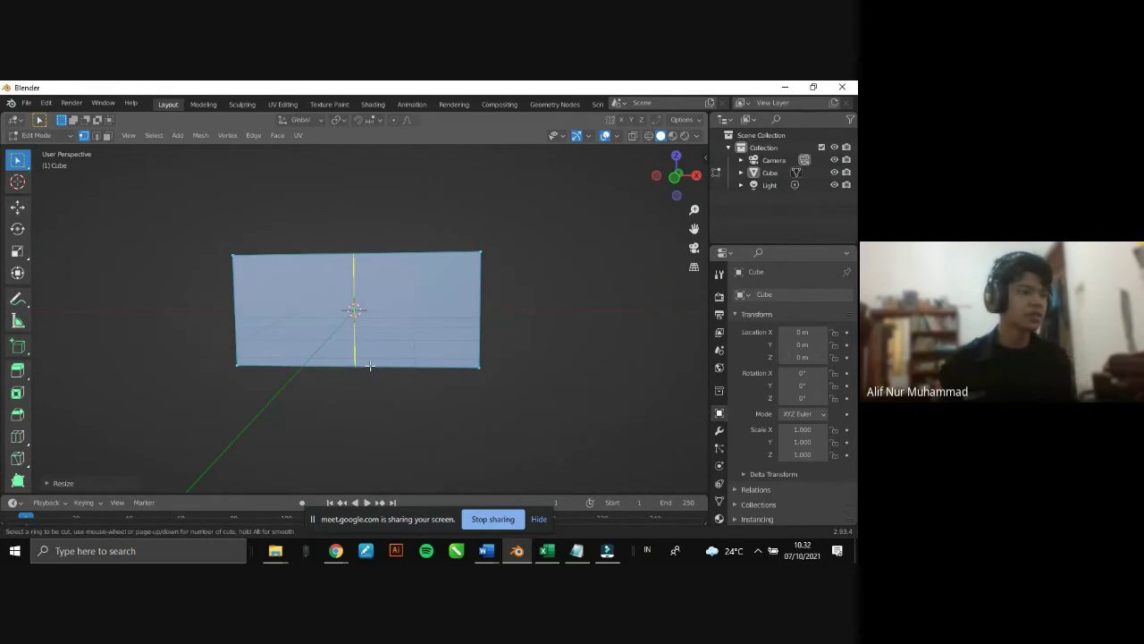
scroll(370, 365, up, 3)
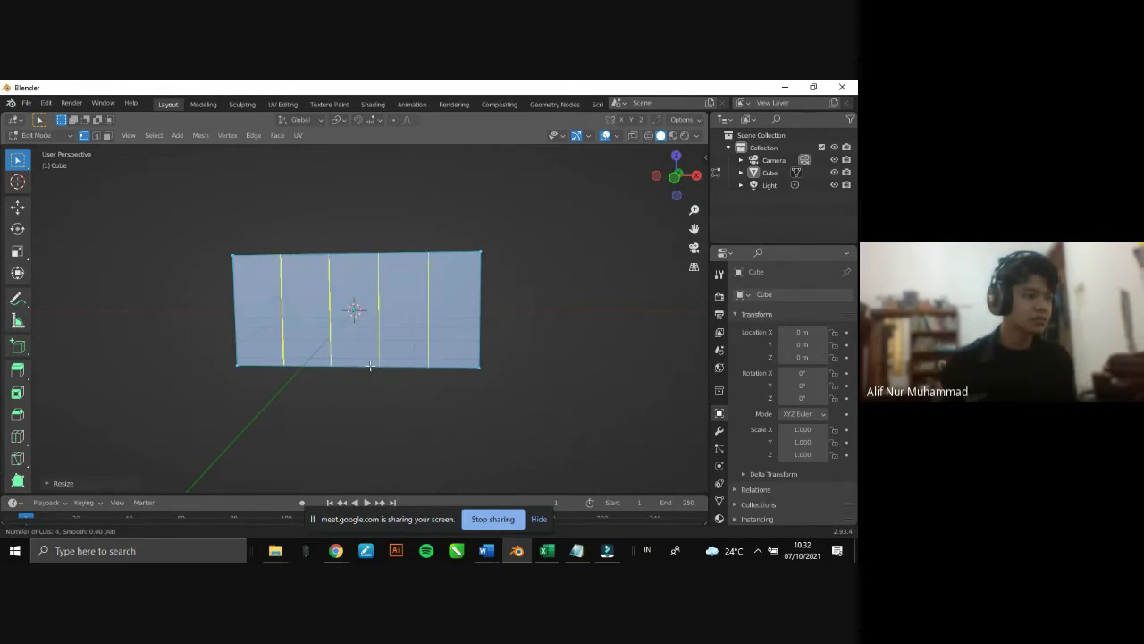
click(370, 365)
click(370, 364)
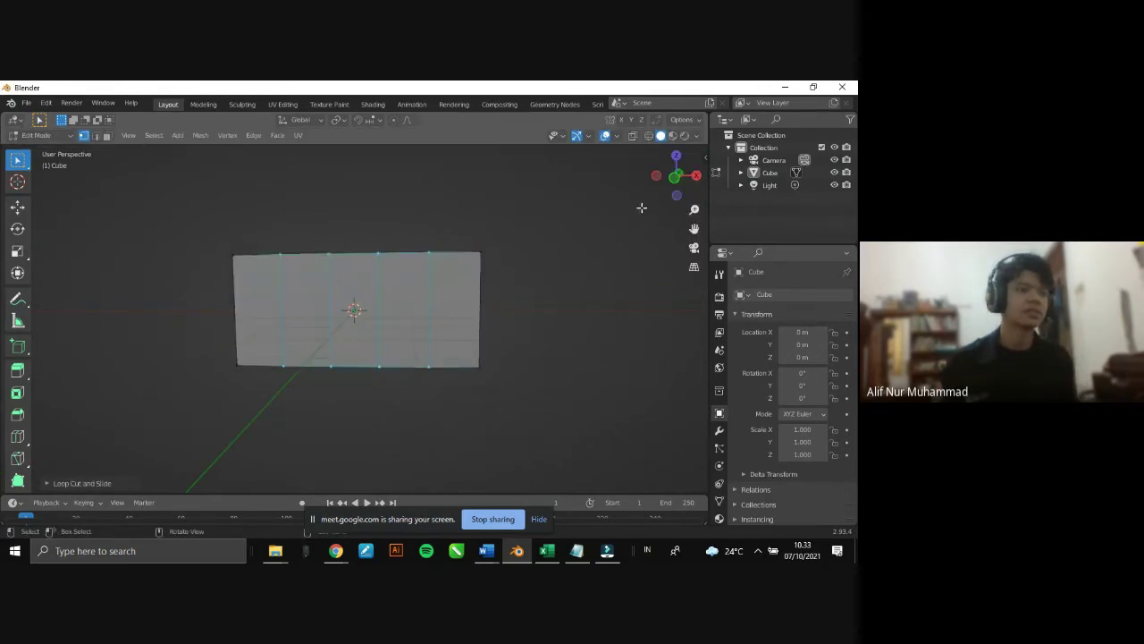
drag(666, 191, 444, 331)
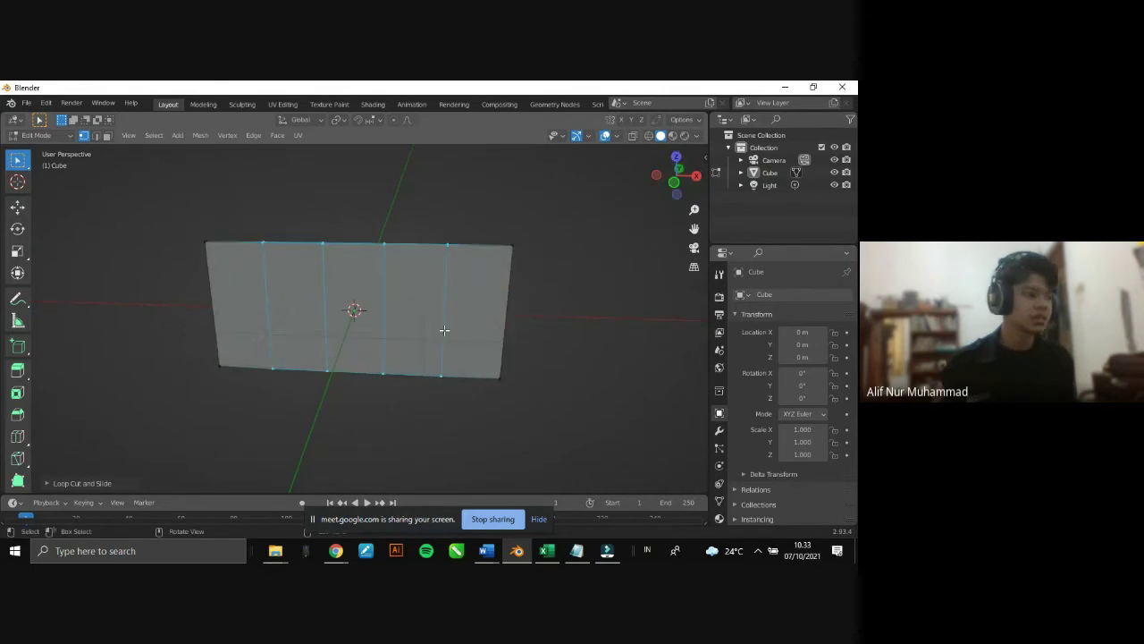
key(2)
key(alt+a)
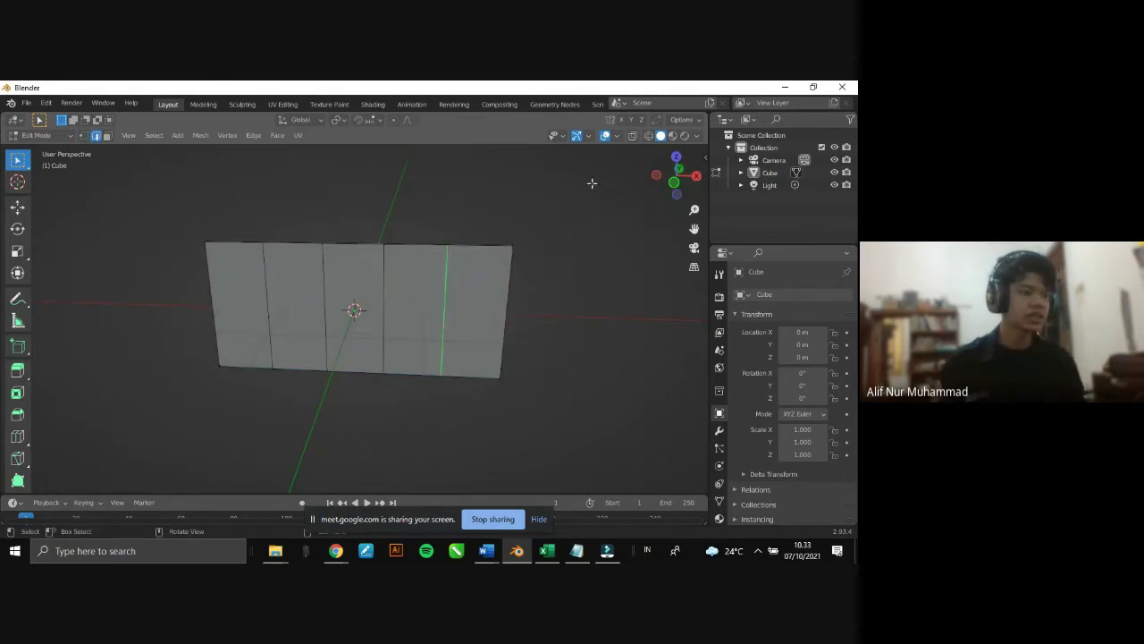
- Select the second and fourth vertical edges of the panel
drag(675, 175, 416, 308)
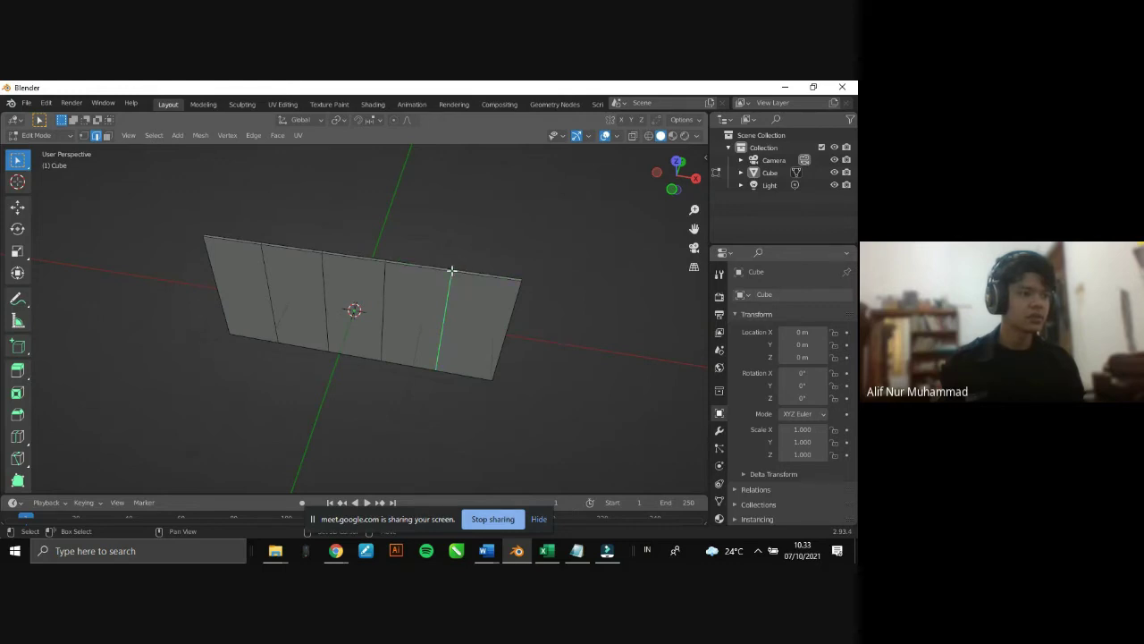
middle_drag(263, 292, 259, 241)
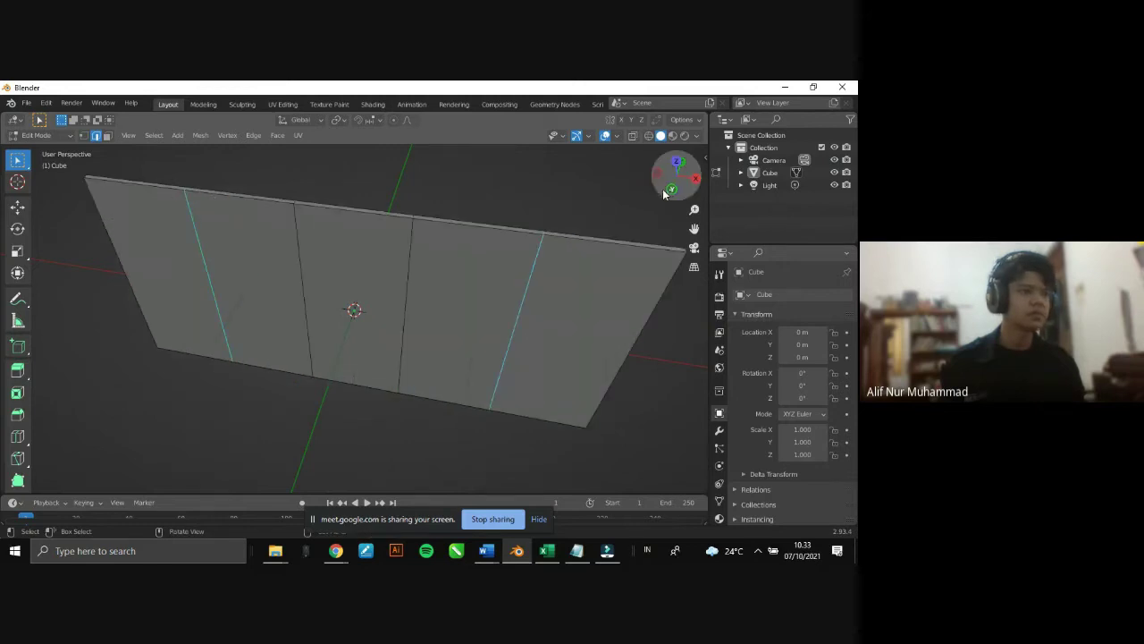
drag(675, 174, 540, 256)
click(494, 225)
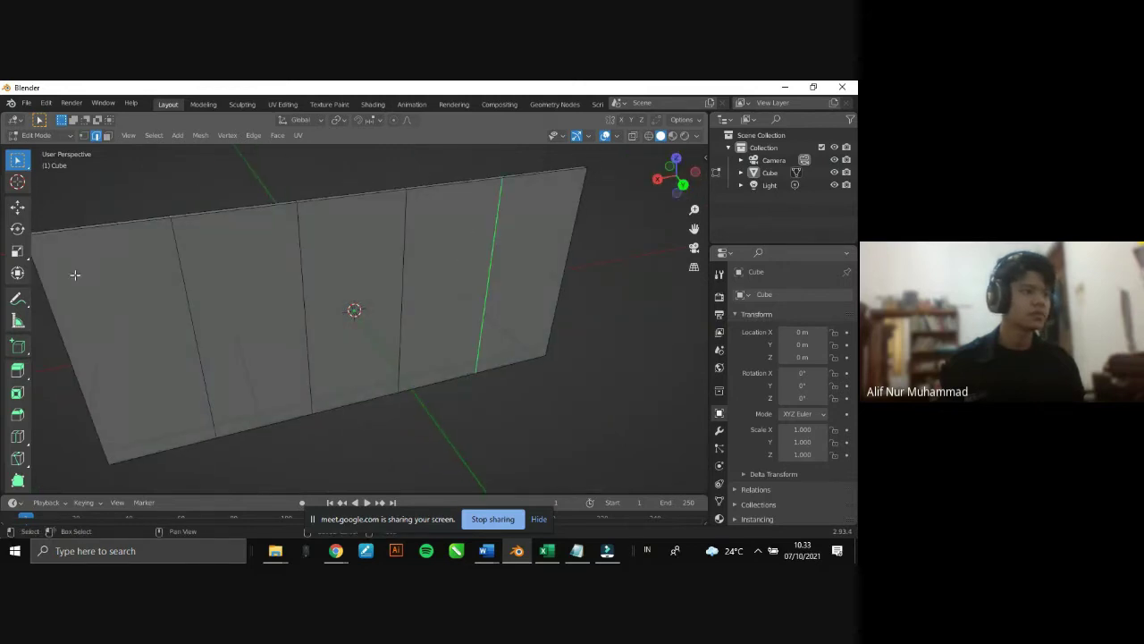
shift+click(182, 289)
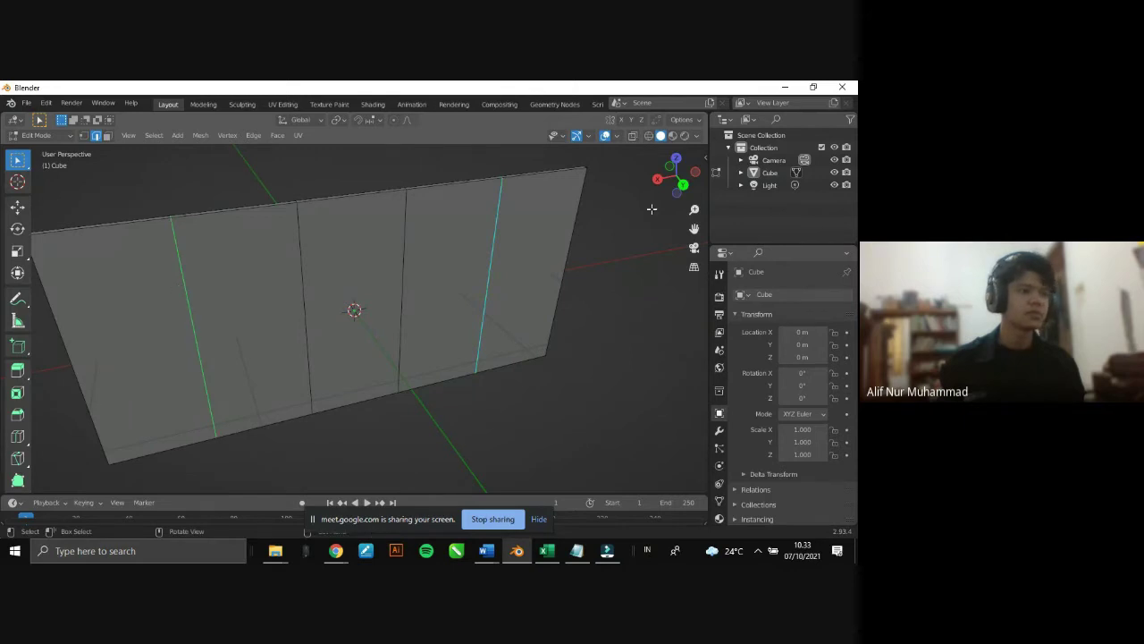
mouse_move(677, 175)
mouse_down()
mouse_move(662, 444)
mouse_move(662, 424)
mouse_up()
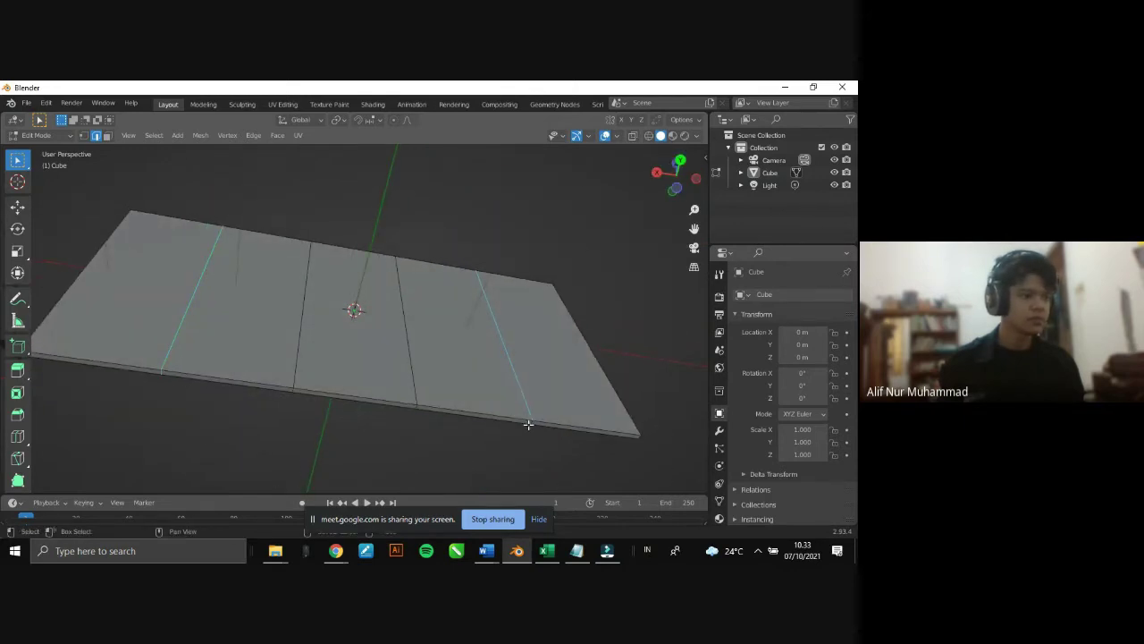
mouse_move(630, 224)
middle_down()
mouse_move(231, 322)
mouse_move(506, 307)
middle_up()
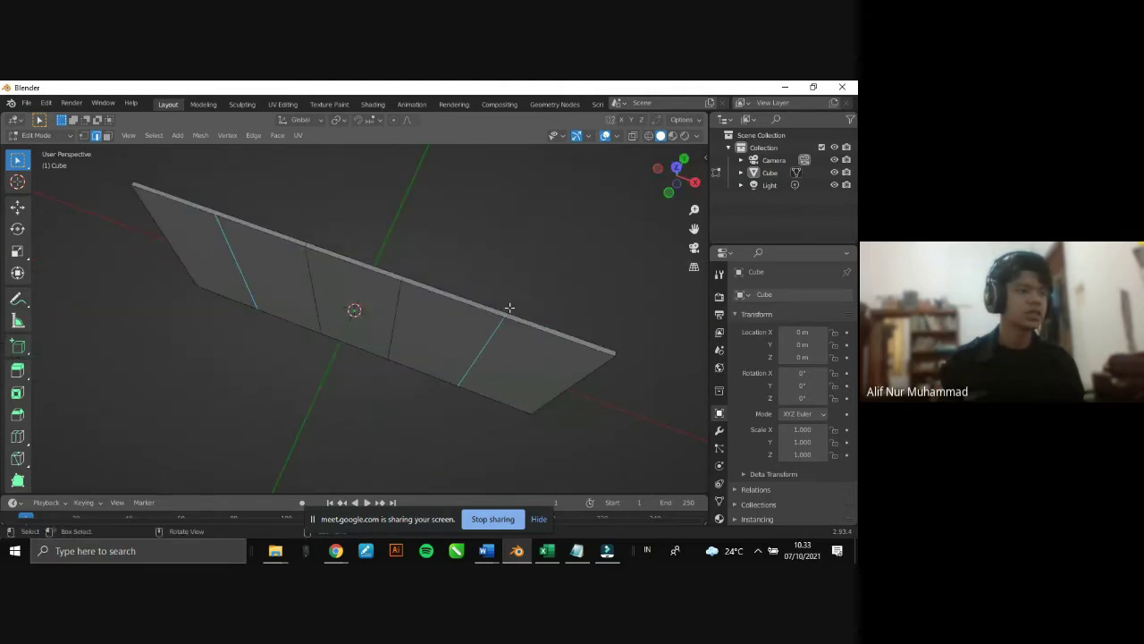
drag(679, 193, 690, 212)
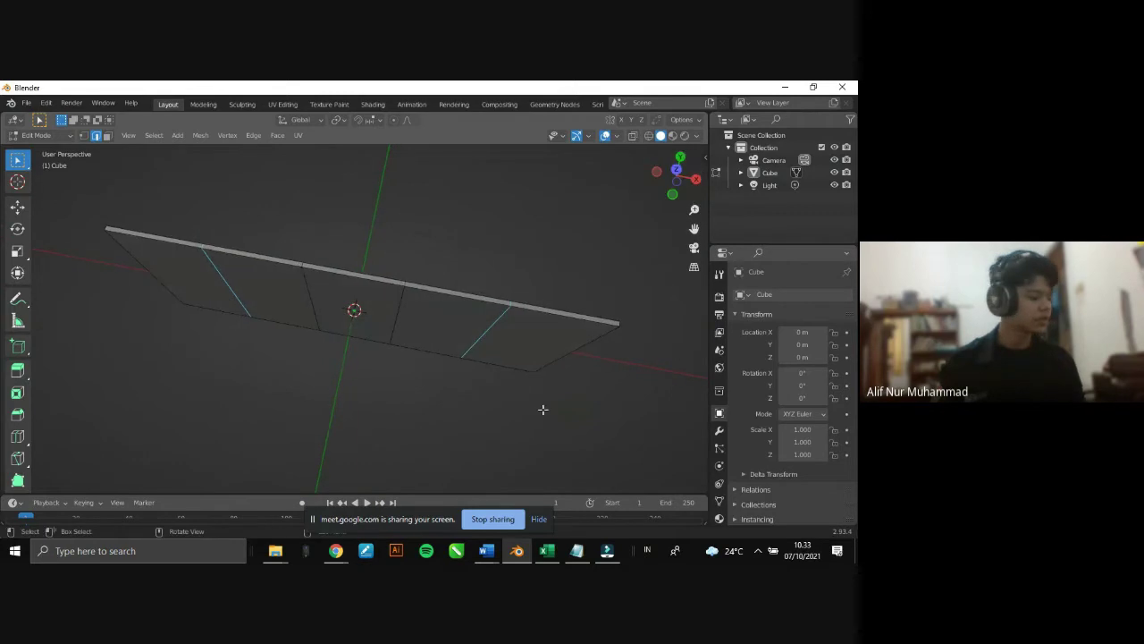
- Push those two edges about 0.24 m back along Y, folding the panel into a zigzag
key(g)
key(y)
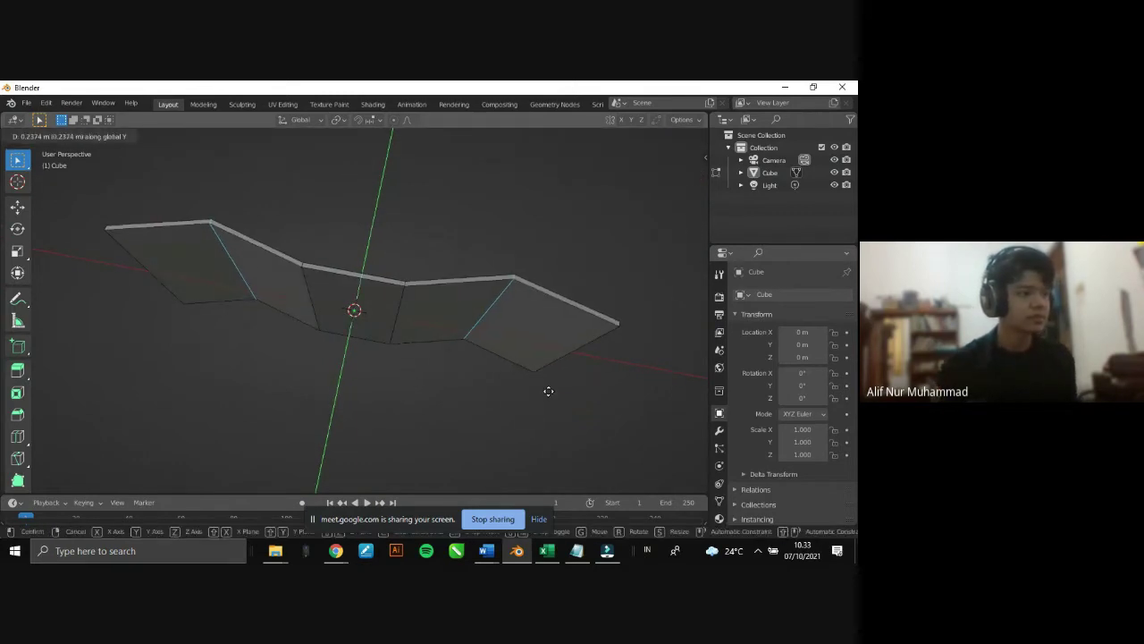
click(548, 391)
mouse_move(655, 189)
mouse_down()
mouse_move(667, 222)
mouse_move(395, 295)
mouse_up()
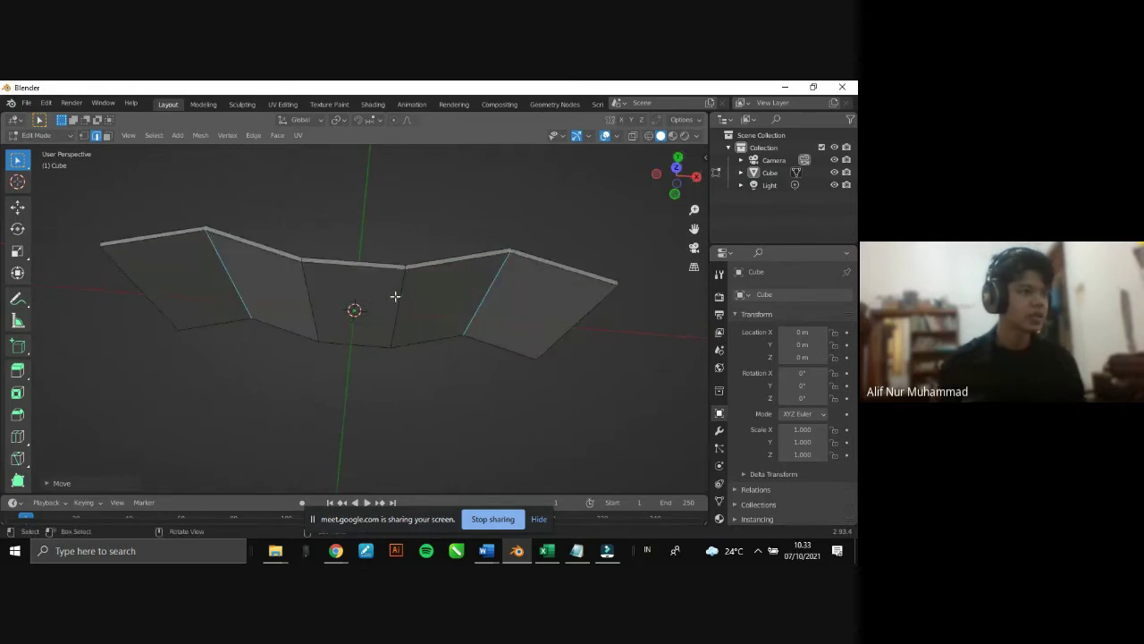
- Move the two middle vertical edges about 0.4 m along Y, curving the panel into a smooth arc
click(402, 296)
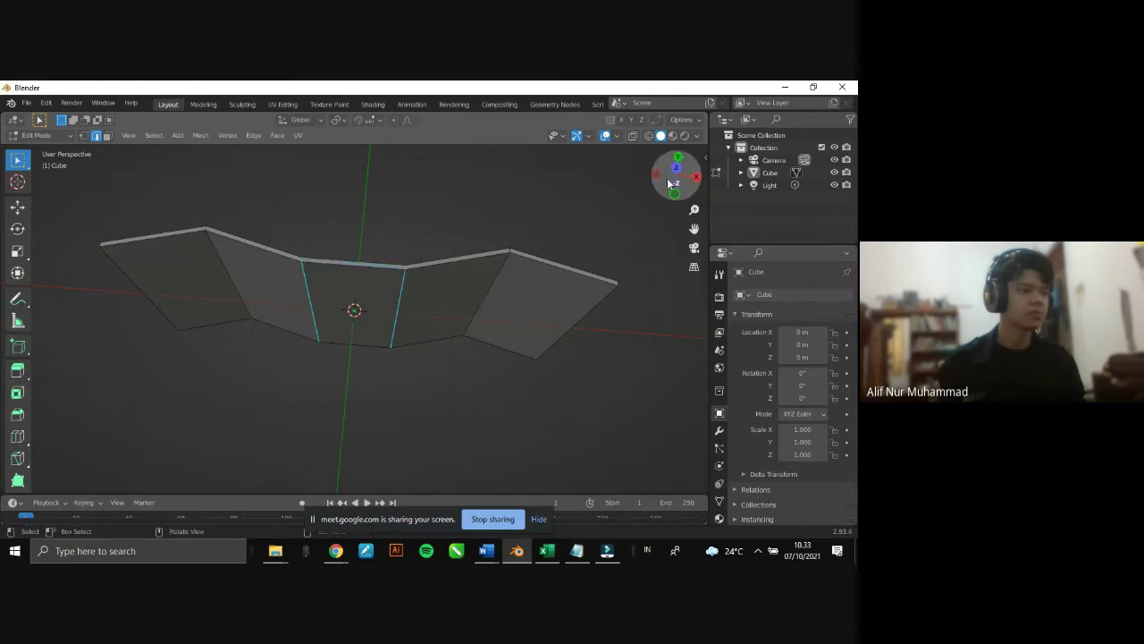
drag(677, 175, 657, 180)
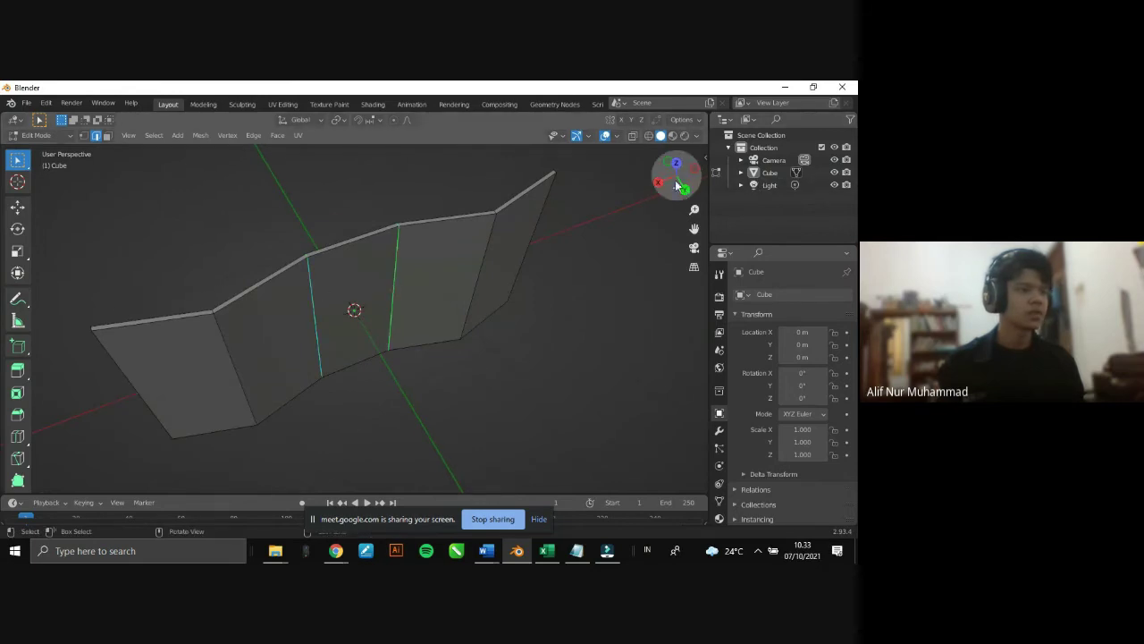
mouse_move(675, 176)
mouse_down()
mouse_move(608, 369)
mouse_move(310, 439)
mouse_up()
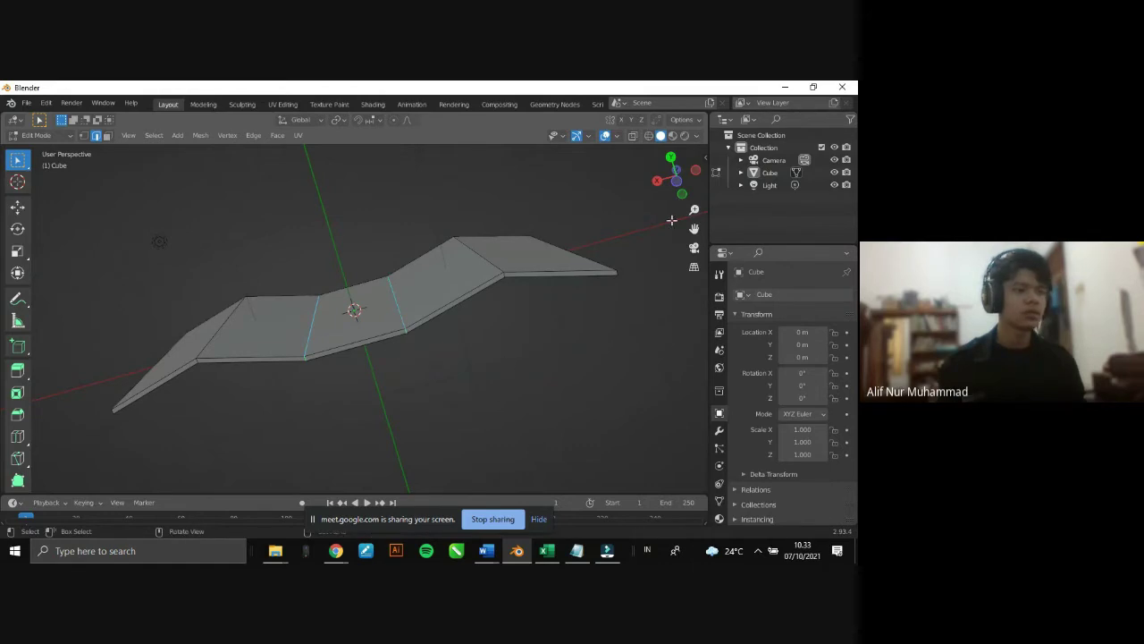
mouse_move(672, 187)
mouse_down()
mouse_move(680, 215)
mouse_move(18, 356)
mouse_move(638, 199)
mouse_up()
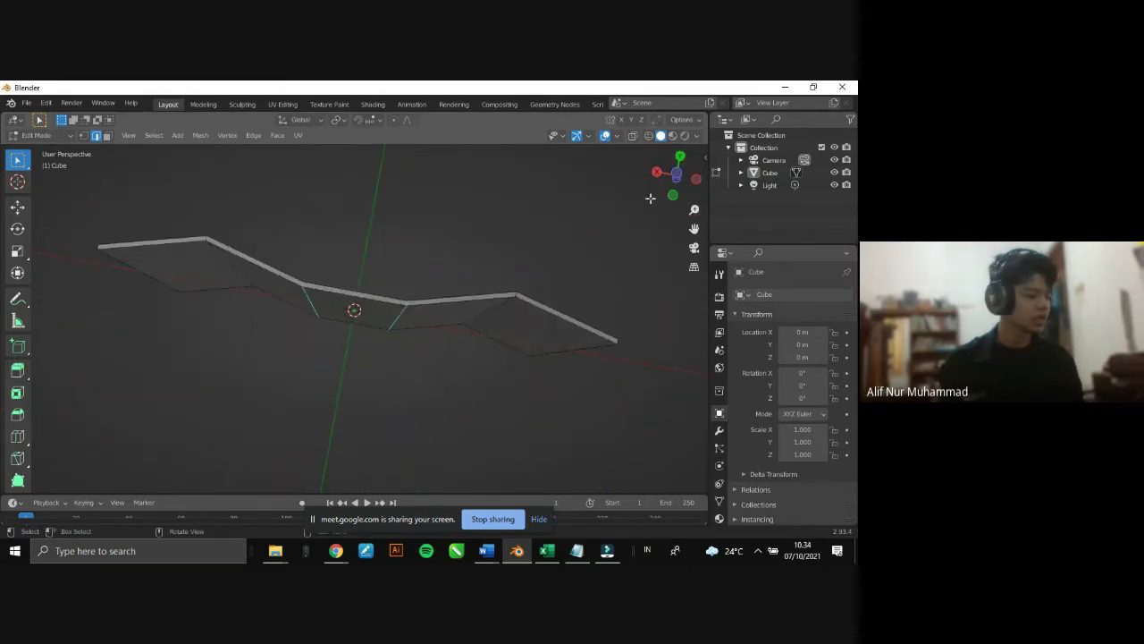
key(g)
key(y)
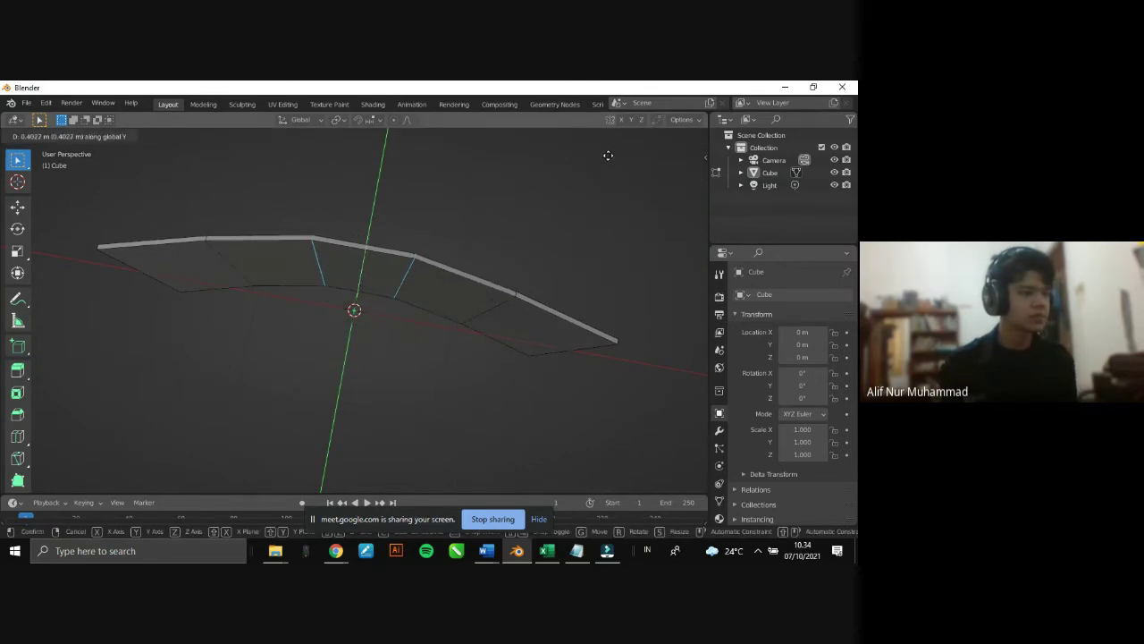
click(608, 156)
mouse_move(694, 463)
middle_down()
mouse_move(679, 420)
mouse_move(634, 483)
mouse_move(574, 169)
mouse_move(565, 183)
mouse_move(593, 236)
mouse_move(678, 217)
mouse_move(666, 196)
mouse_move(703, 138)
mouse_move(684, 462)
mouse_move(691, 438)
mouse_move(653, 188)
middle_up()
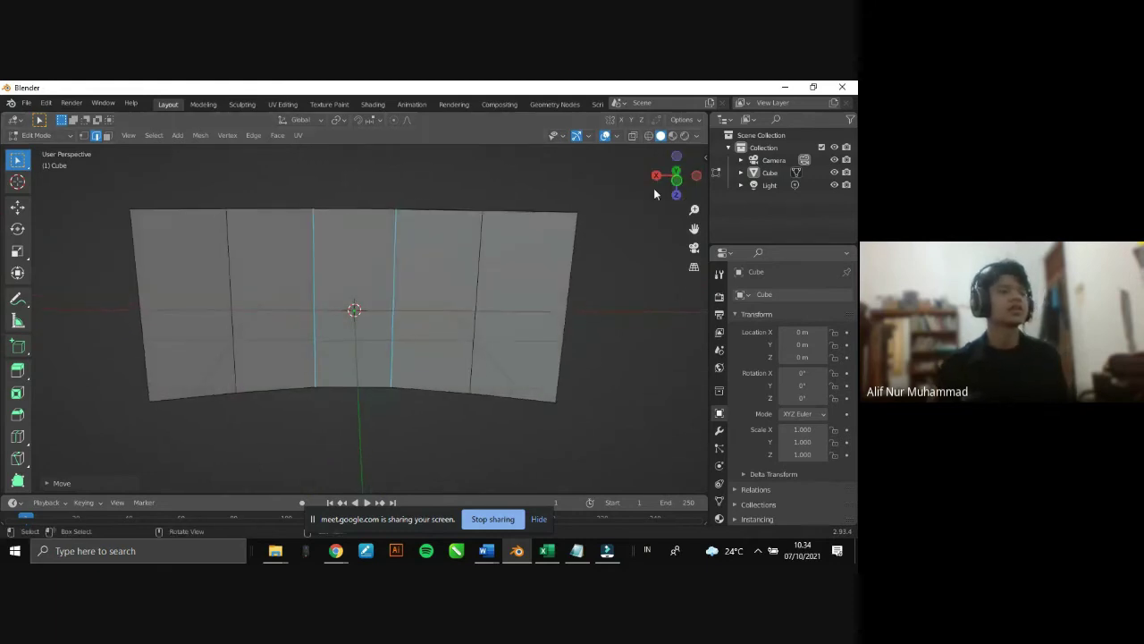
- Add two horizontal edge loops near the panel's top and bottom borders
click(625, 370)
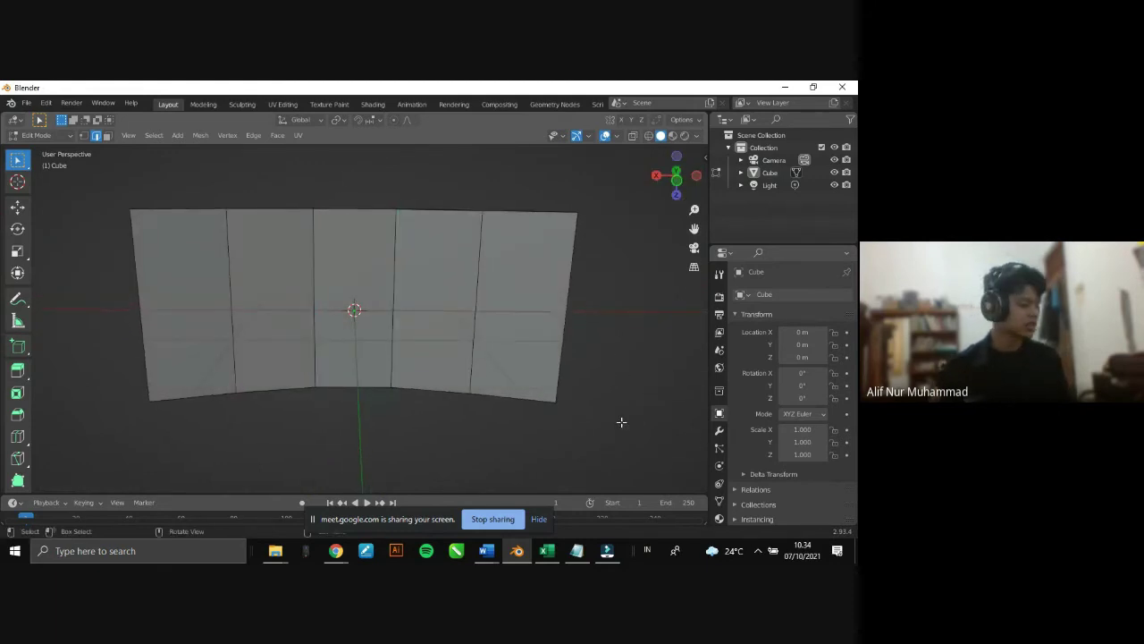
key(ctrl+r)
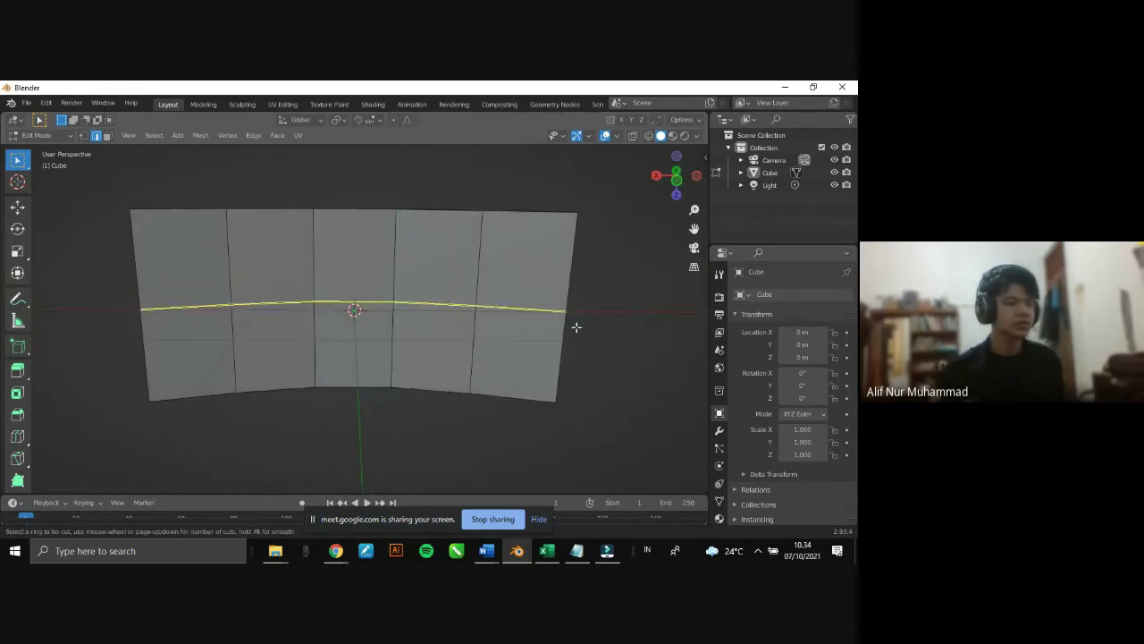
scroll(576, 327, up, 1)
click(575, 329)
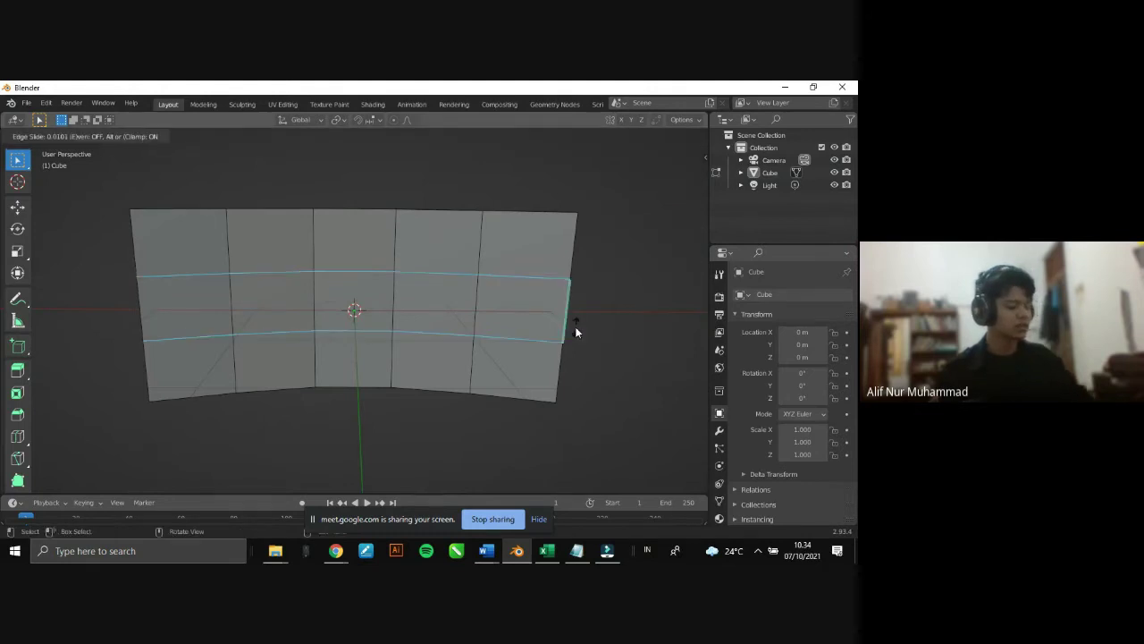
click(575, 328)
key(s)
key(z)
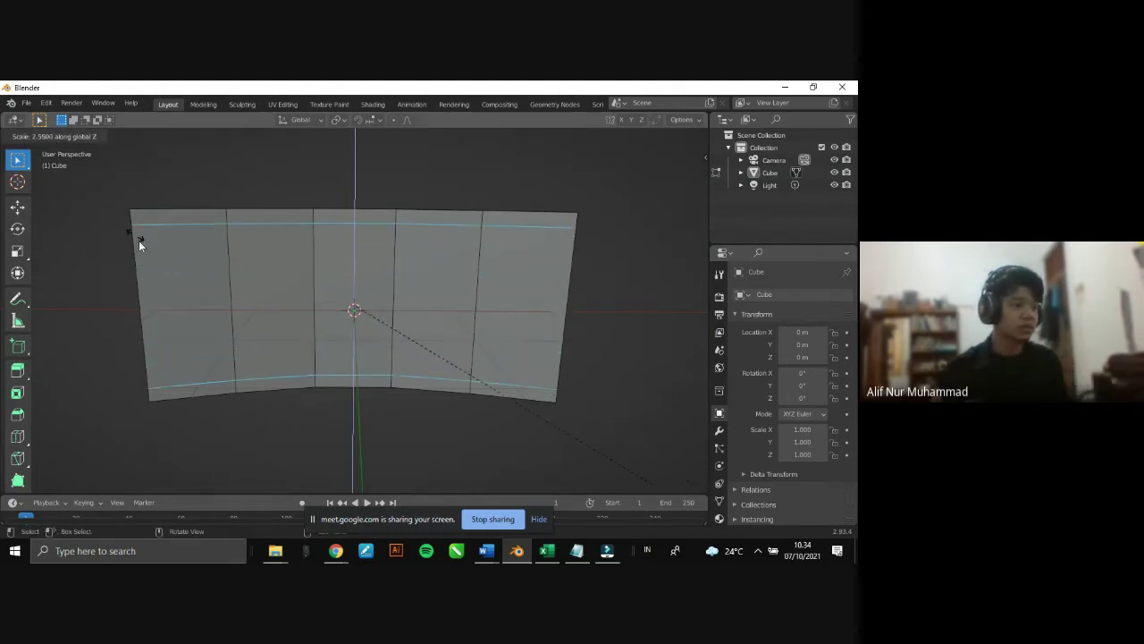
right_click(186, 284)
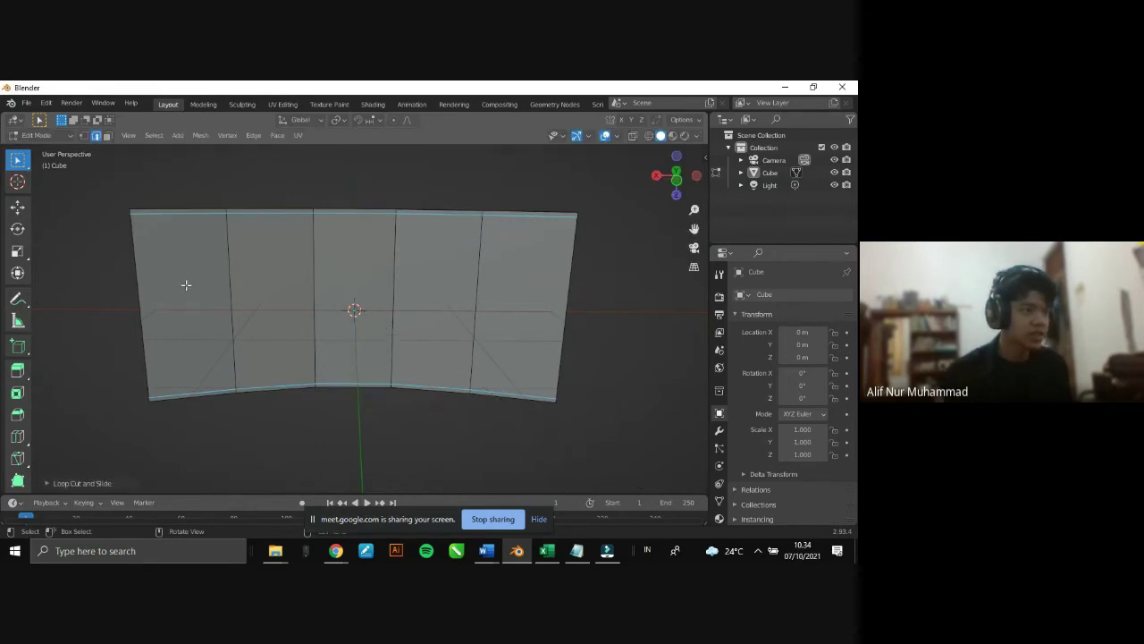
- Add vertical edge loops just inside the panel's right and left borders
key(ctrl+r)
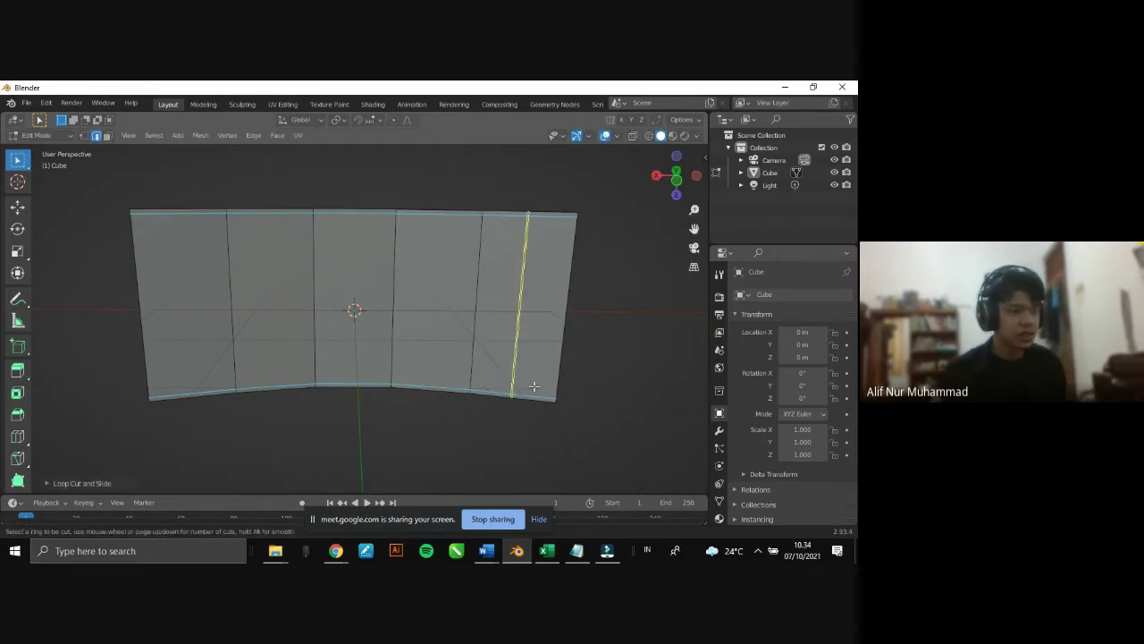
click(535, 388)
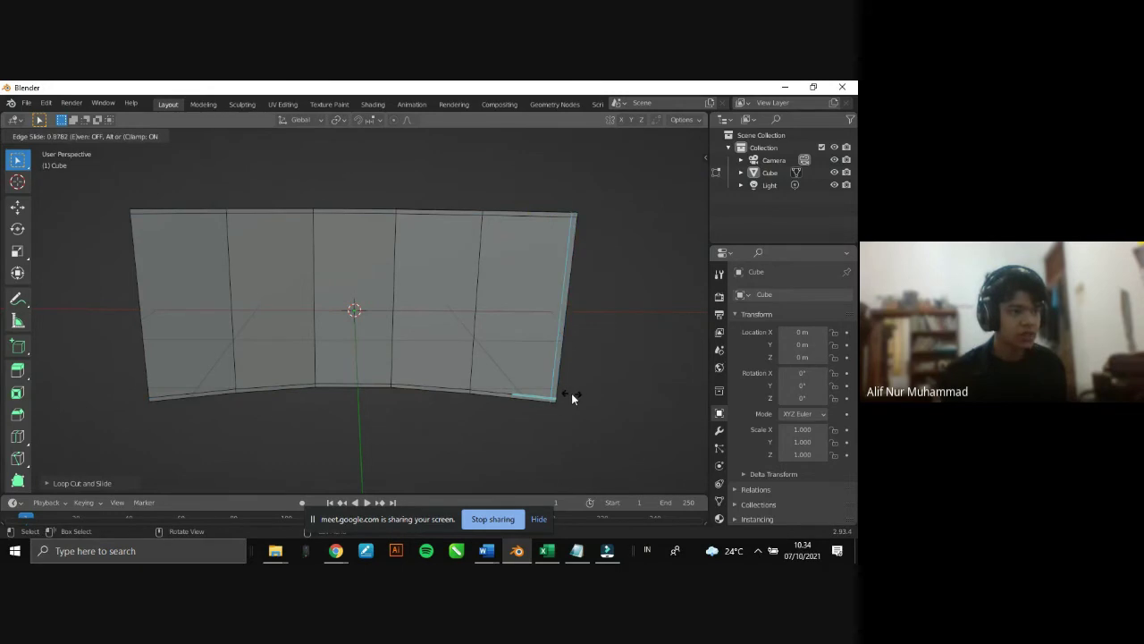
click(571, 396)
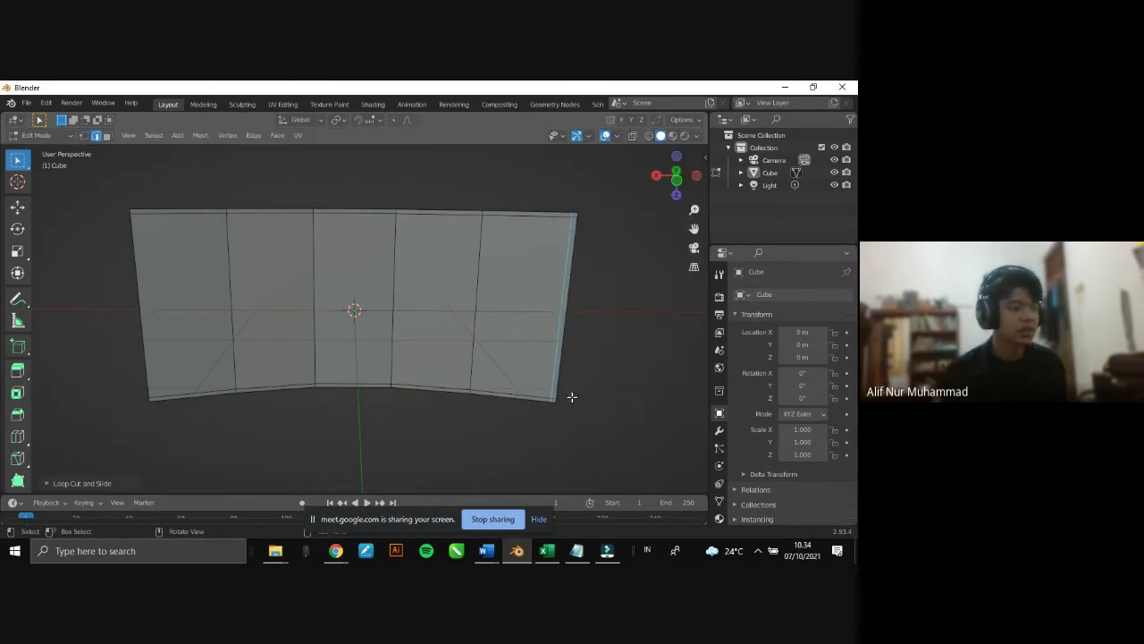
key(ctrl+r)
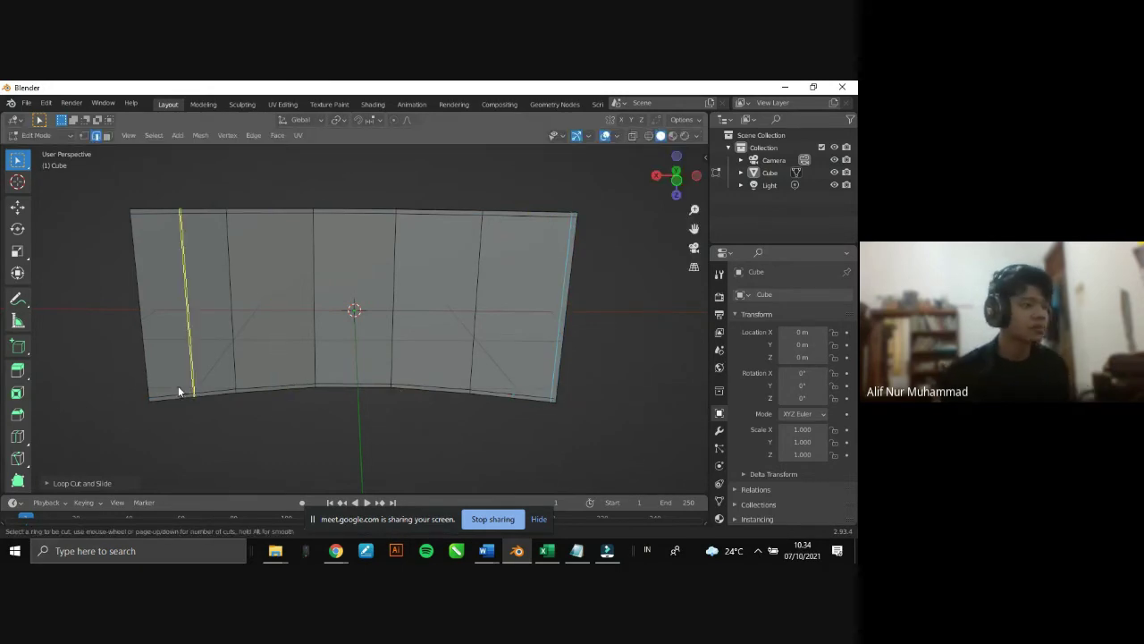
click(178, 390)
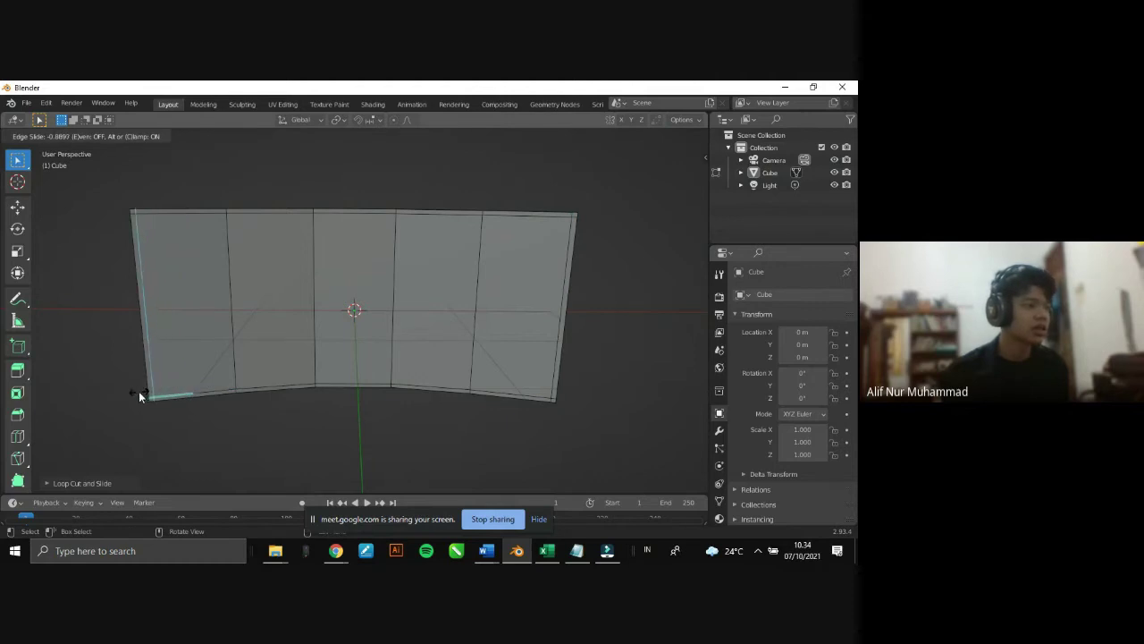
click(139, 395)
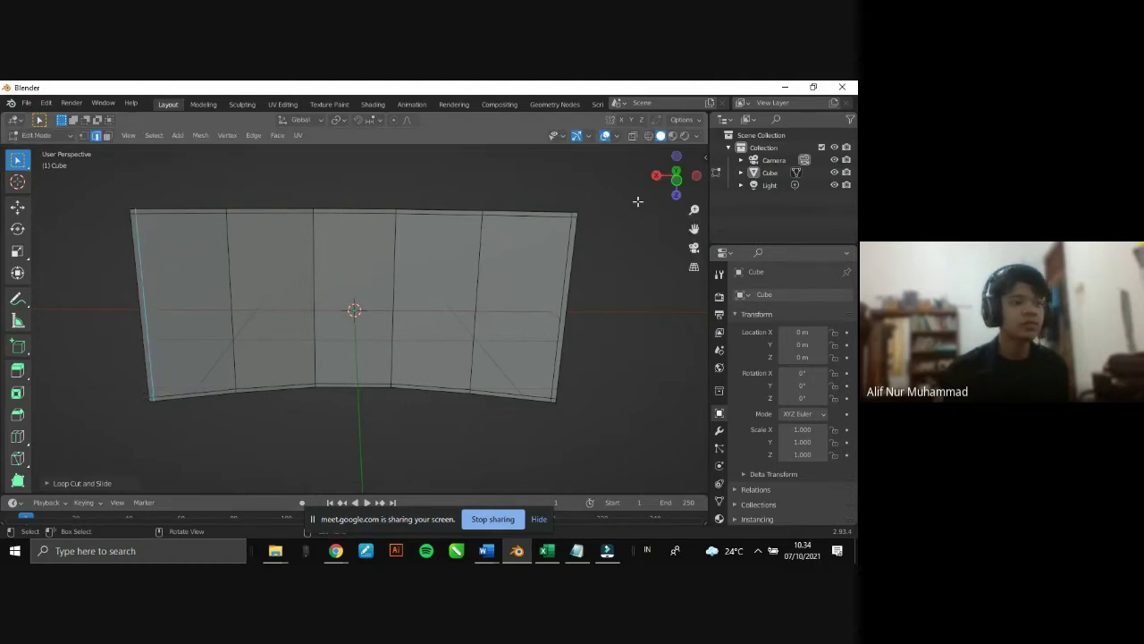
- Select the whole panel mesh, raise it about 1.56 m along Z, and return to Object Mode
drag(663, 195, 665, 207)
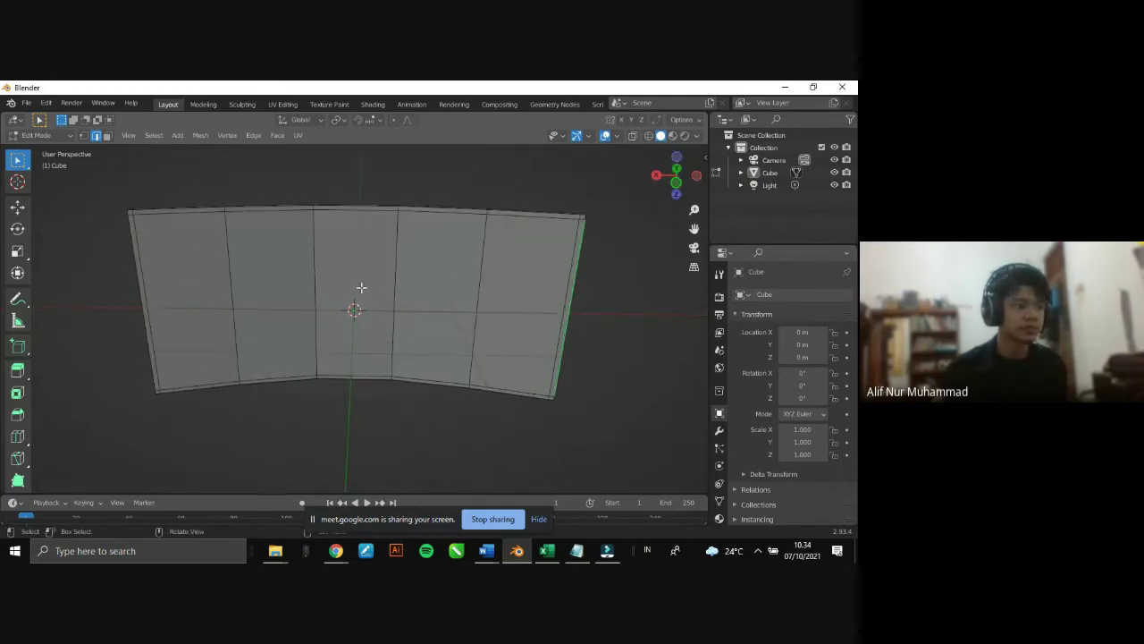
scroll(501, 309, down, 2)
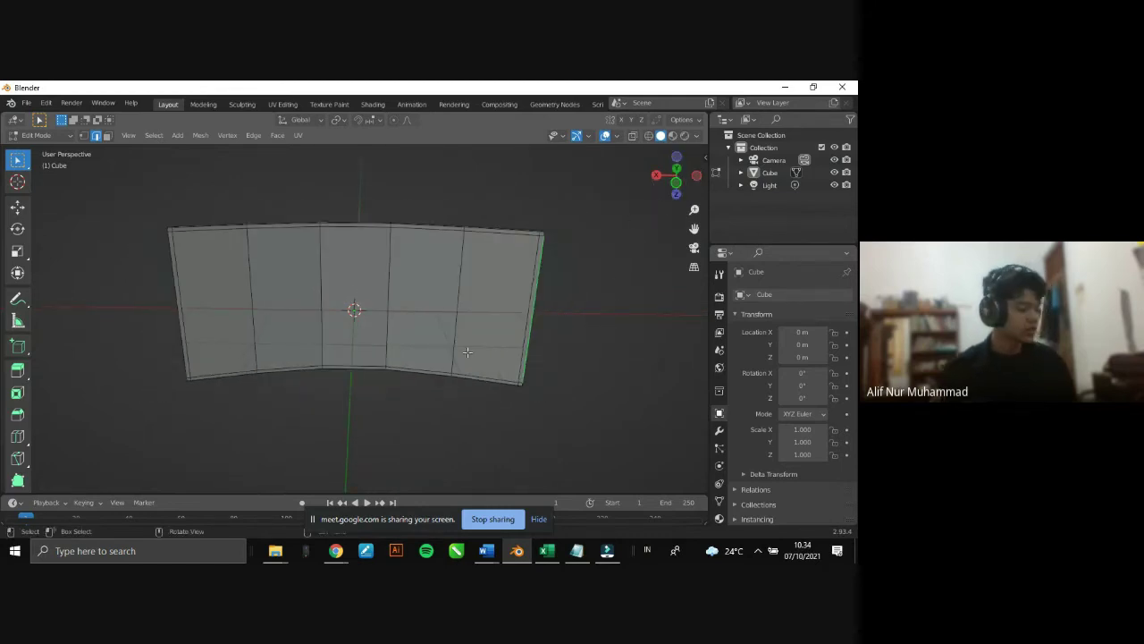
key(l)
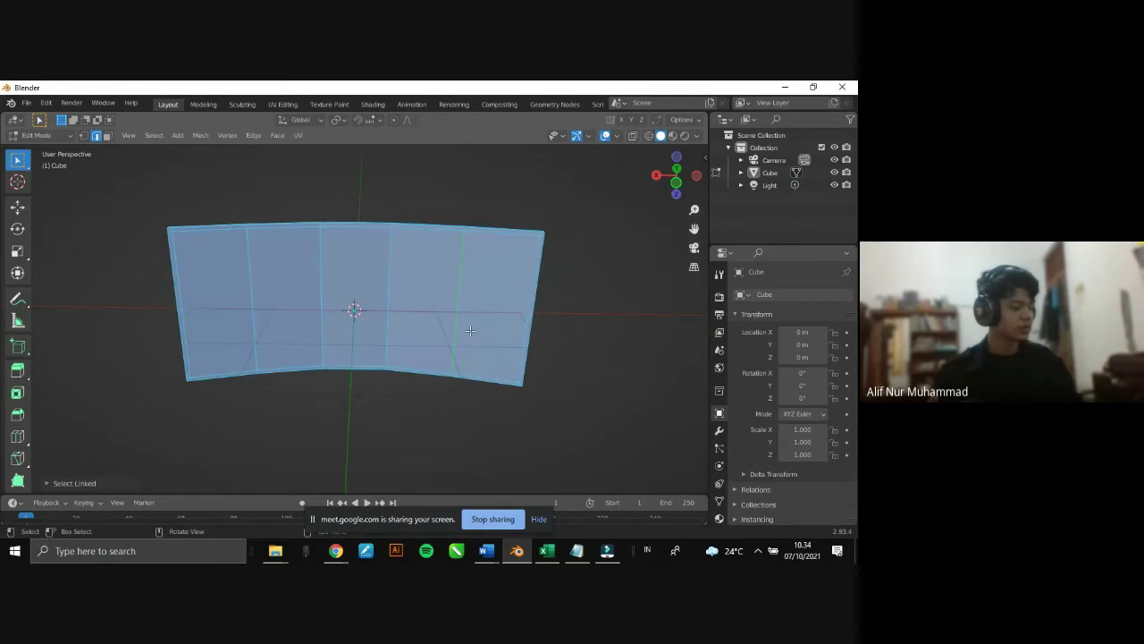
key(g)
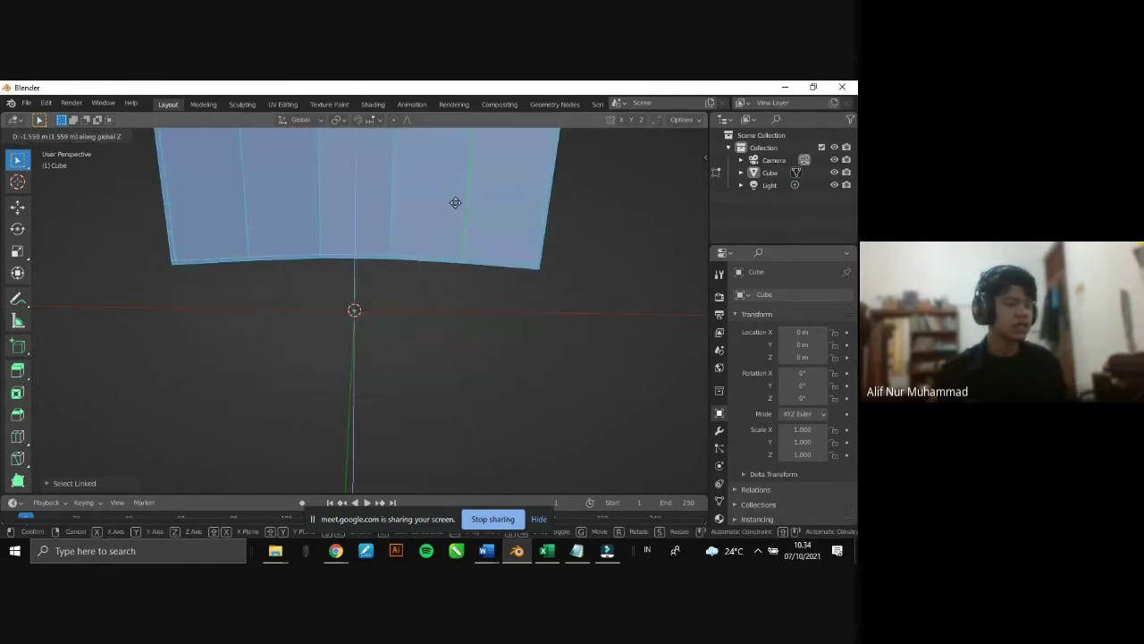
click(457, 188)
click(483, 304)
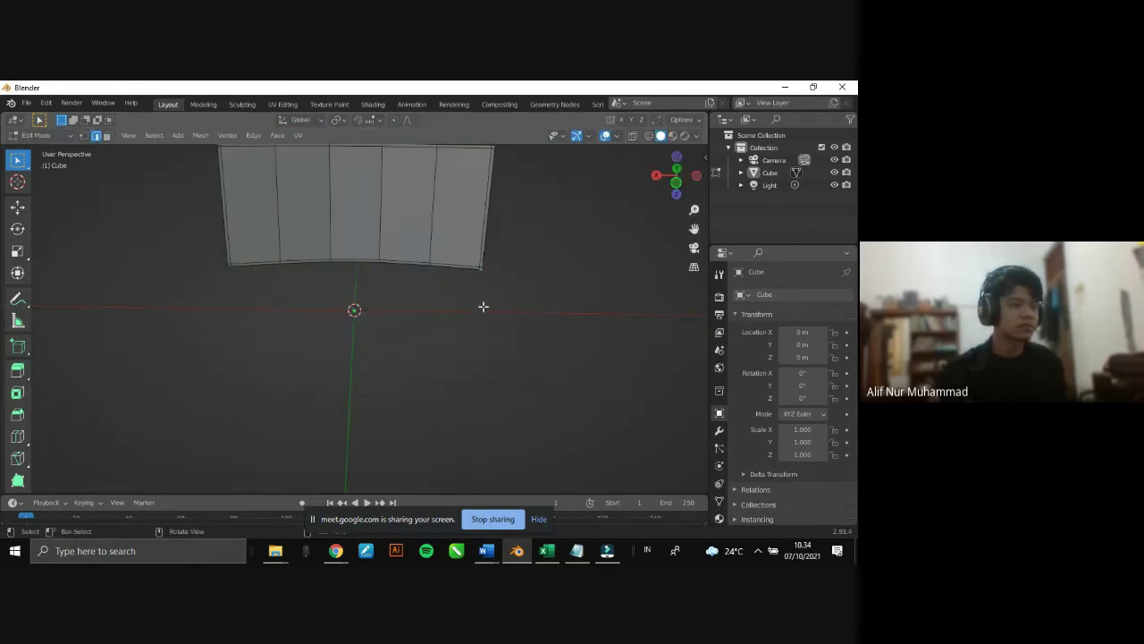
key(Tab)
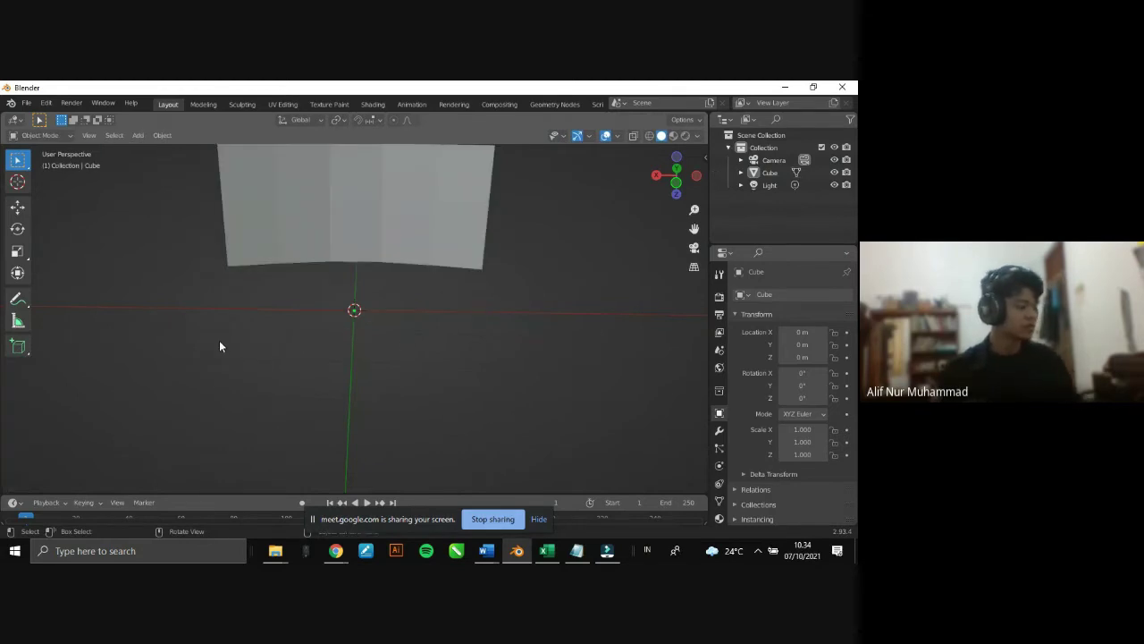
- Add a cylinder and move it to about Y 1.43 m and Z -0.68 m
key(shift+a)
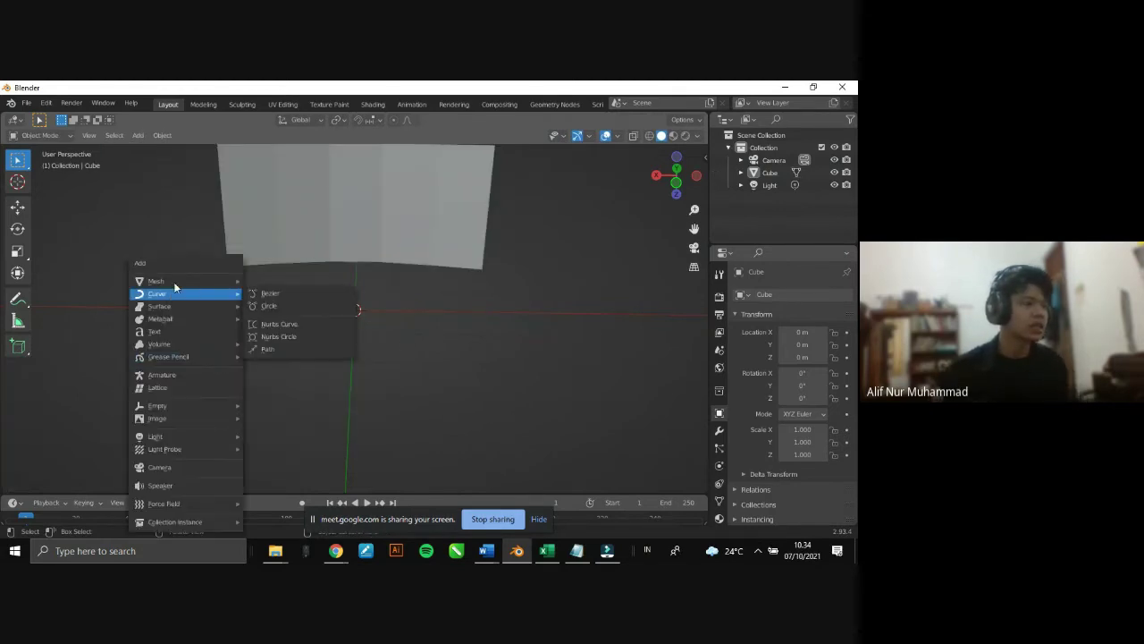
mouse_move(156, 281)
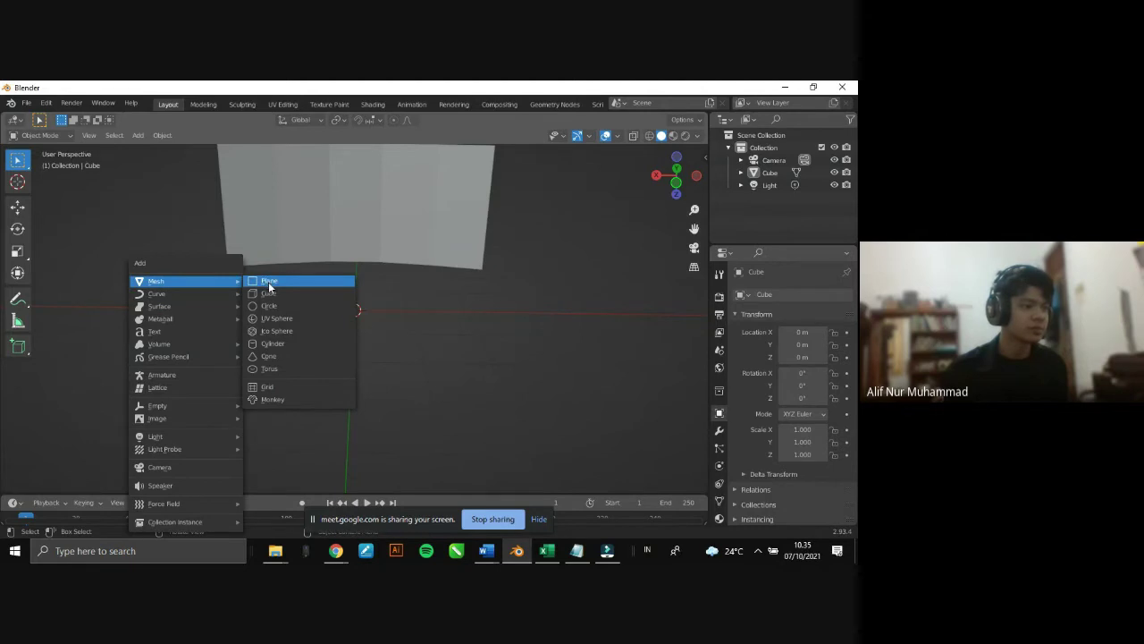
click(295, 344)
mouse_move(676, 175)
mouse_down()
mouse_move(511, 199)
mouse_move(575, 319)
mouse_up()
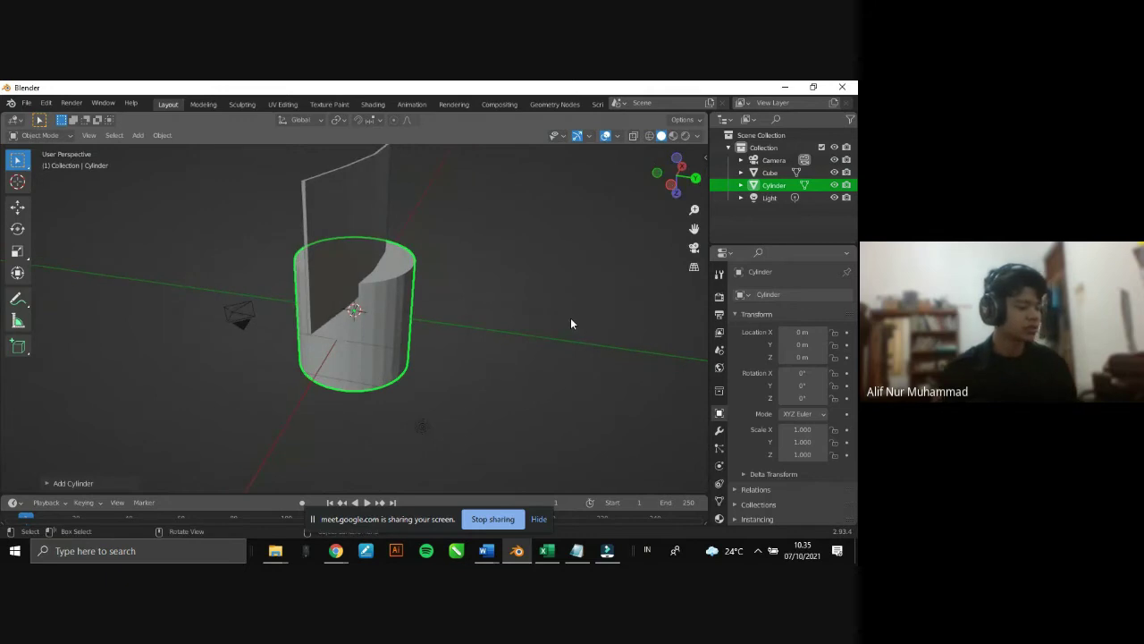
key(g)
key(y)
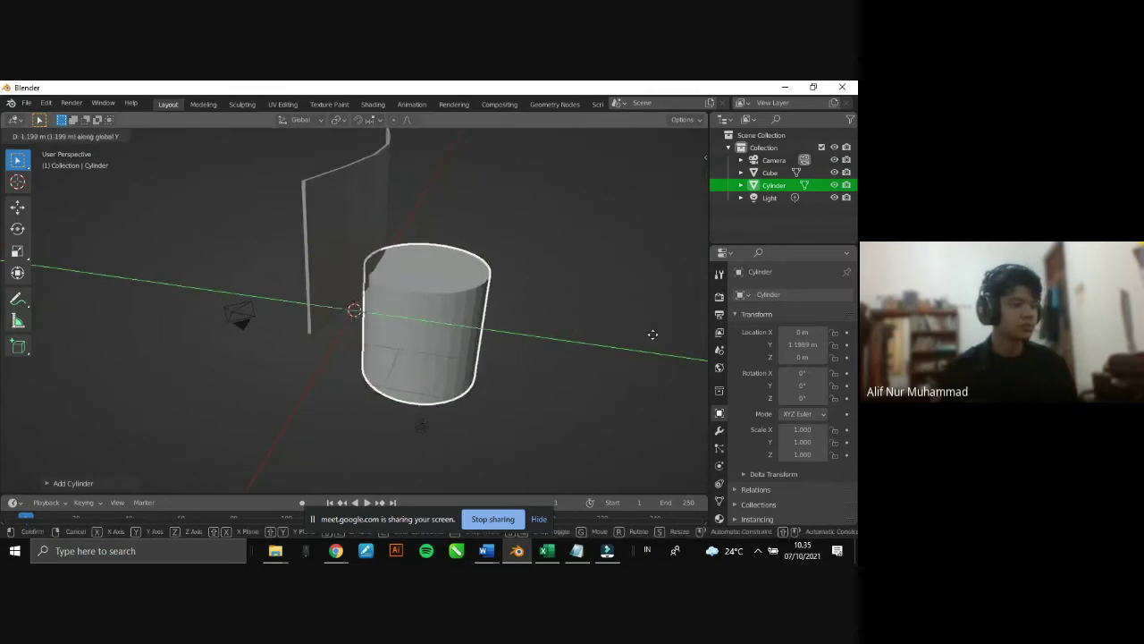
click(651, 332)
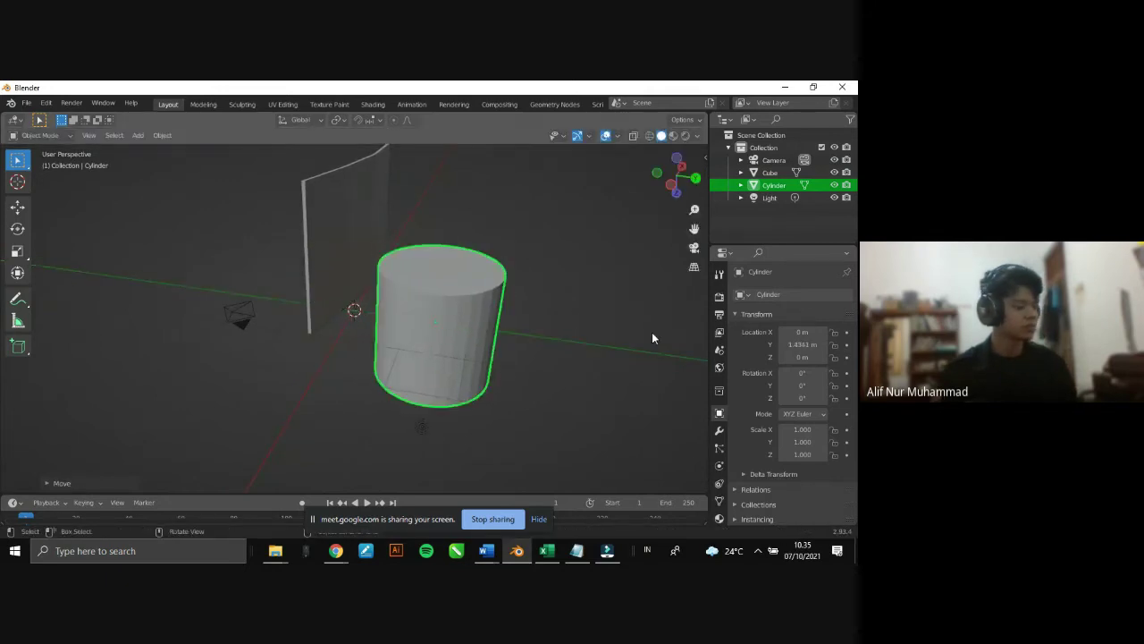
key(g)
key(z)
click(631, 290)
drag(677, 176, 525, 280)
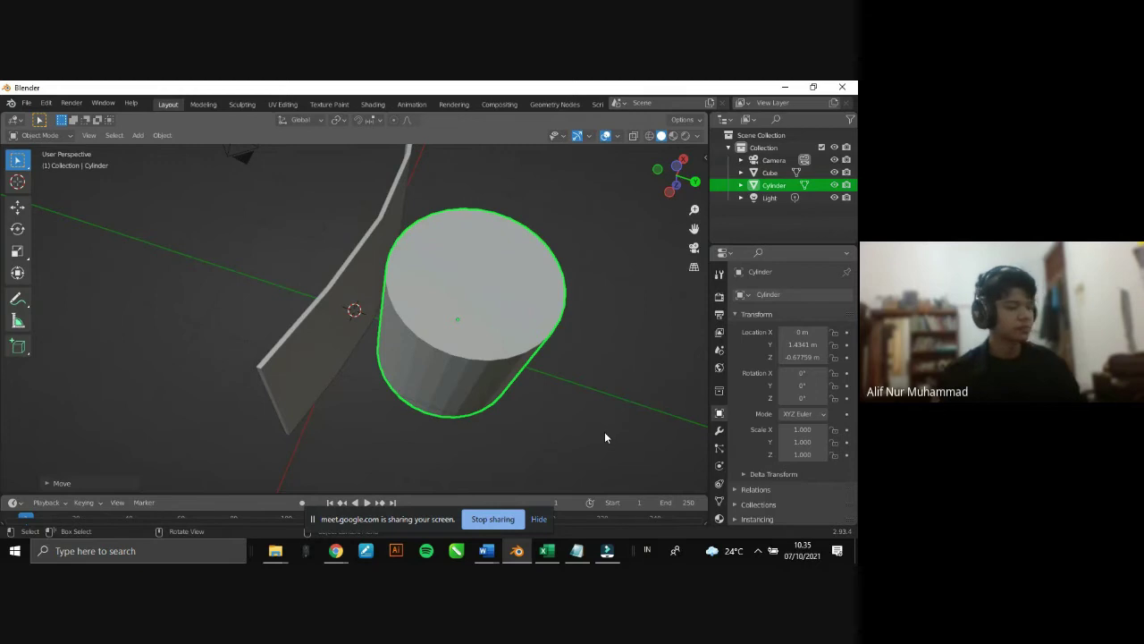
- Scale the cylinder down along Y and X into a rough thin rod
key(s)
key(y)
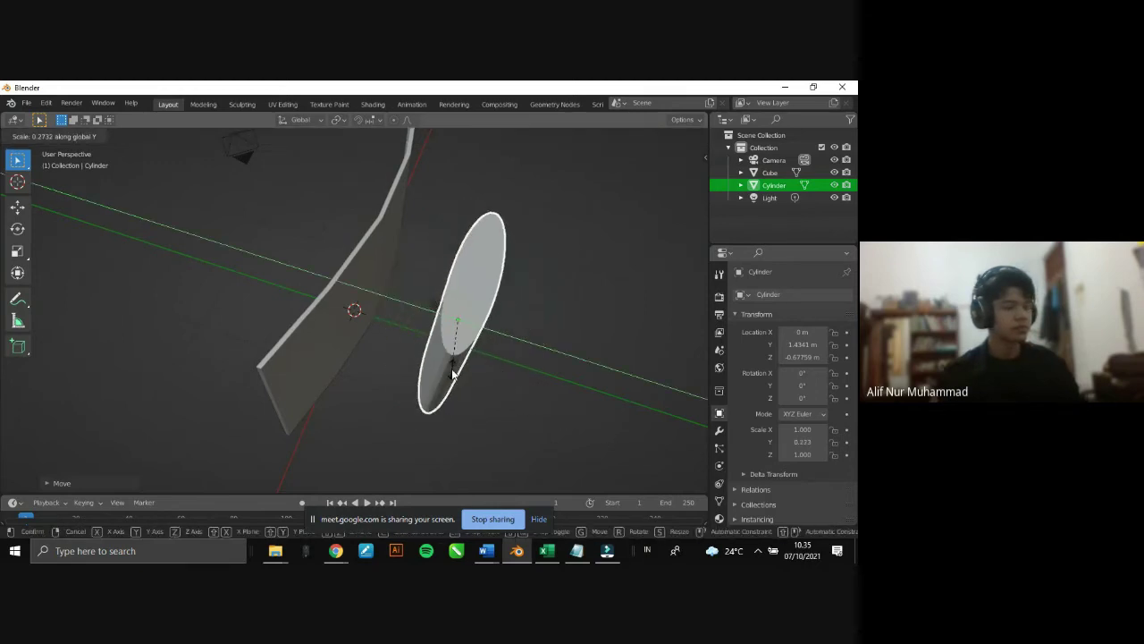
click(453, 374)
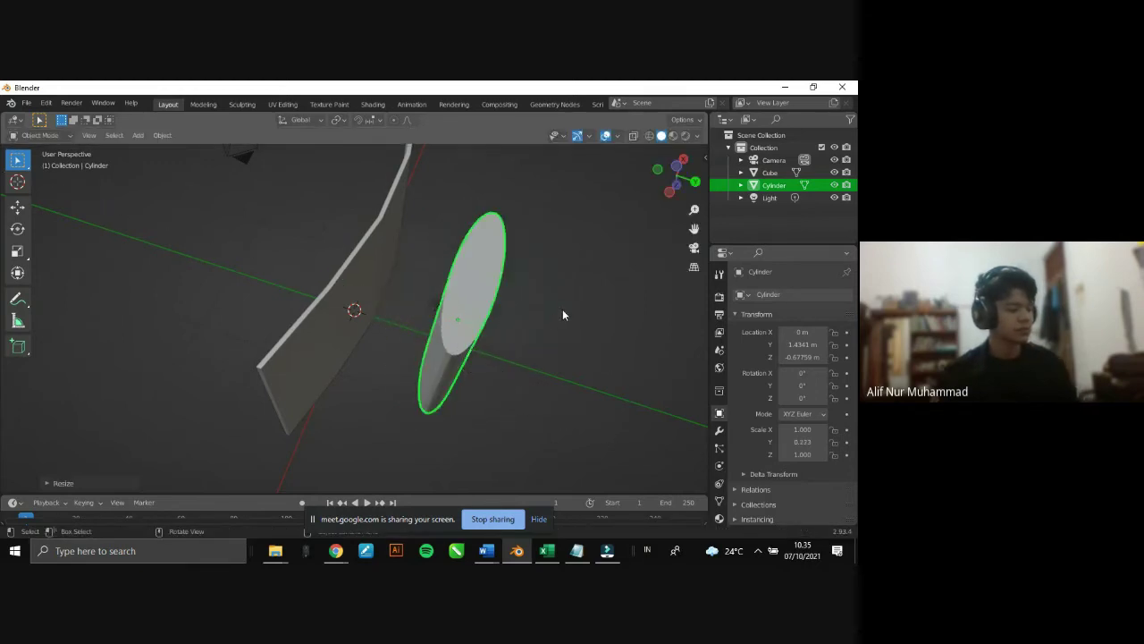
key(s)
key(x)
click(480, 317)
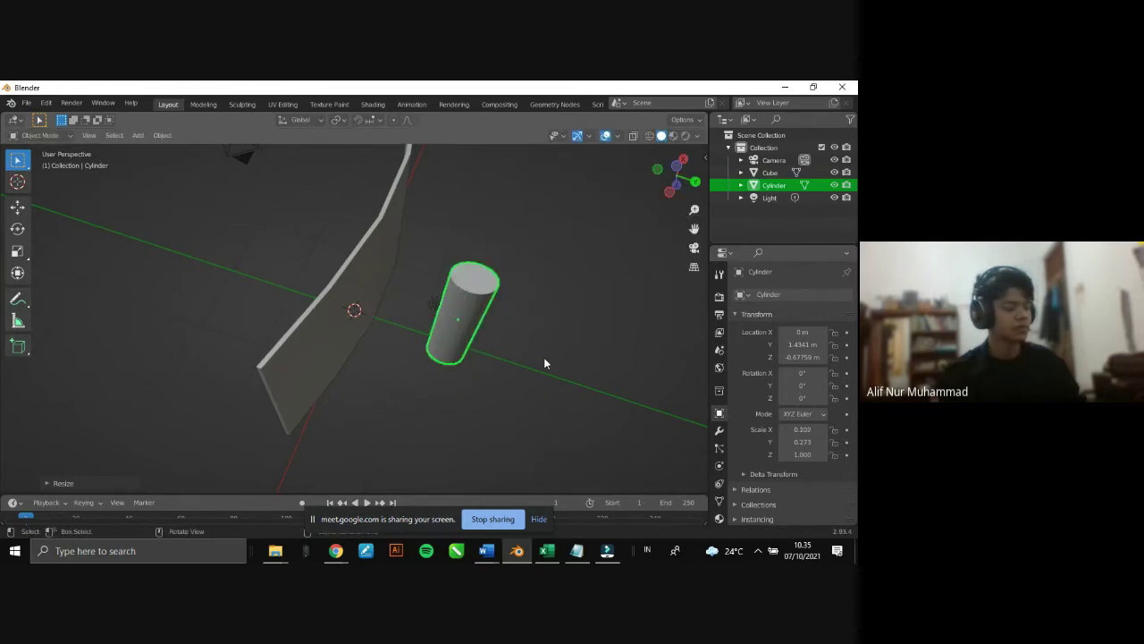
key(s)
key(y)
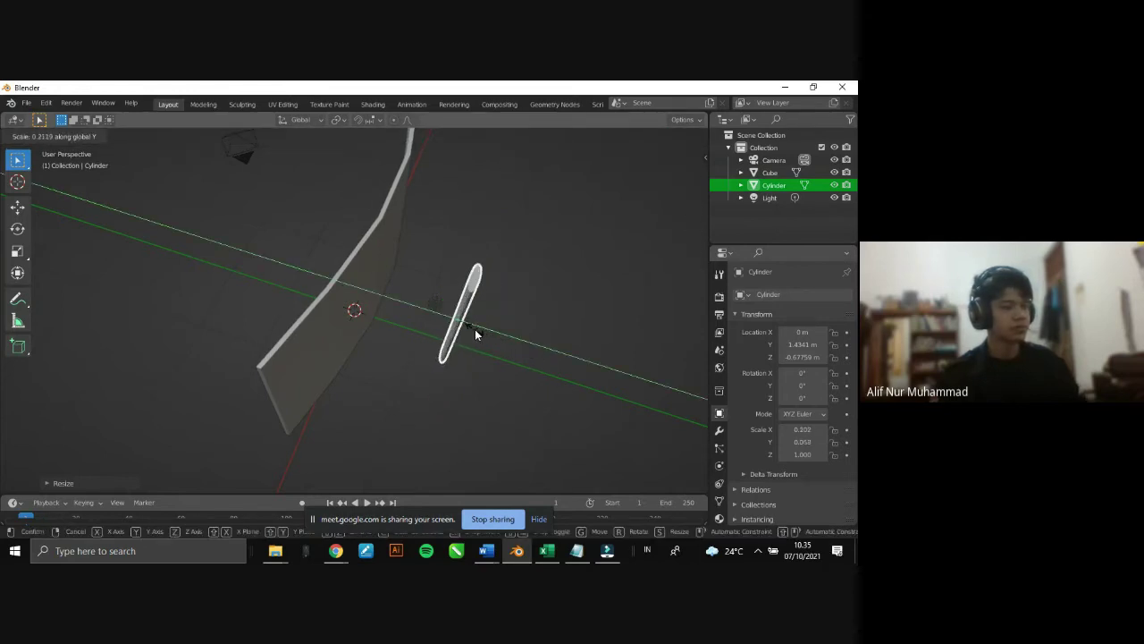
click(478, 331)
scroll(492, 326, up, 2)
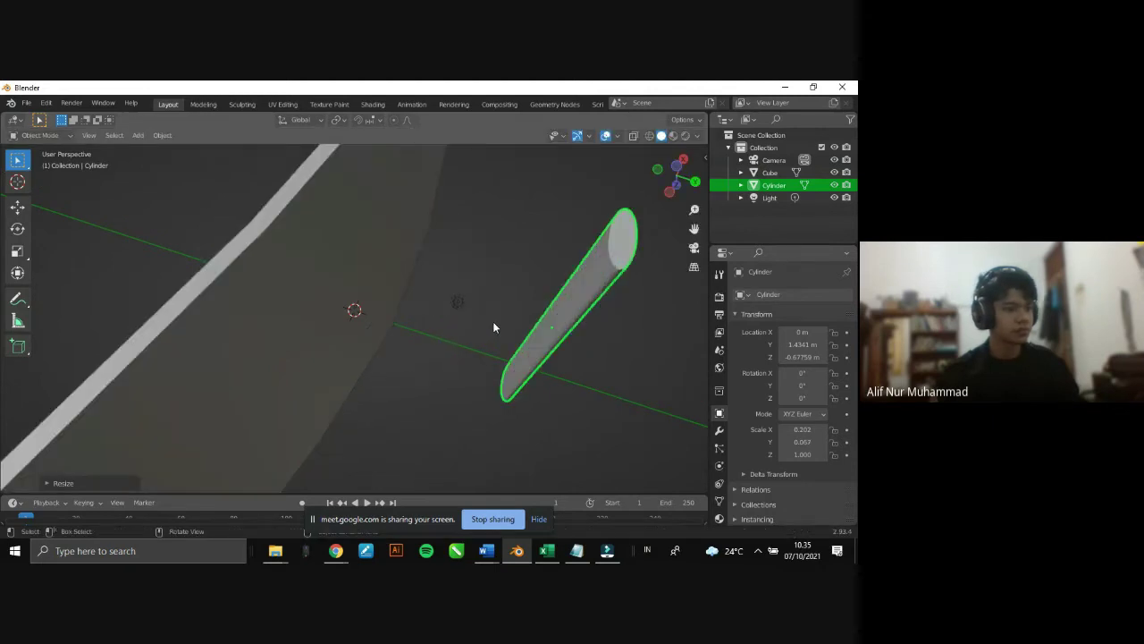
scroll(492, 321, down, 2)
- Refine the rod's scale to X 0.114 and Y 0.061
key(s)
key(x)
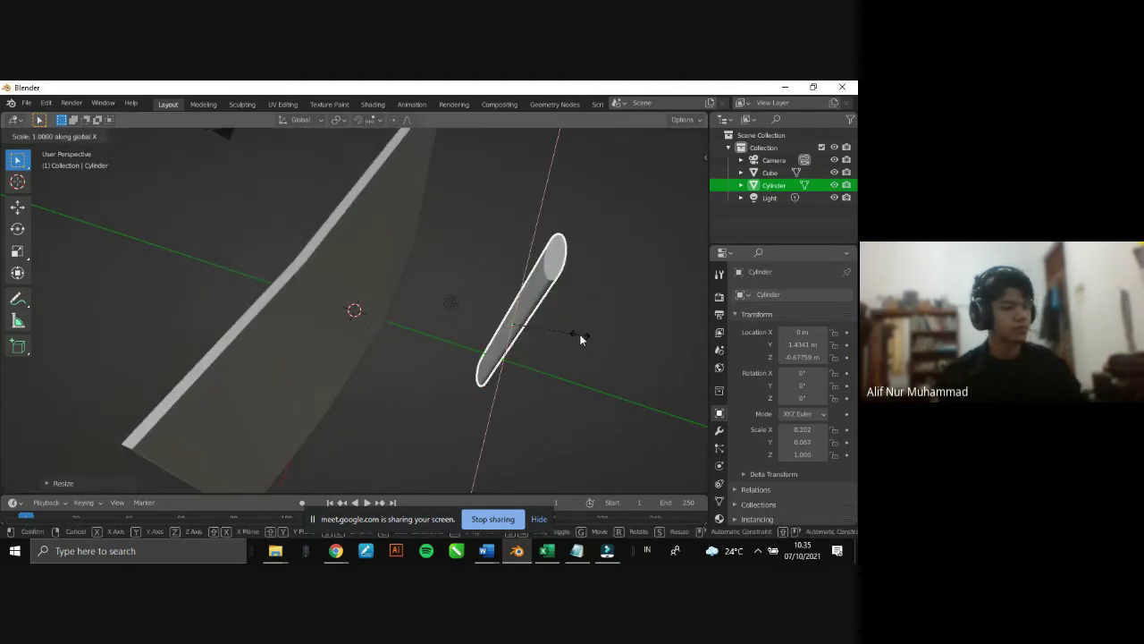
click(564, 332)
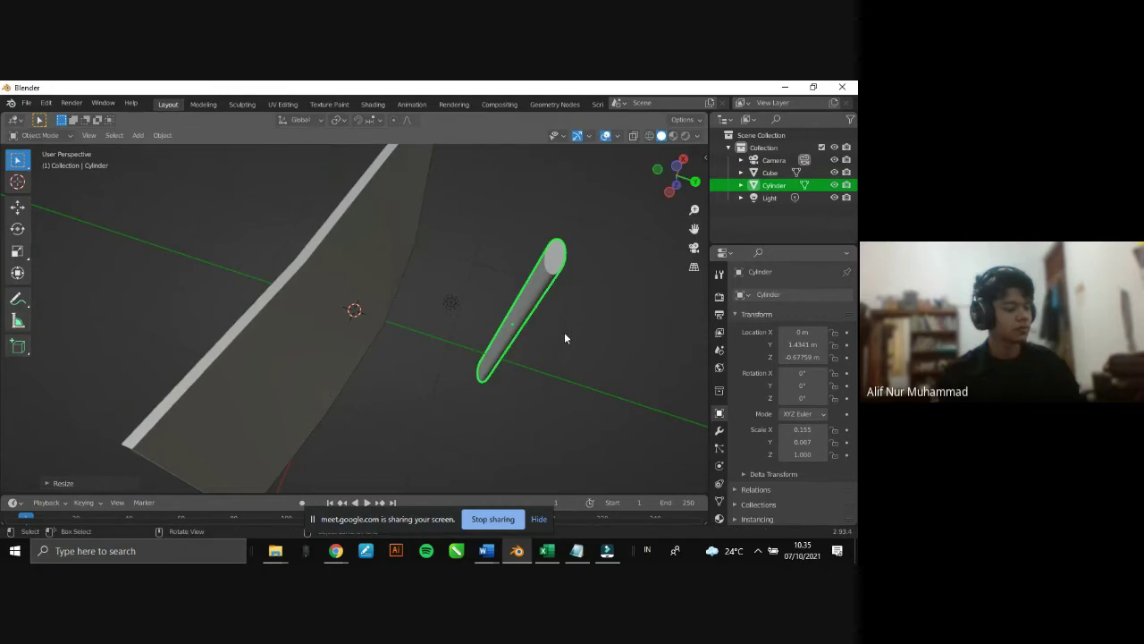
key(s)
key(y)
click(571, 316)
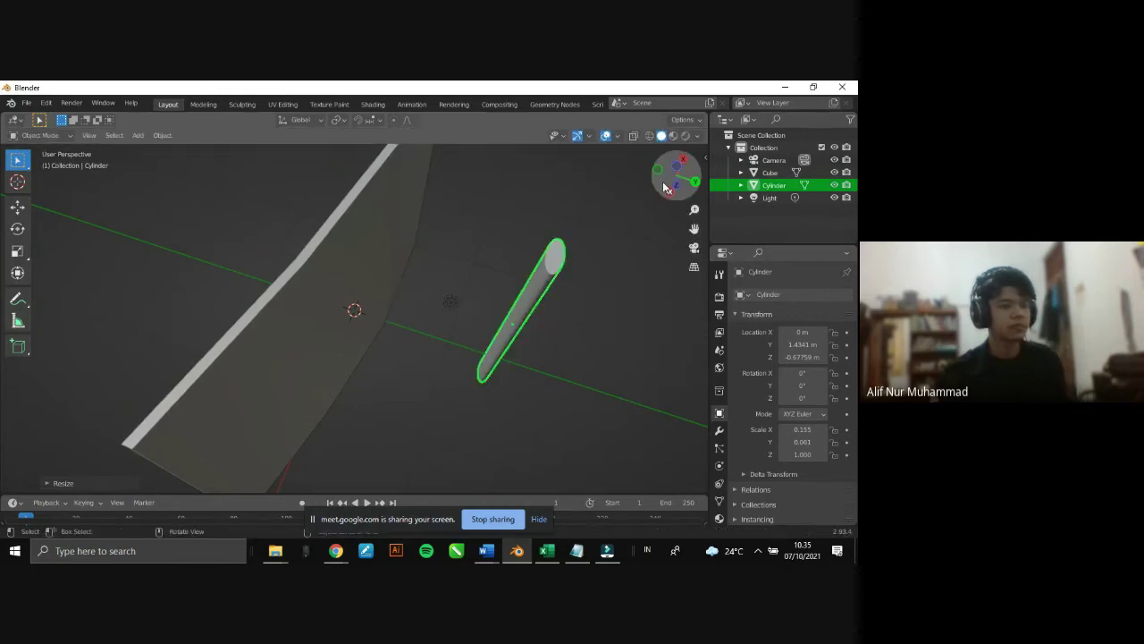
mouse_move(675, 175)
mouse_down()
mouse_move(100, 461)
mouse_move(694, 334)
mouse_up()
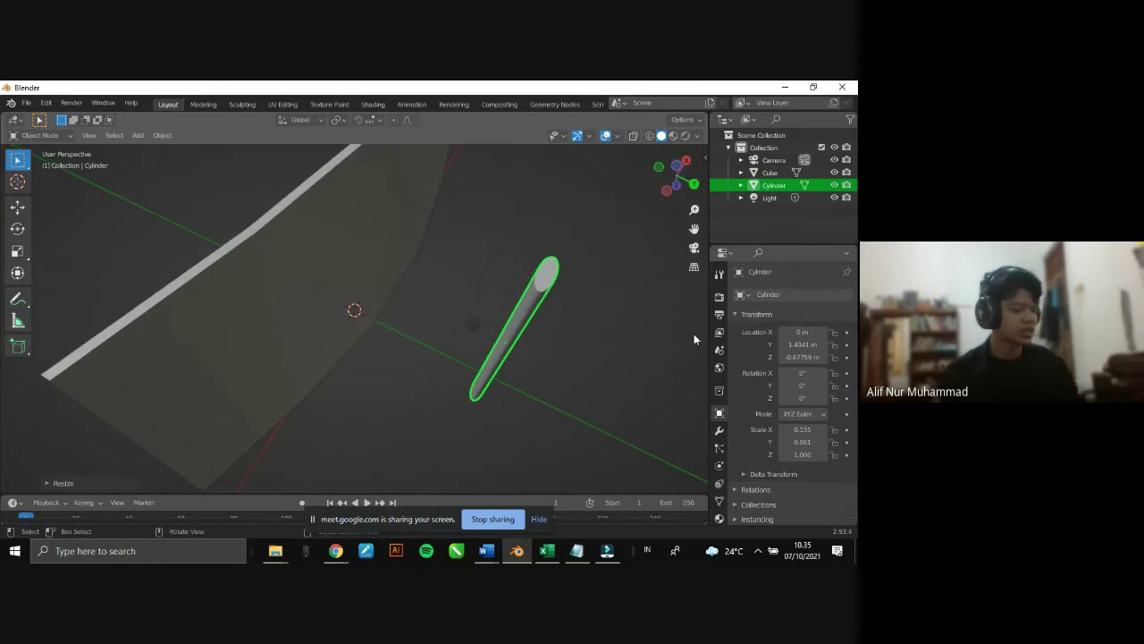
key(s)
key(y)
key(x)
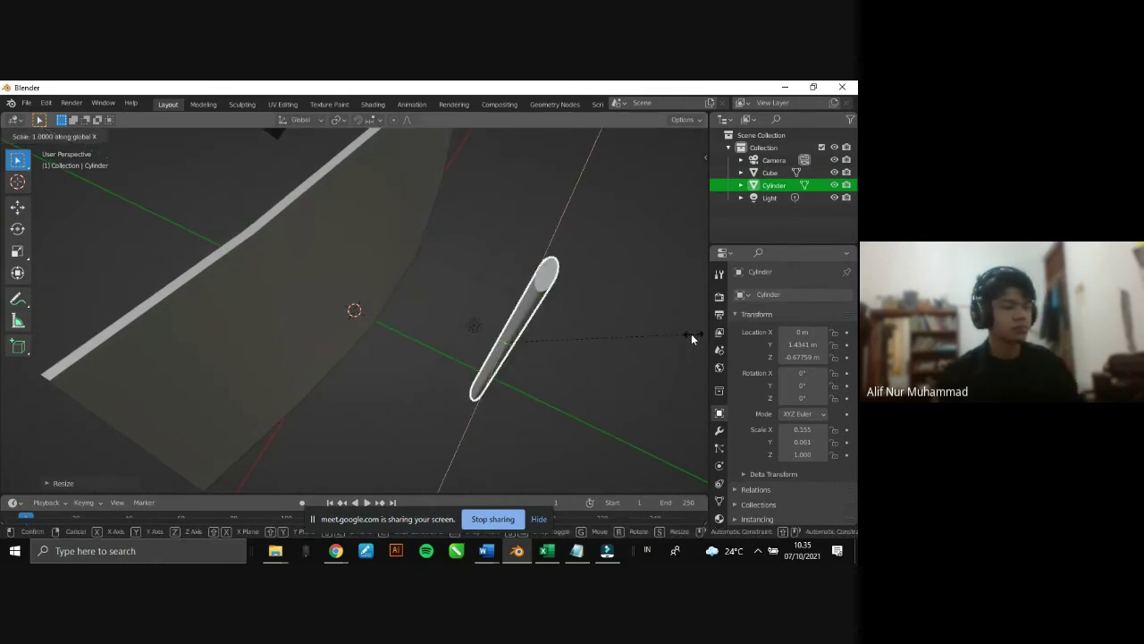
click(643, 324)
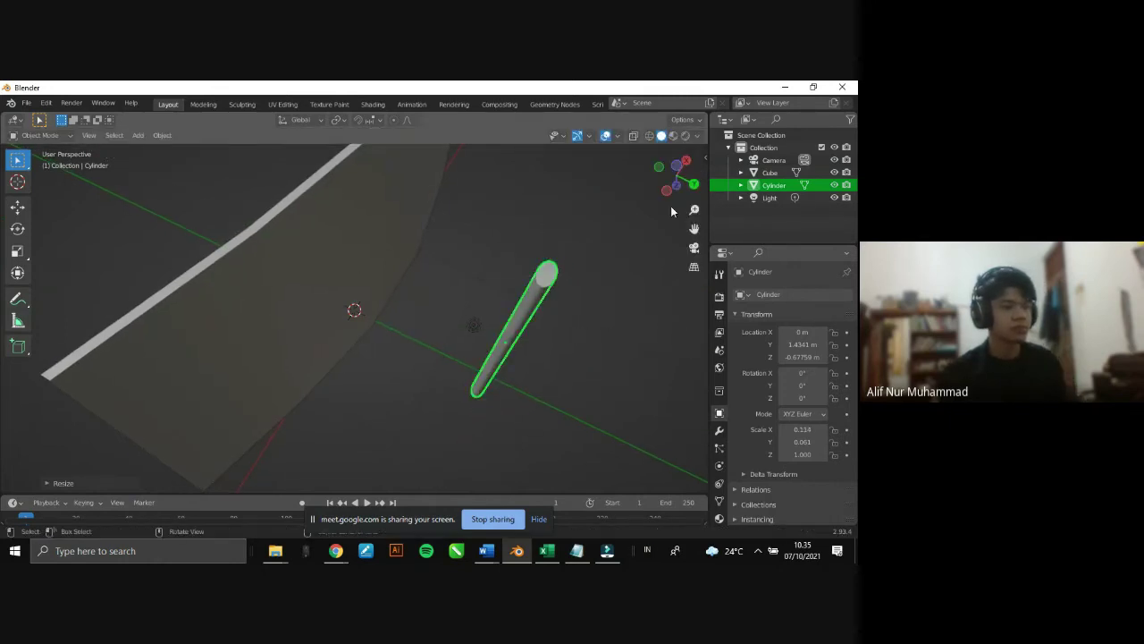
mouse_move(674, 175)
mouse_down()
mouse_move(115, 471)
mouse_move(662, 235)
mouse_up()
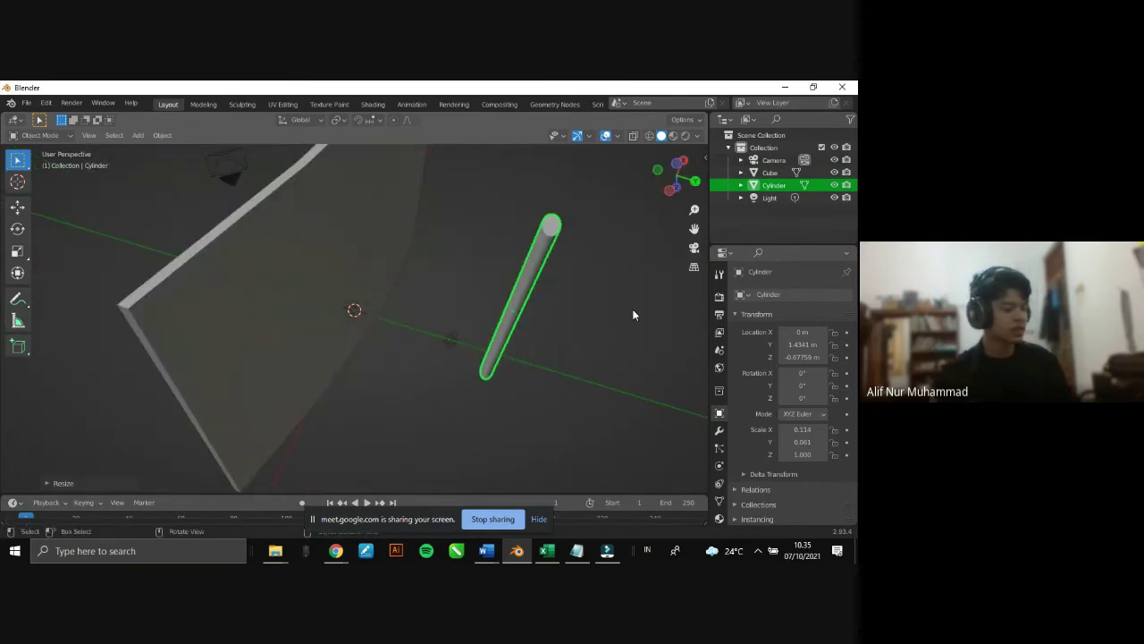
- Slide the cylinder along Y to about 0.459 m, centred under the curved screen
key(g)
key(y)
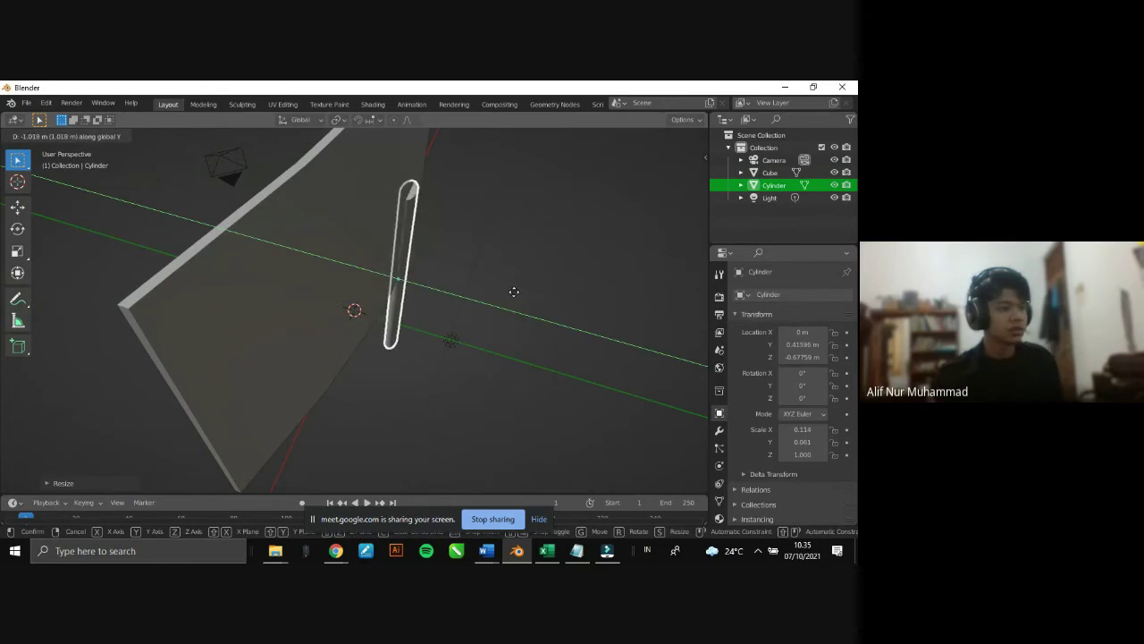
click(537, 288)
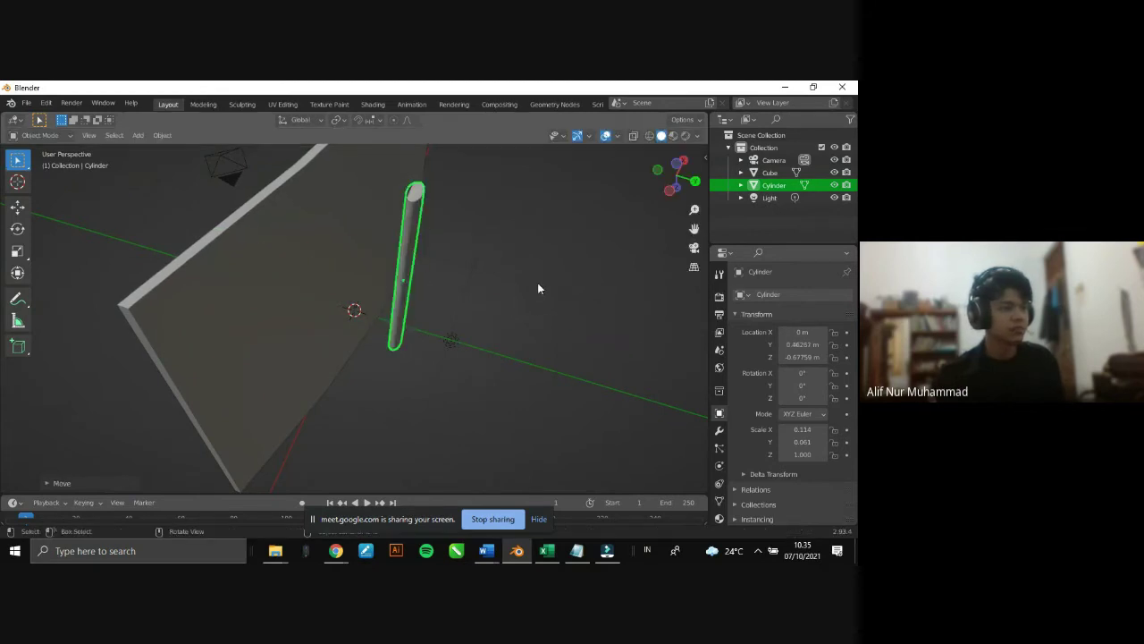
mouse_move(674, 176)
mouse_down()
mouse_move(686, 217)
mouse_move(666, 223)
mouse_up()
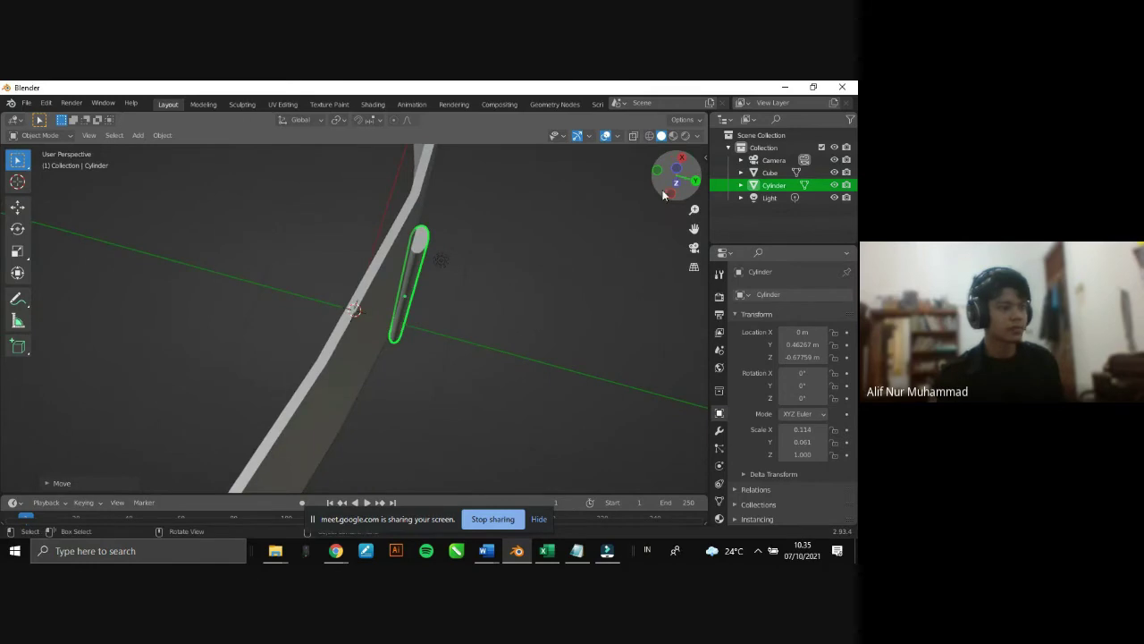
key(g)
key(y)
click(631, 243)
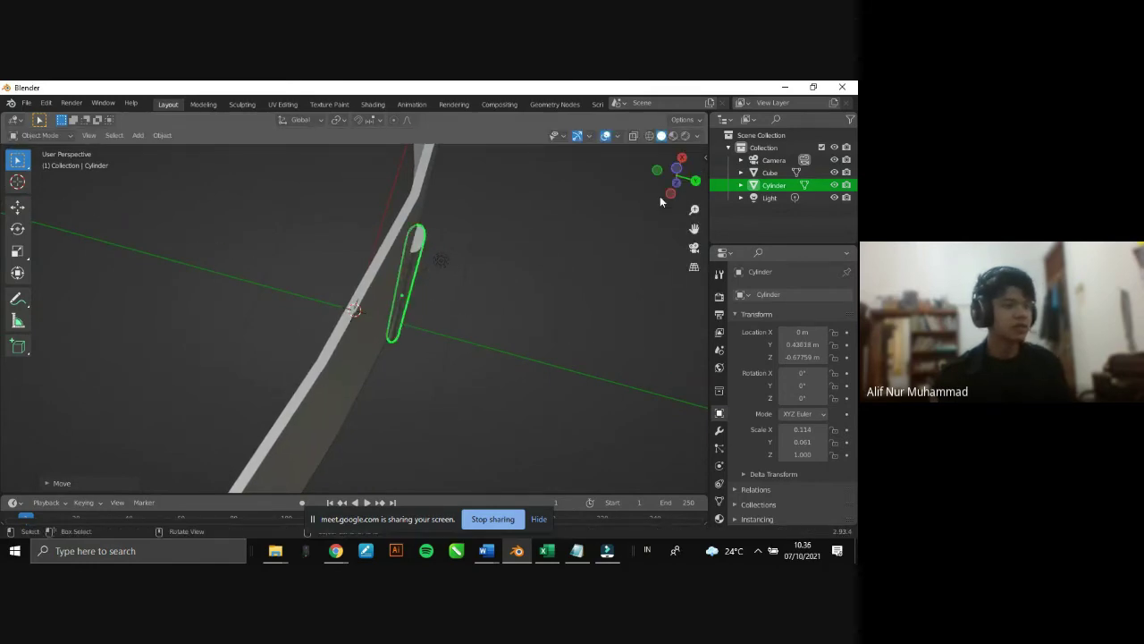
mouse_move(660, 196)
mouse_down()
mouse_move(688, 164)
mouse_move(9, 191)
mouse_move(588, 277)
mouse_up()
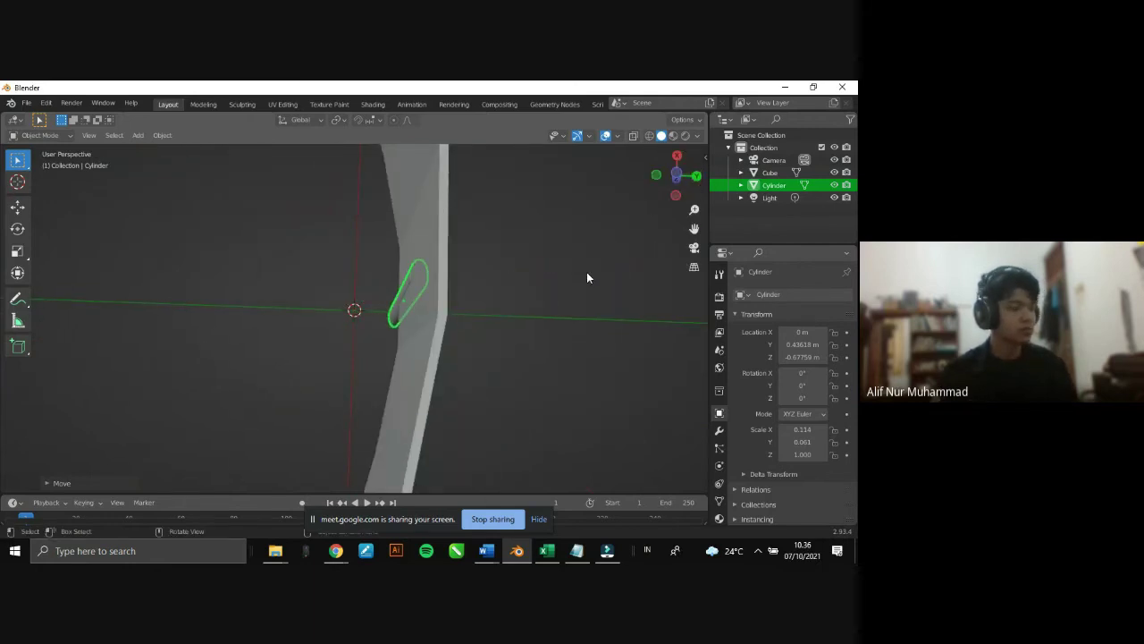
key(g)
key(y)
click(589, 275)
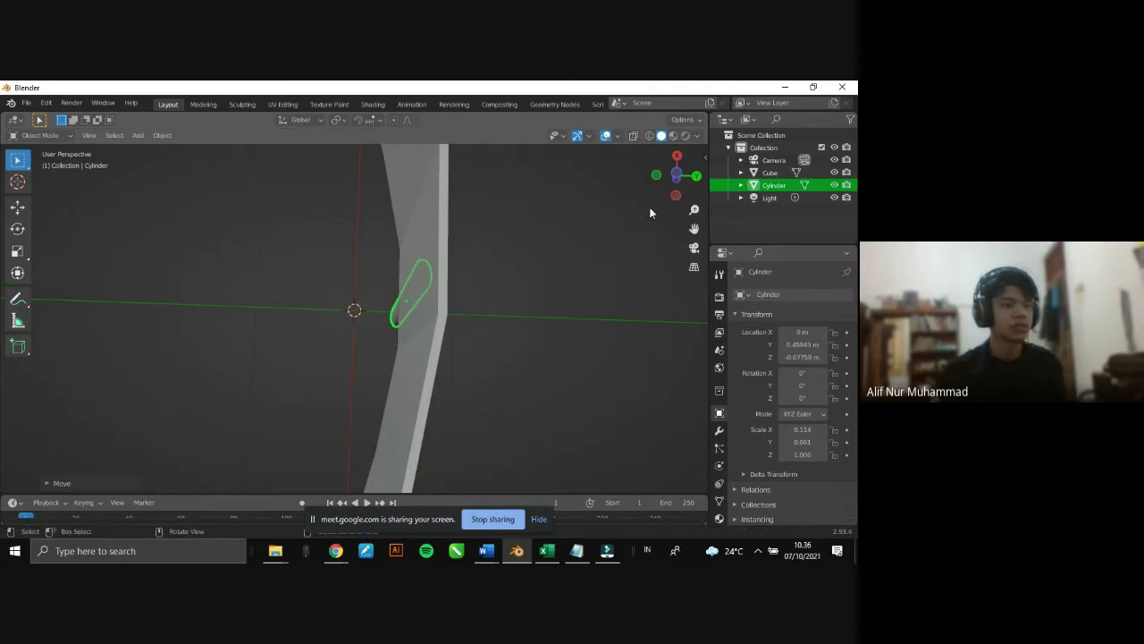
mouse_move(676, 175)
mouse_down()
mouse_move(110, 483)
mouse_move(113, 450)
mouse_move(557, 342)
mouse_up()
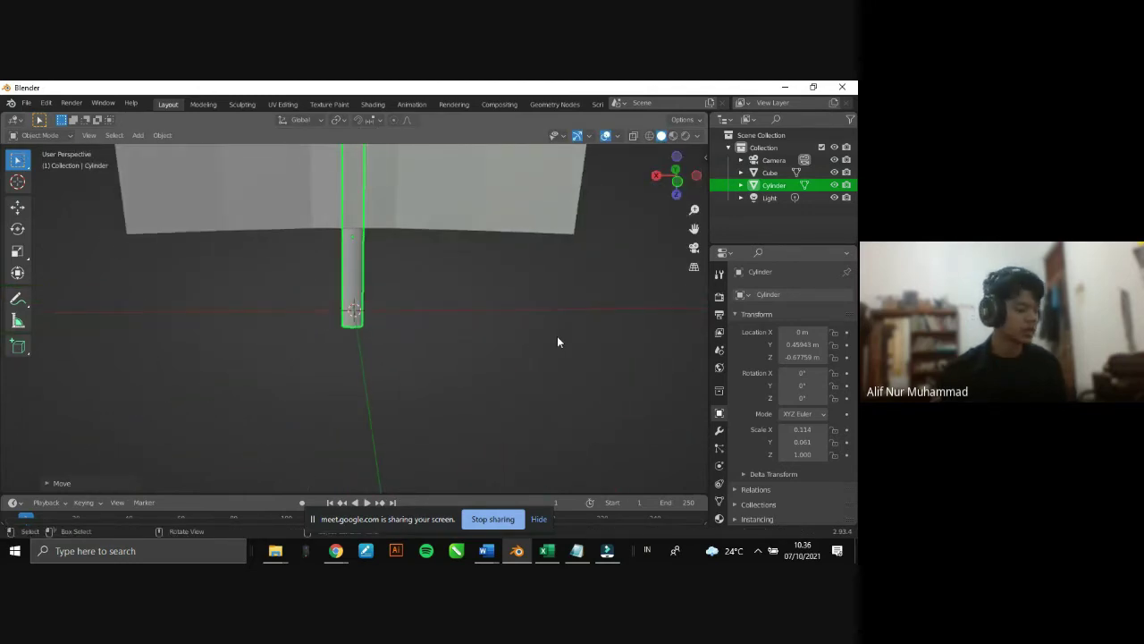
- Lower the pole to about Z -1.158 m and clear the selection, ending in Object Mode
key(g)
key(z)
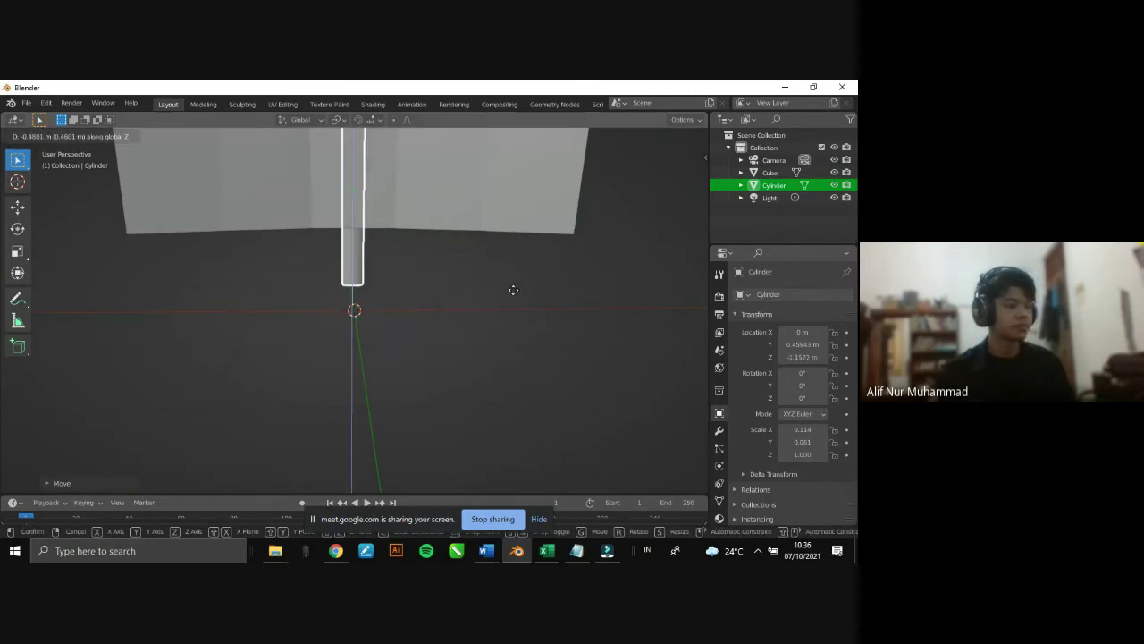
click(518, 290)
drag(675, 175, 412, 313)
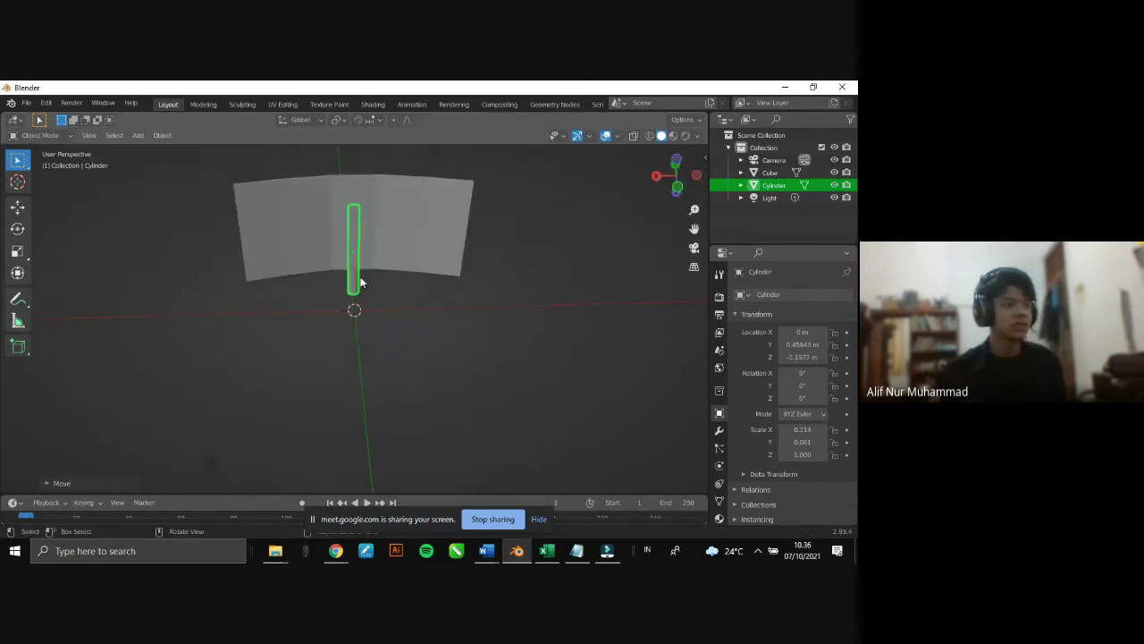
click(491, 307)
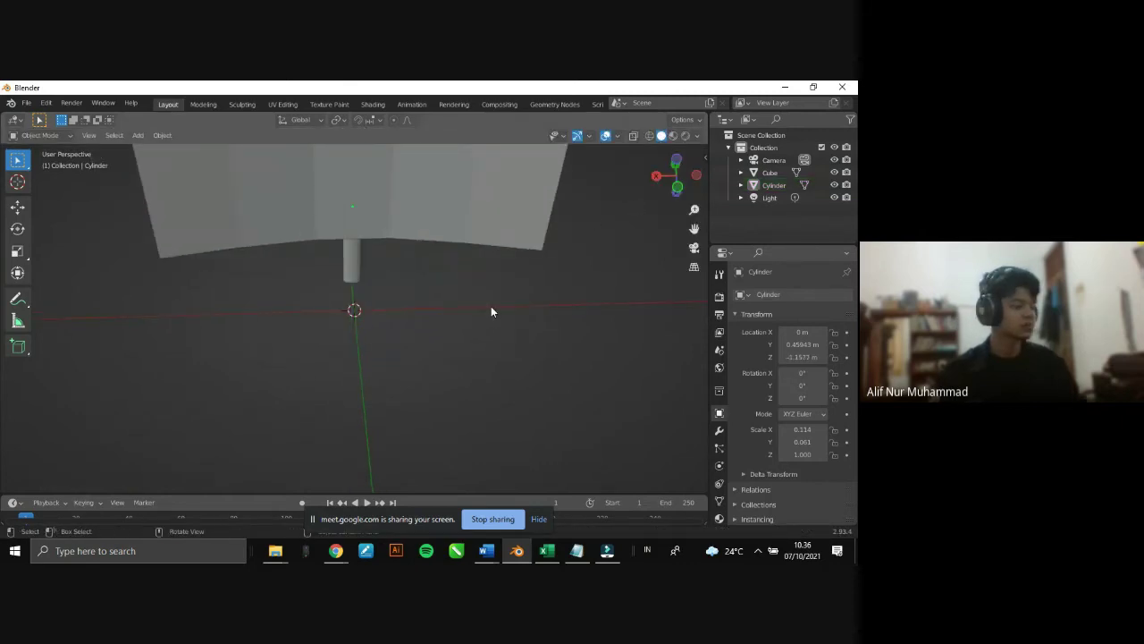
key(Tab)
click(492, 306)
key(Tab)
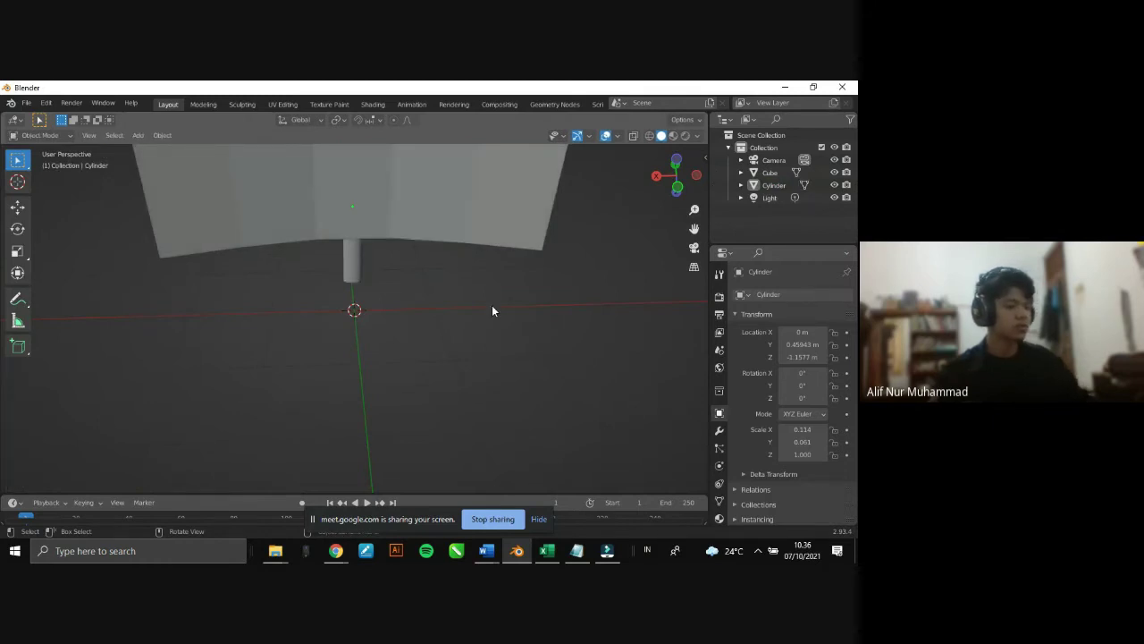
scroll(368, 288, up, 3)
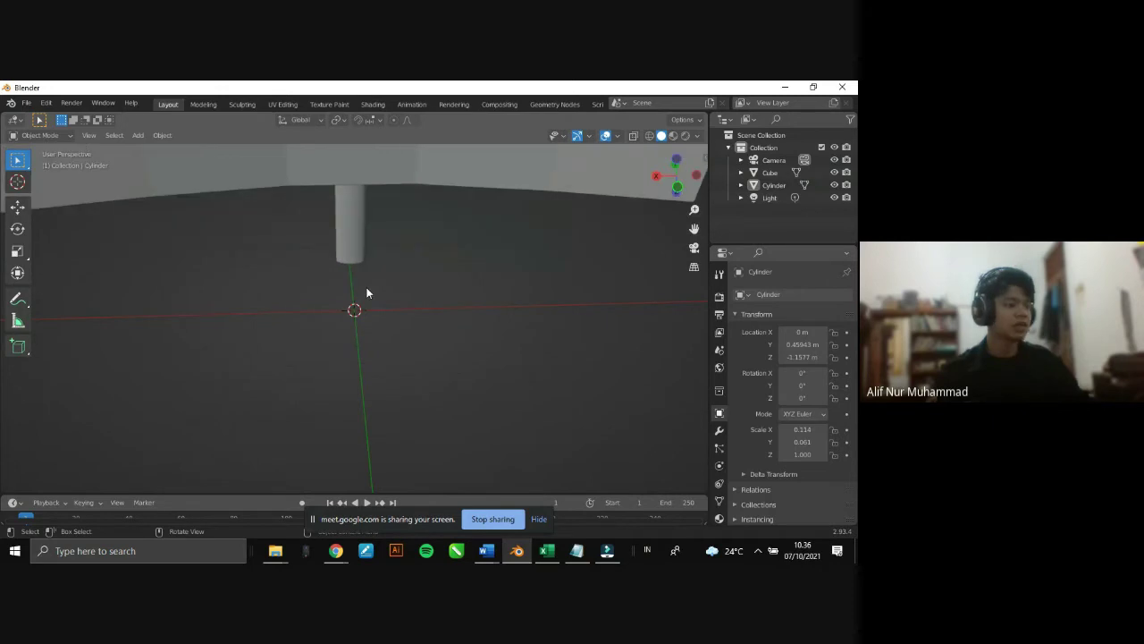
scroll(354, 369, down, 2)
- Add a new mesh plane to the scene
key(shift+a)
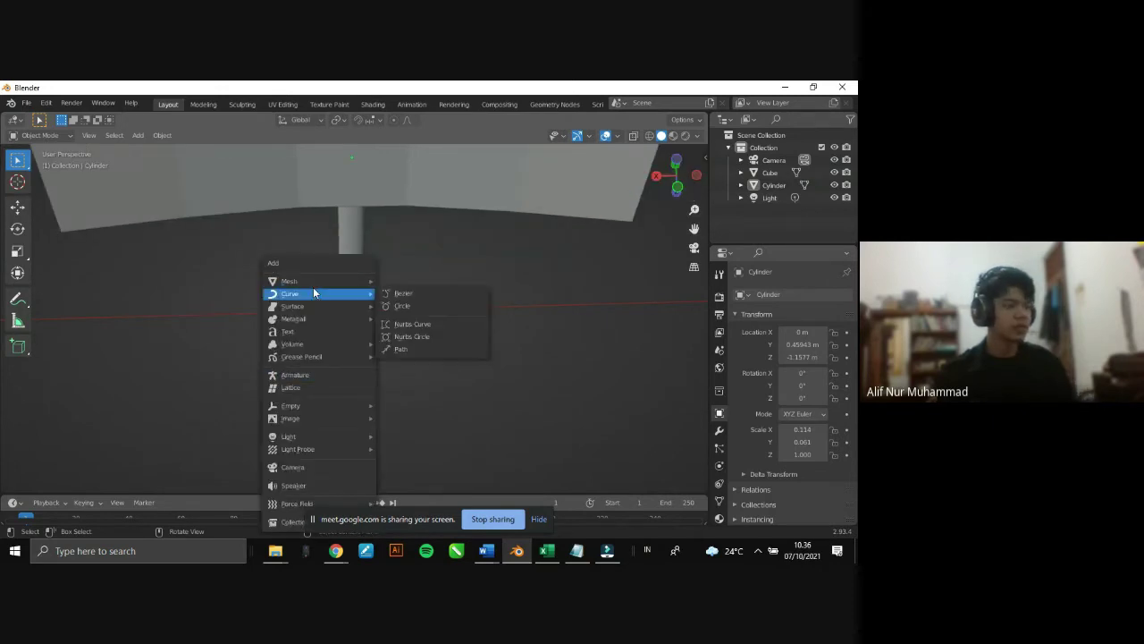
click(389, 283)
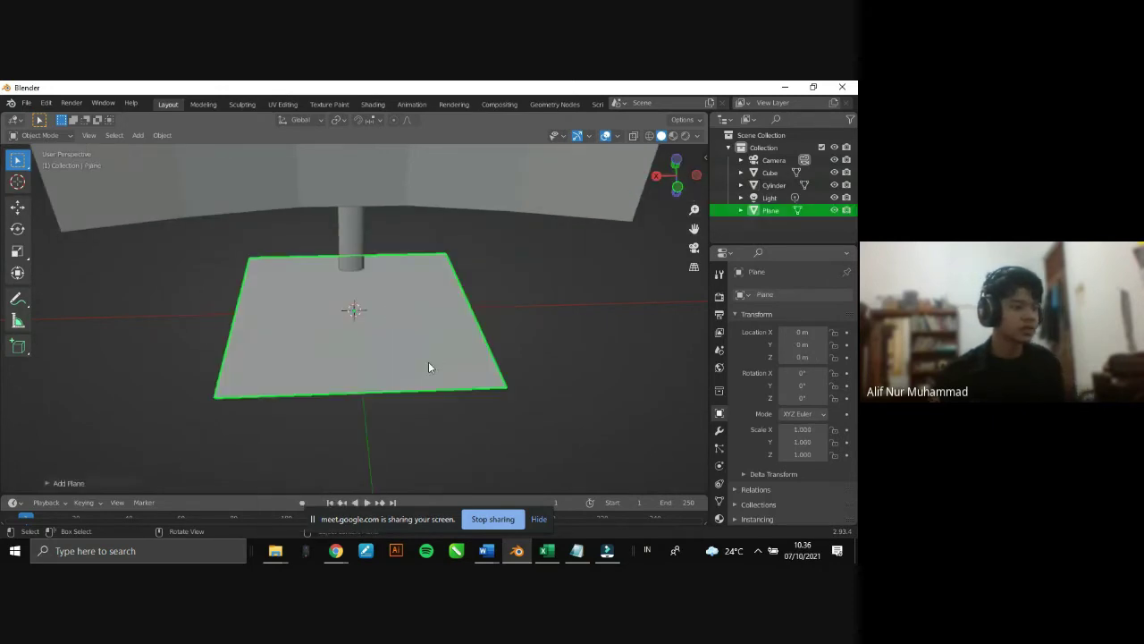
drag(679, 190, 673, 159)
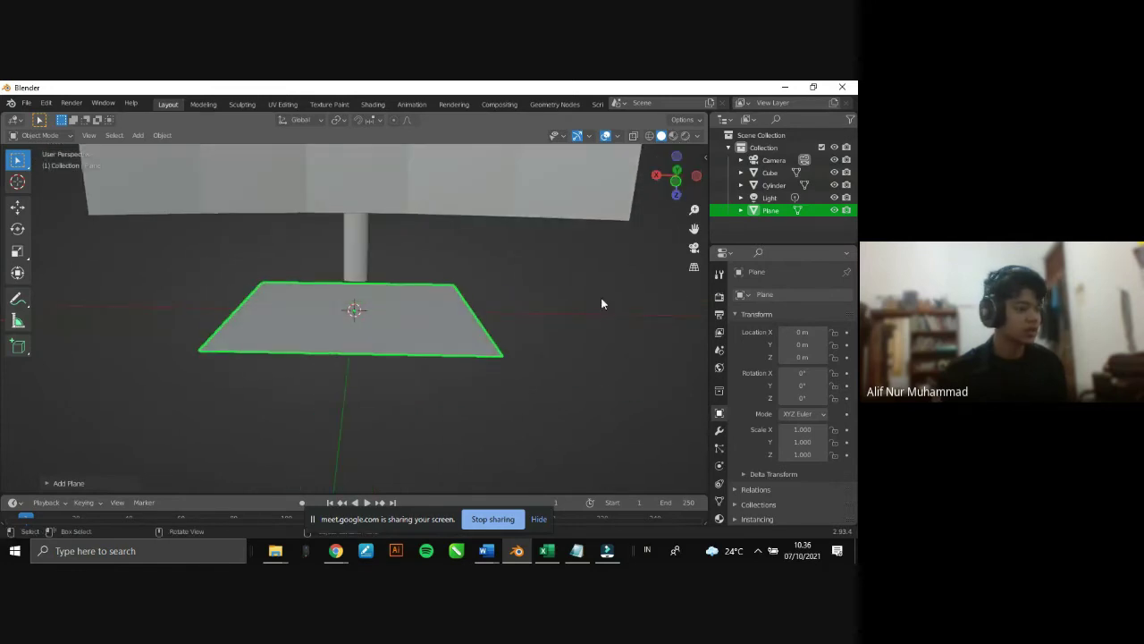
- Move the plane under the pole to Z -0.18125 m and Y 0.47773 m
key(g)
key(z)
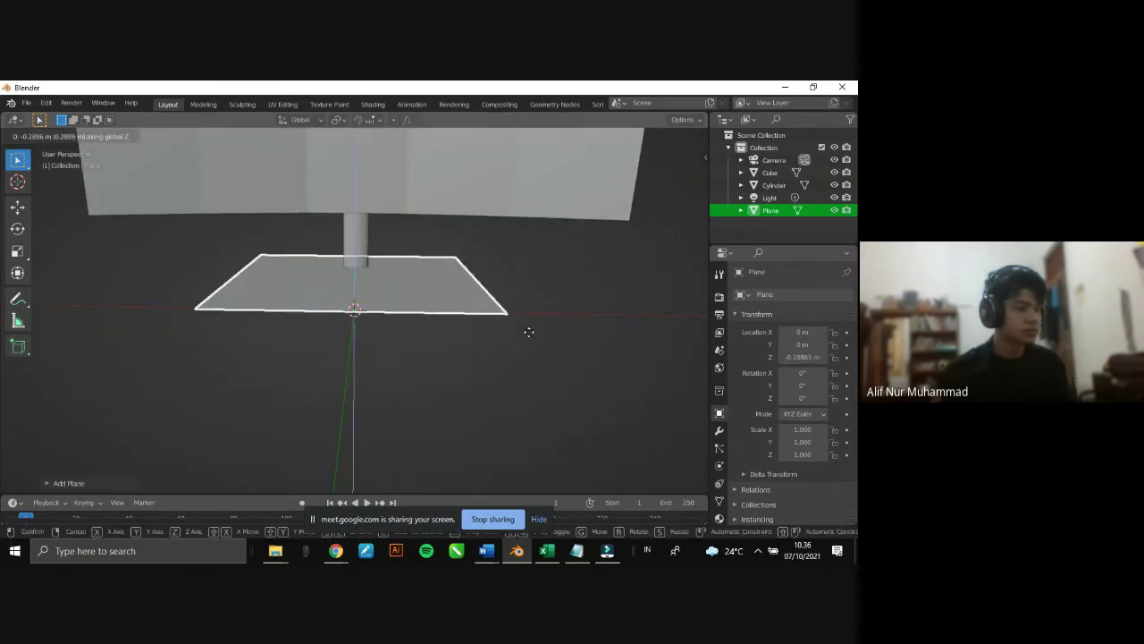
click(531, 340)
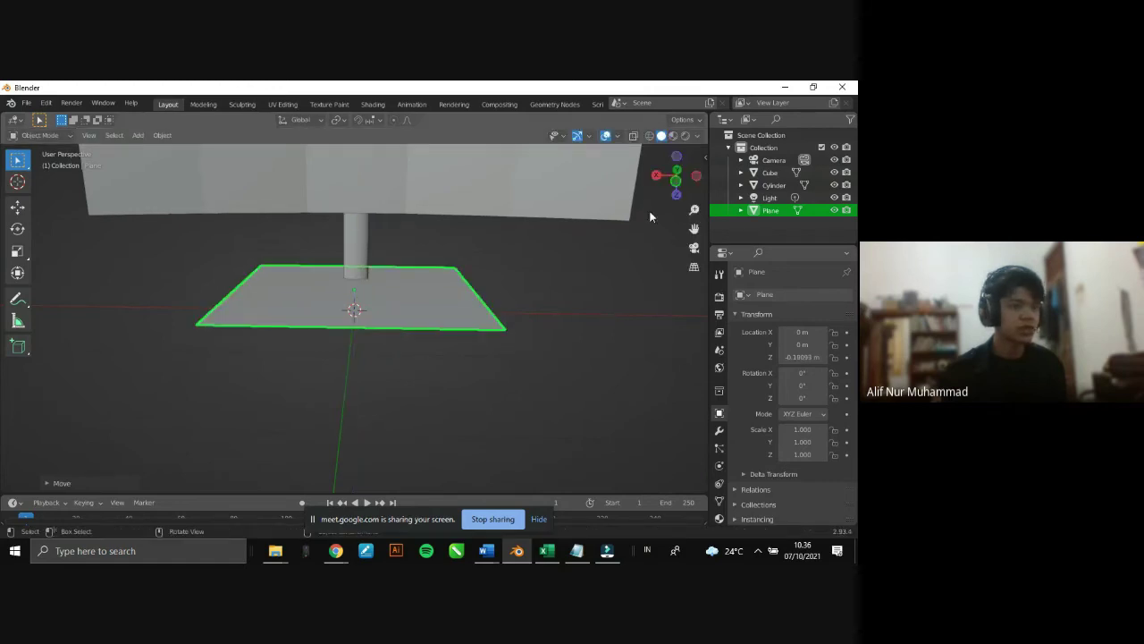
mouse_move(677, 173)
mouse_down()
mouse_move(684, 479)
mouse_move(685, 458)
mouse_up()
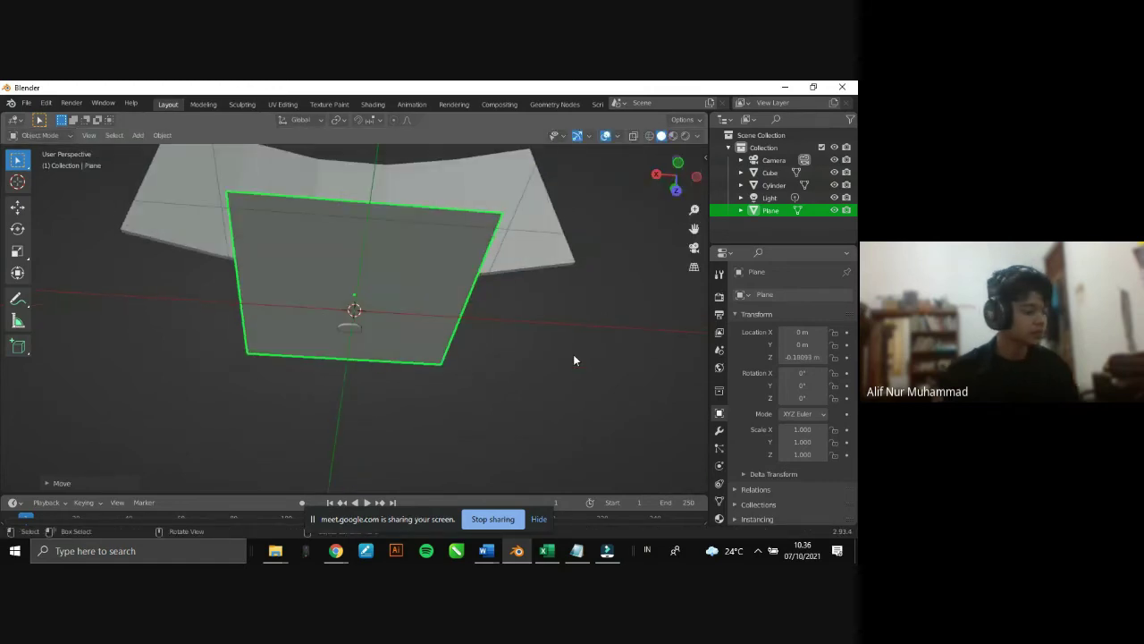
key(g)
key(z)
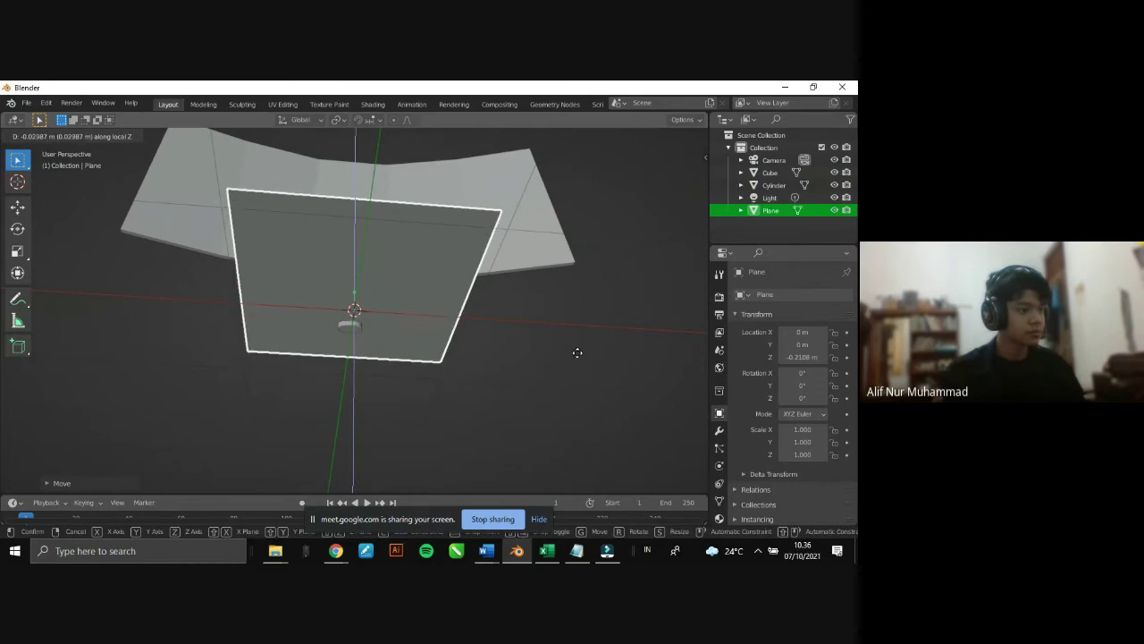
click(578, 360)
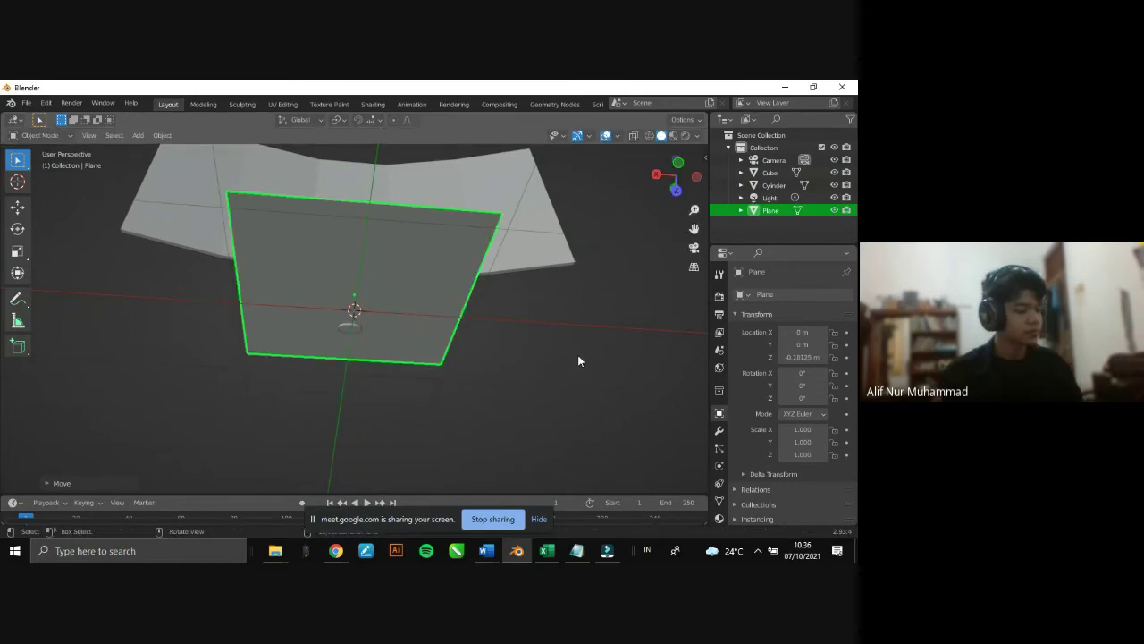
key(g)
key(y)
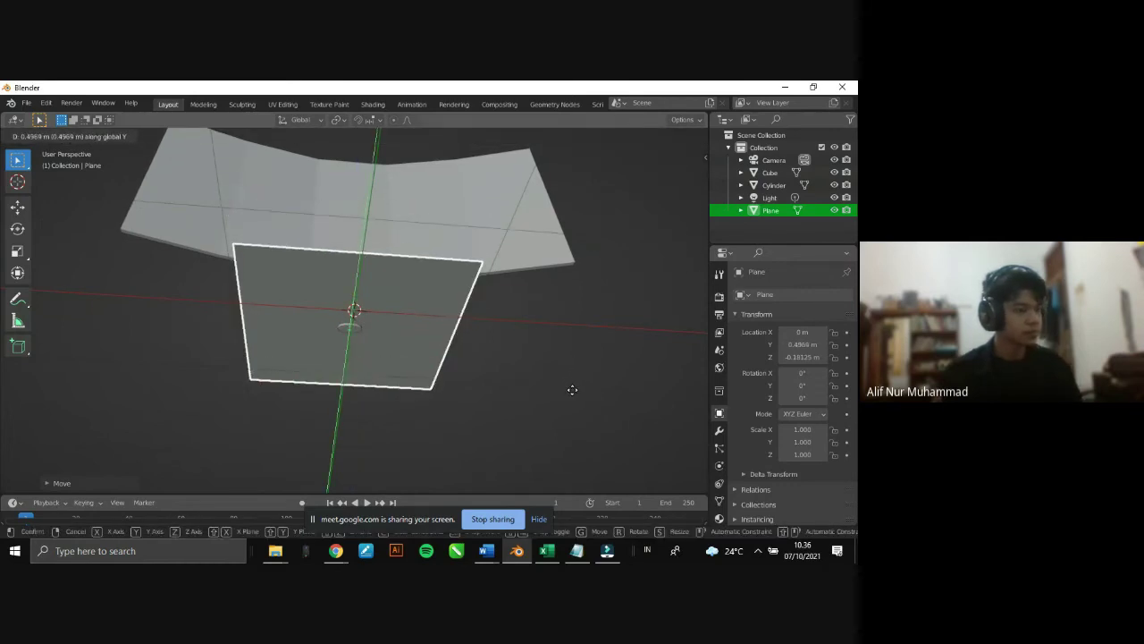
click(573, 393)
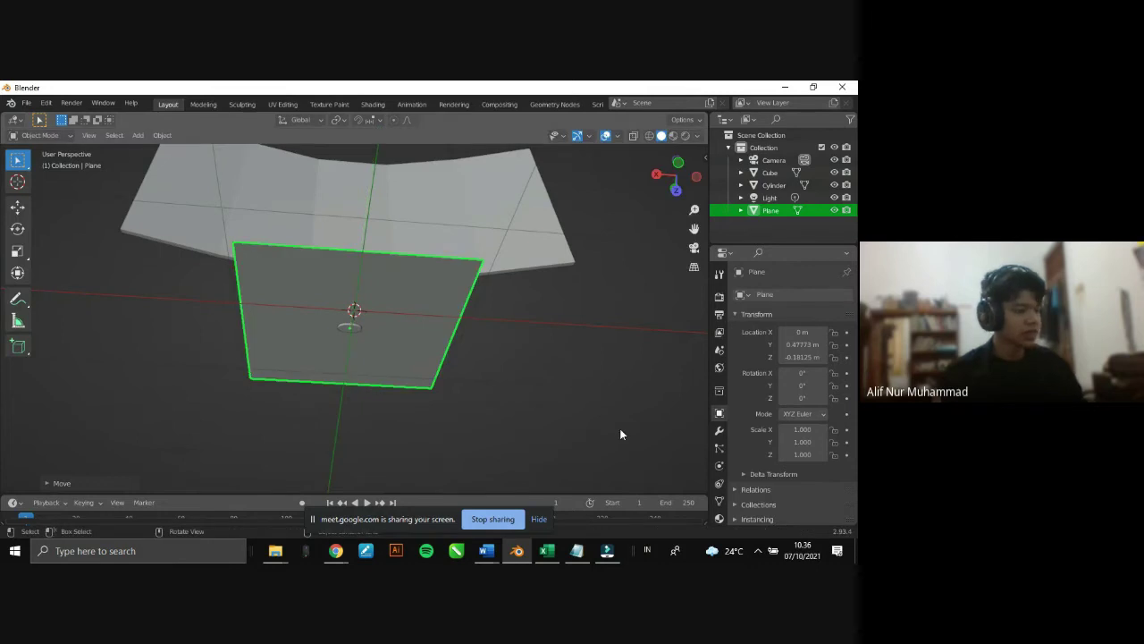
- Scale the plane to 0.473 and extrude its face into a thick square slab
key(s)
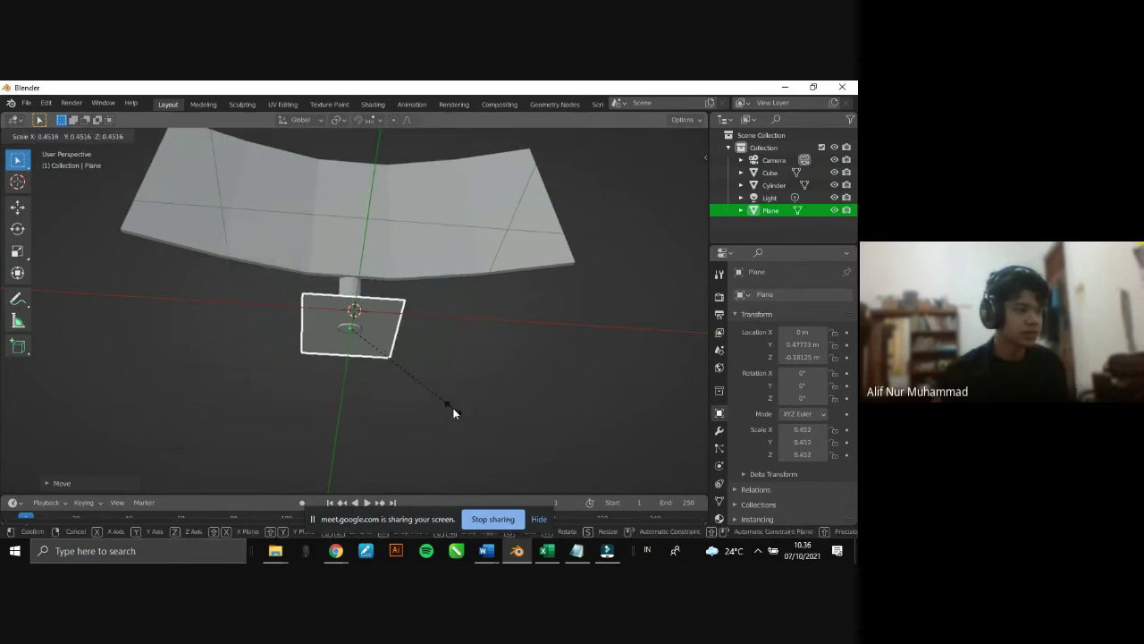
click(457, 413)
mouse_move(664, 205)
mouse_down()
mouse_move(641, 292)
mouse_move(660, 202)
mouse_up()
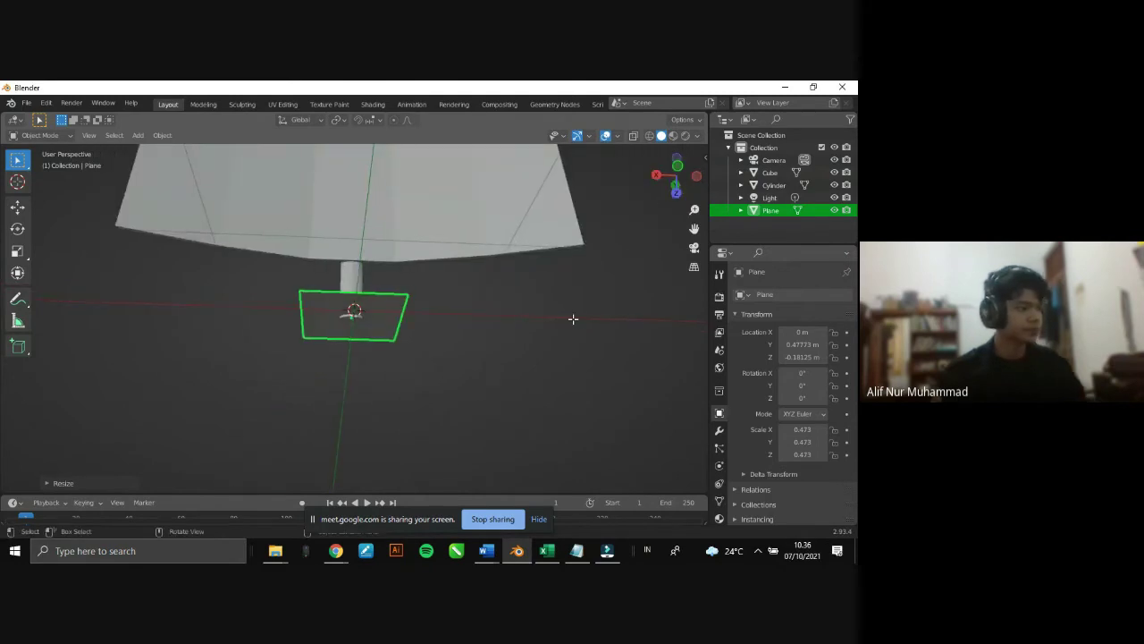
key(Tab)
key(3)
click(385, 331)
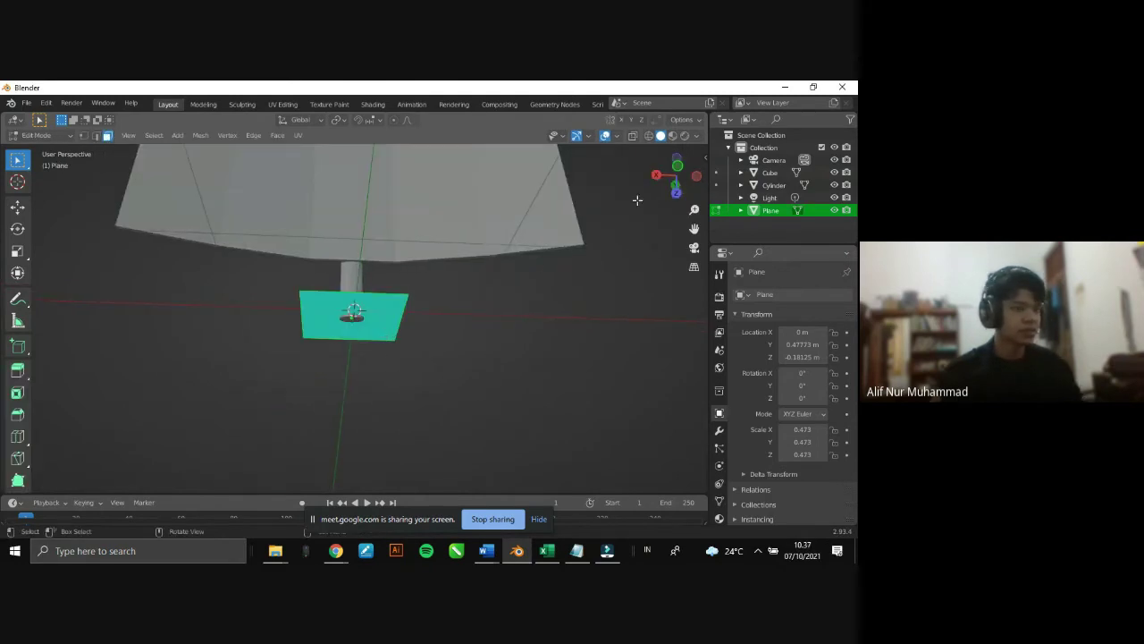
drag(666, 197, 665, 241)
key(e)
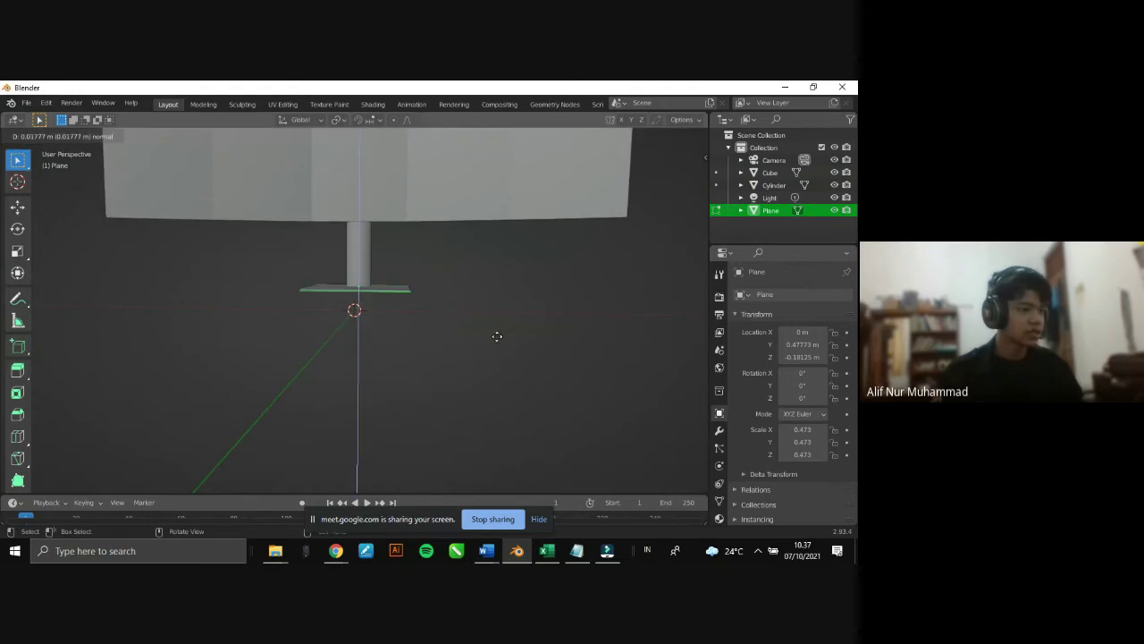
click(497, 341)
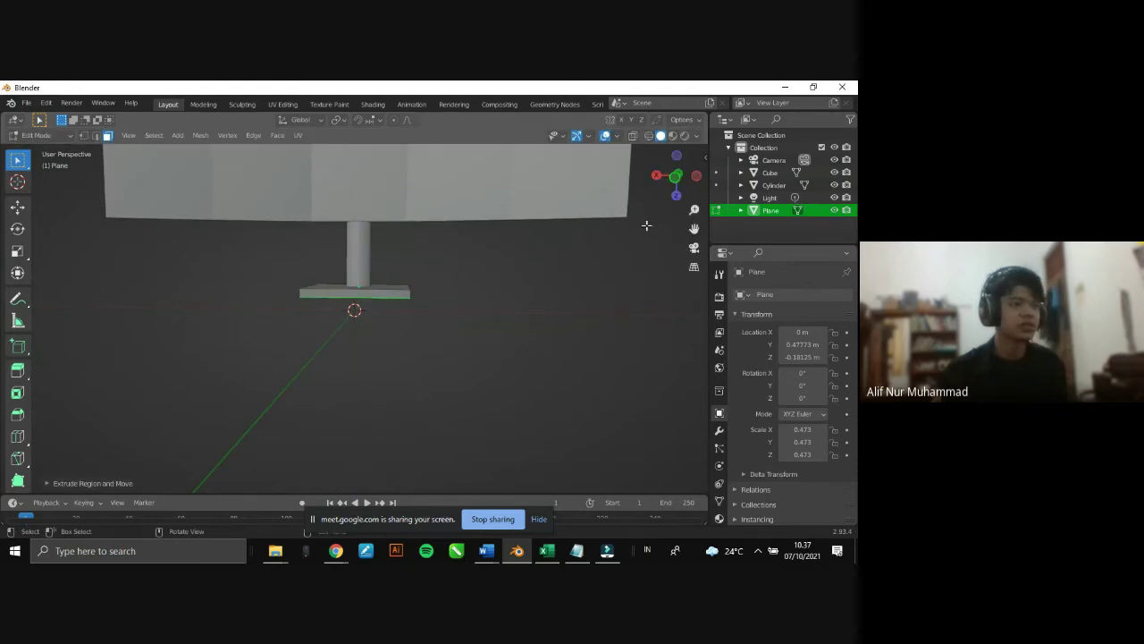
- Zoom and orbit the view in close on the monitor stand's base
mouse_move(465, 341)
middle_down()
mouse_move(449, 349)
mouse_move(366, 255)
middle_up()
mouse_move(675, 179)
mouse_down()
mouse_move(473, 317)
mouse_move(367, 273)
mouse_move(648, 278)
mouse_up()
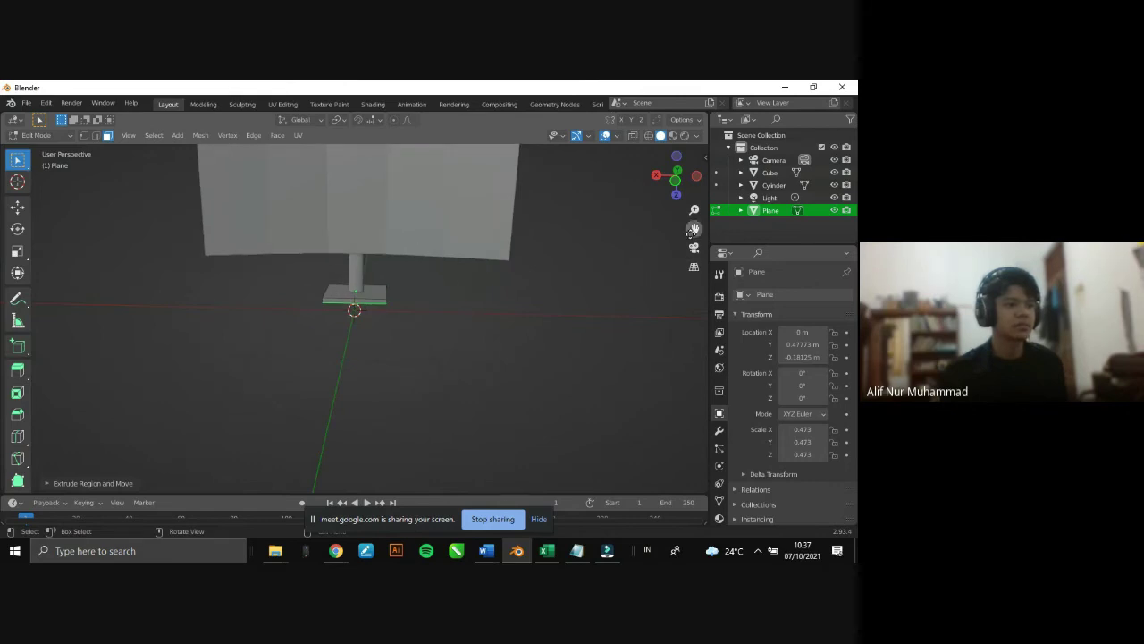
drag(693, 228, 420, 297)
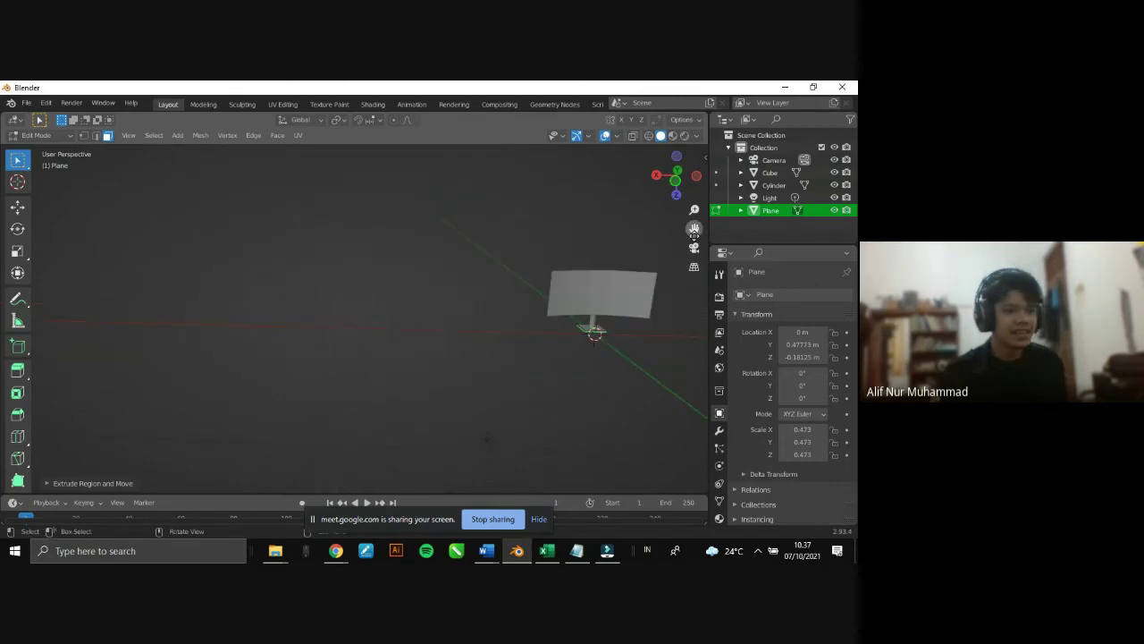
drag(693, 229, 544, 247)
scroll(553, 267, up, 3)
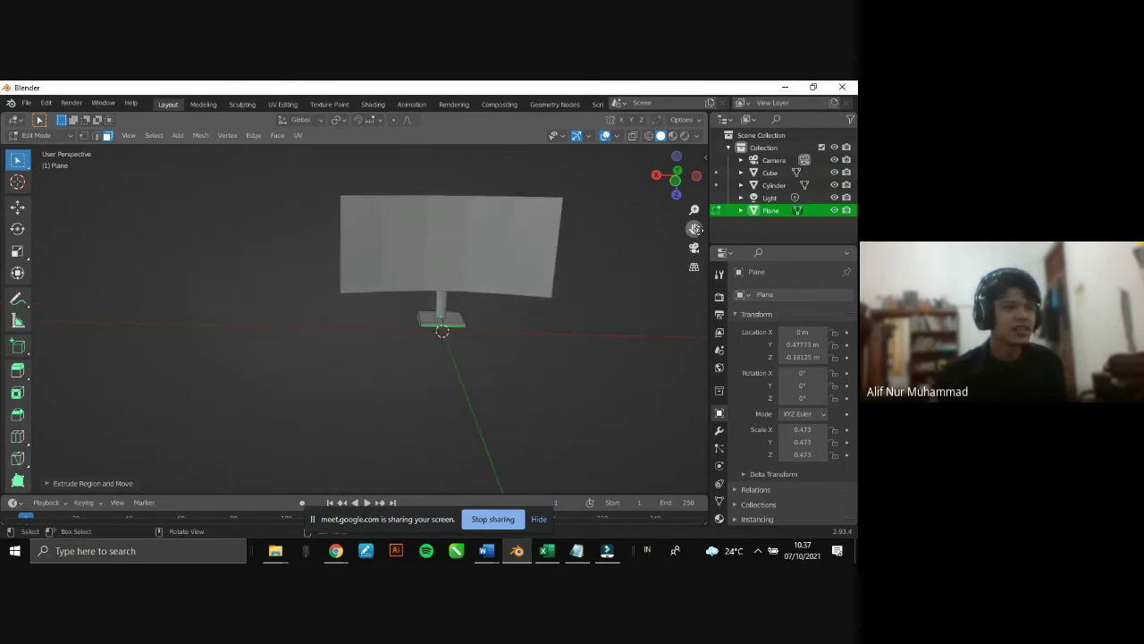
drag(696, 229, 641, 263)
scroll(638, 253, up, 2)
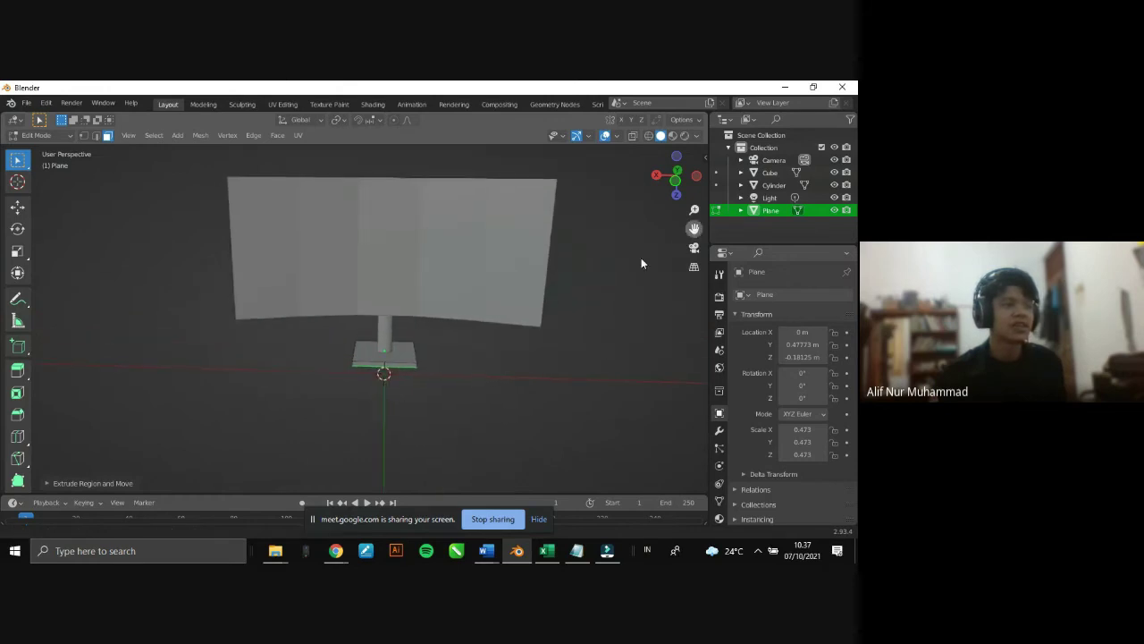
scroll(503, 381, up, 2)
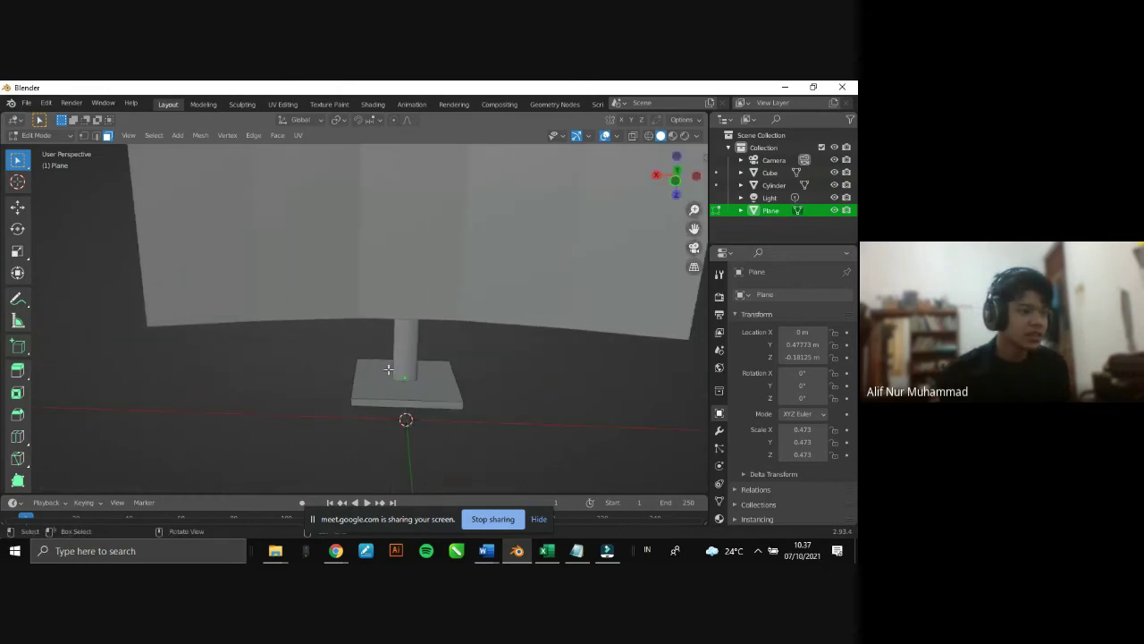
- In edge select mode, pick the base slab's four vertical corner edges
click(354, 404)
click(359, 417)
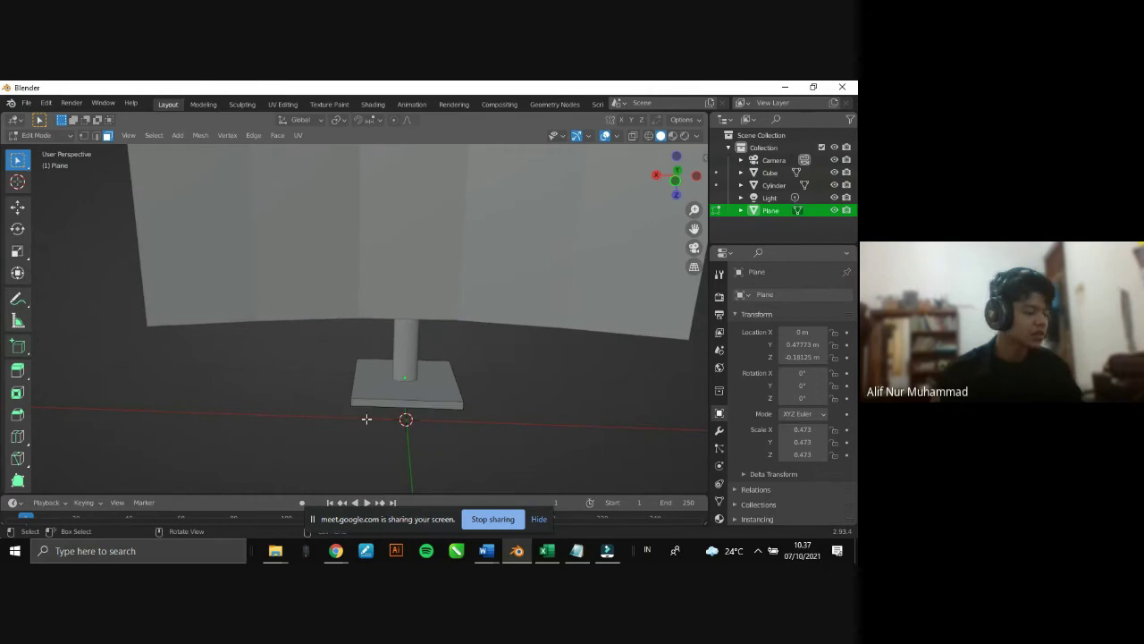
key(2)
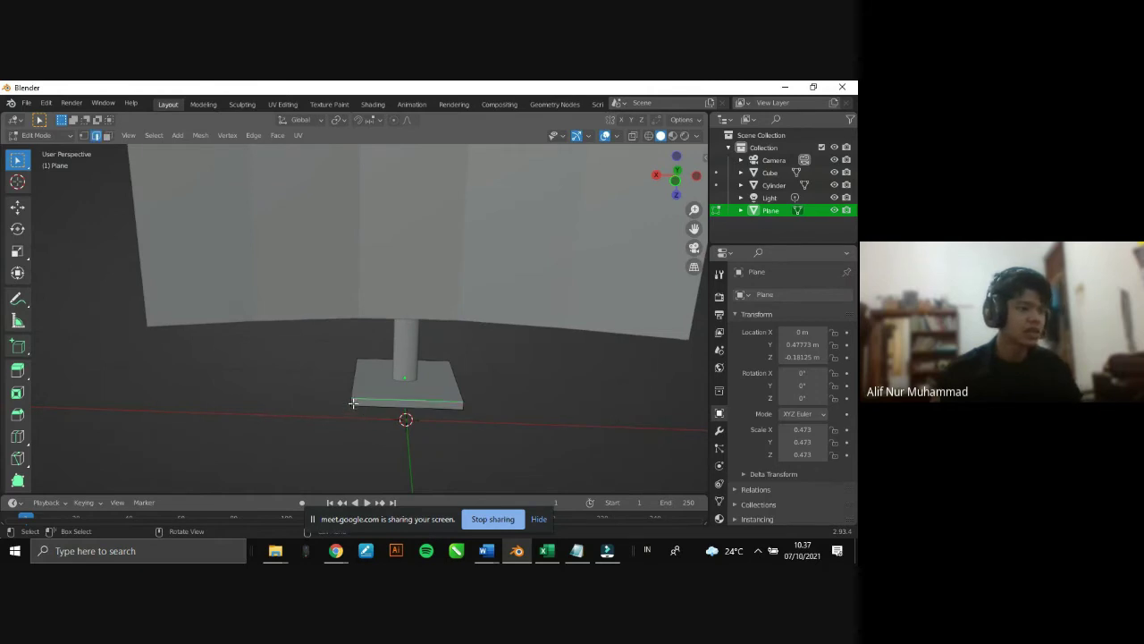
shift+click(445, 396)
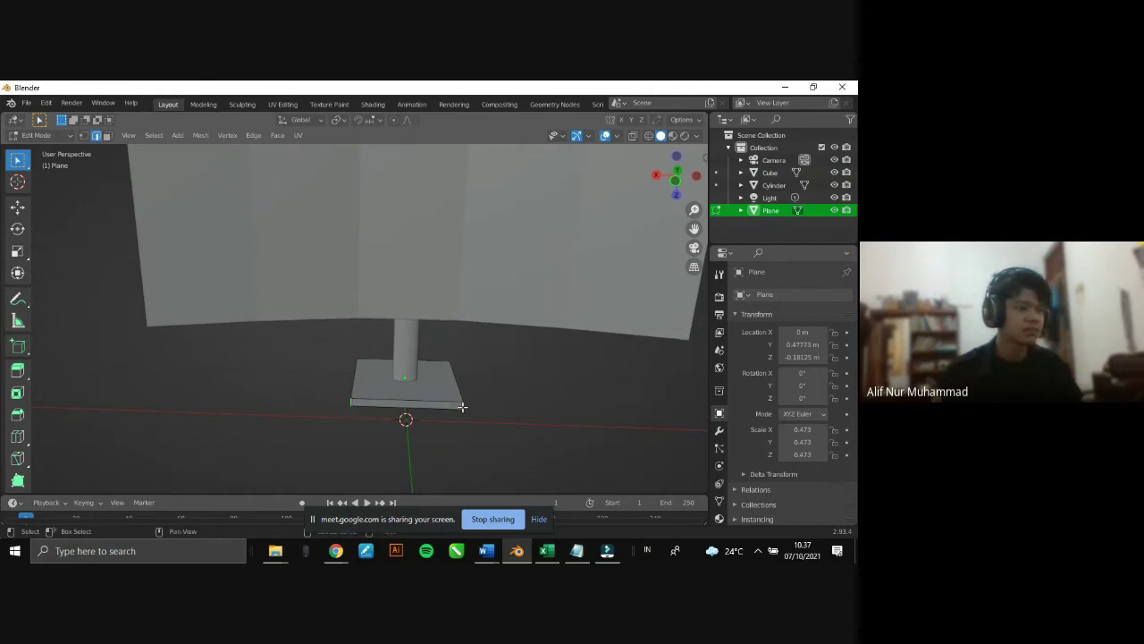
mouse_move(677, 185)
mouse_down()
mouse_move(531, 158)
mouse_move(488, 441)
mouse_up()
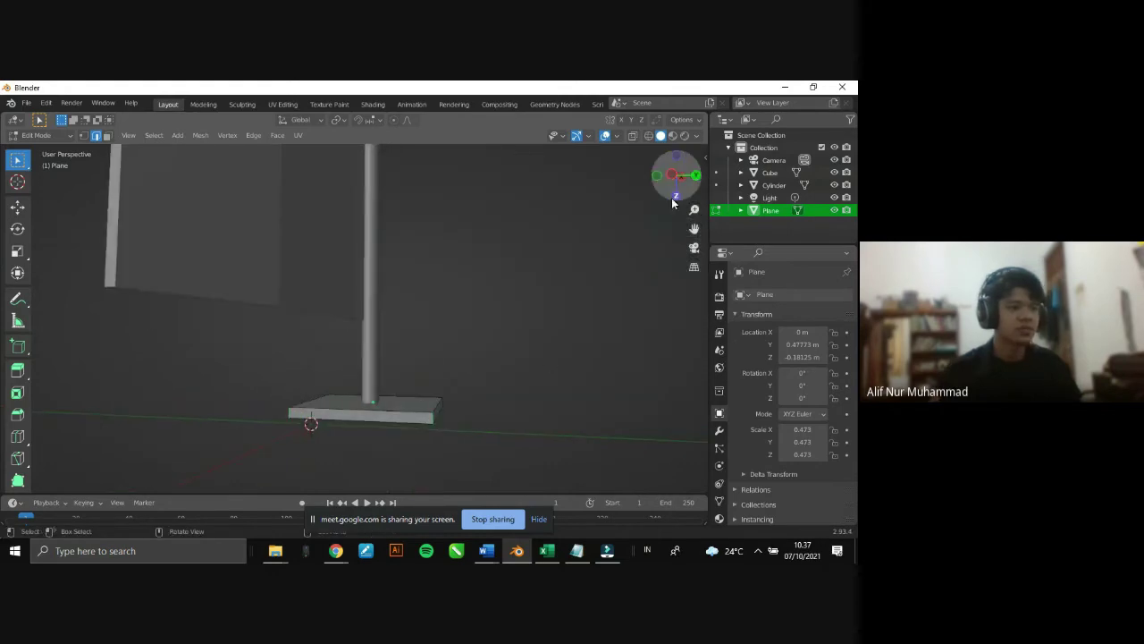
mouse_move(676, 182)
mouse_down()
mouse_move(630, 207)
mouse_move(516, 440)
mouse_up()
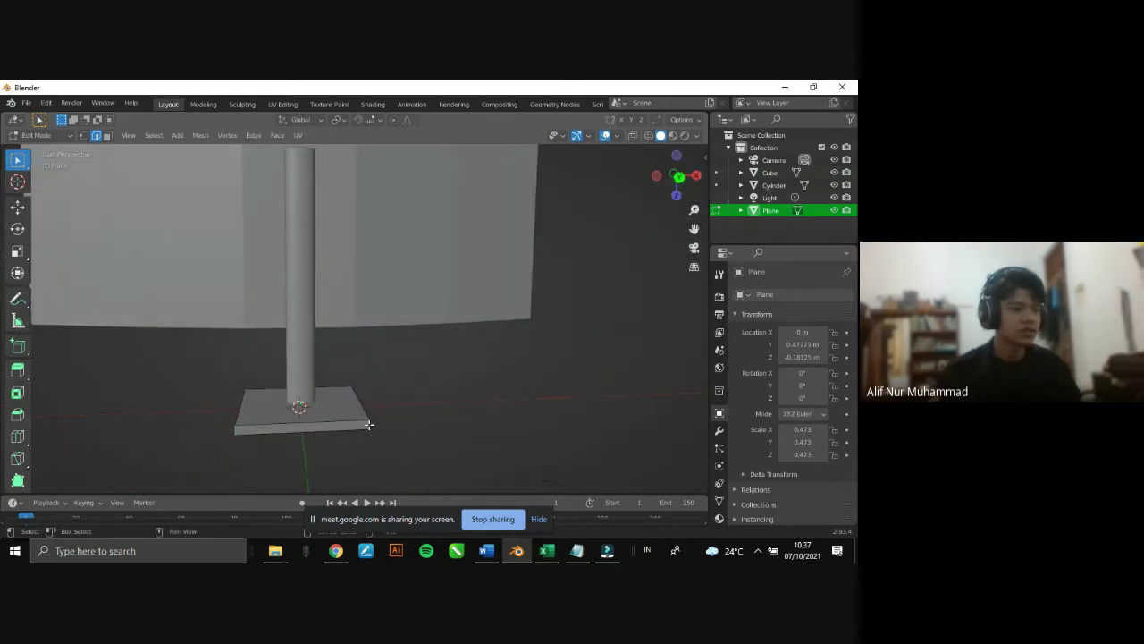
drag(676, 177, 214, 170)
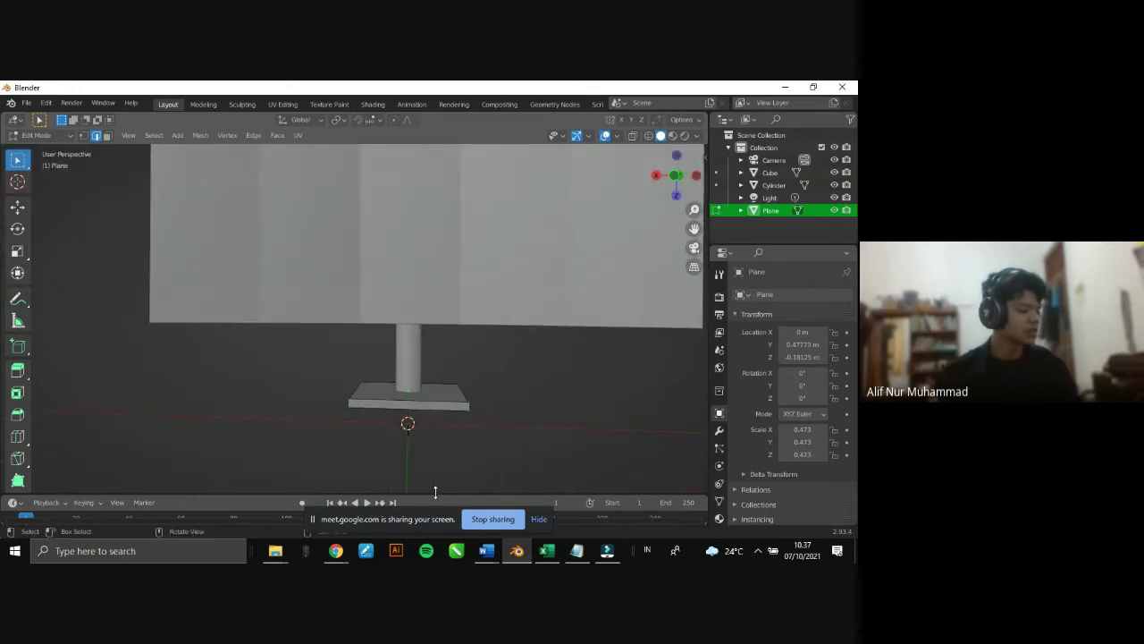
- Bevel the base's corner edges with rounded segments, then return to Object Mode
key(ctrl+b)
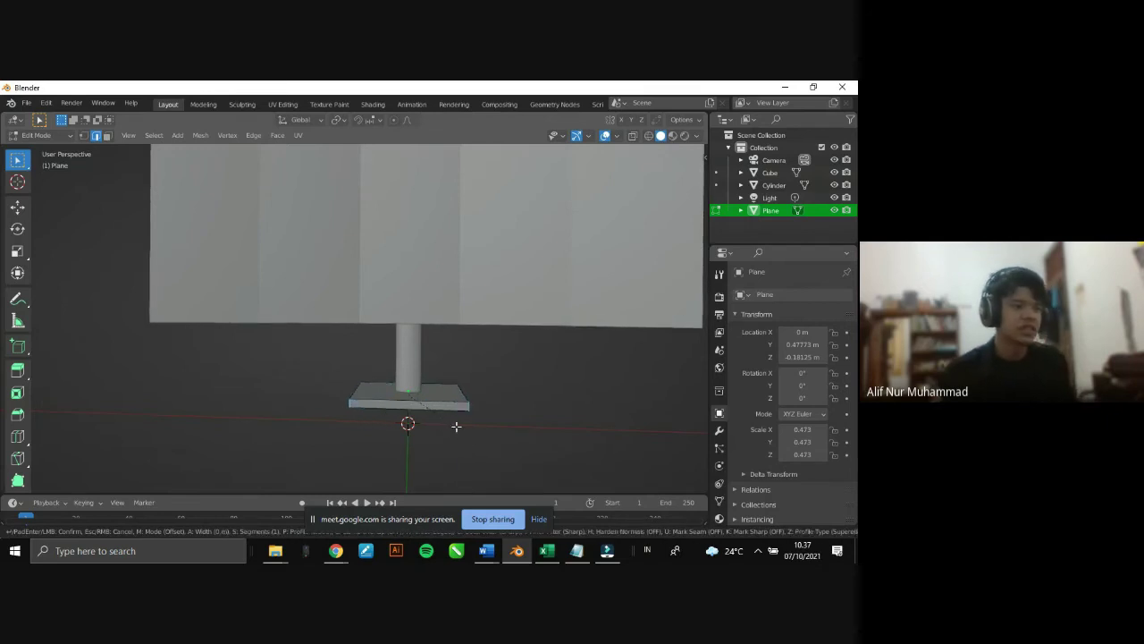
scroll(467, 434, up, 1)
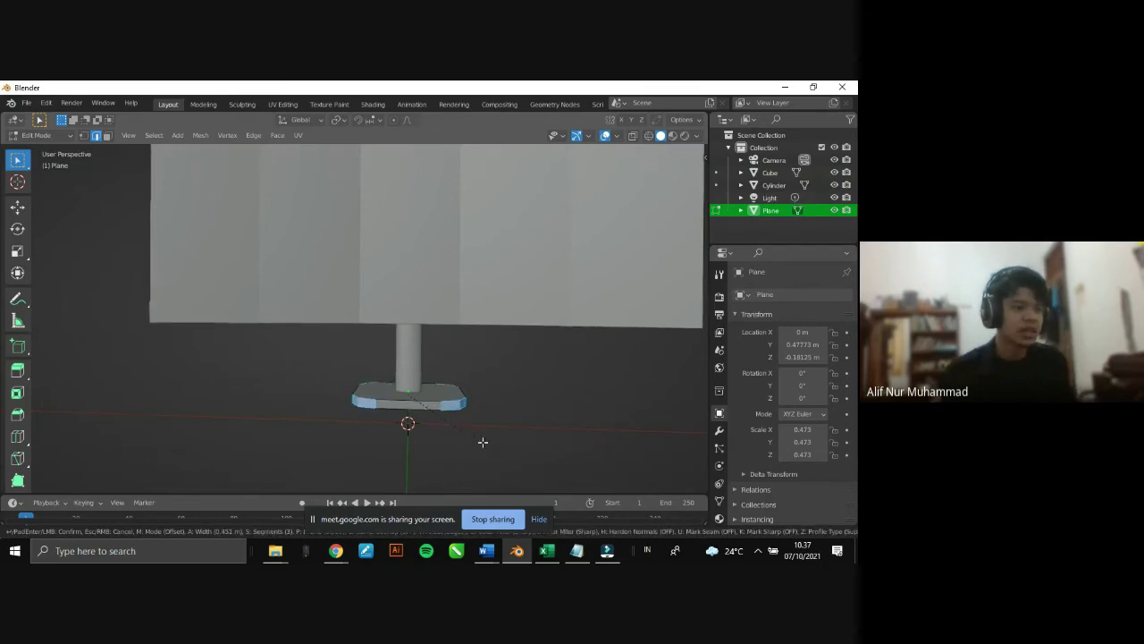
scroll(483, 439, down, 1)
scroll(476, 436, down, 1)
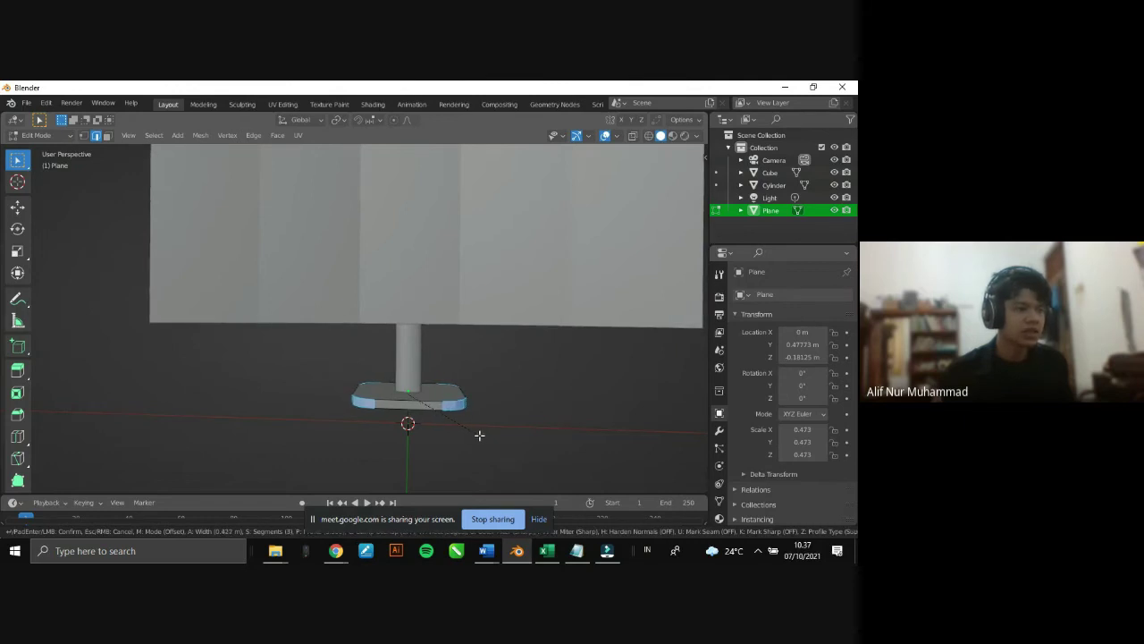
click(479, 437)
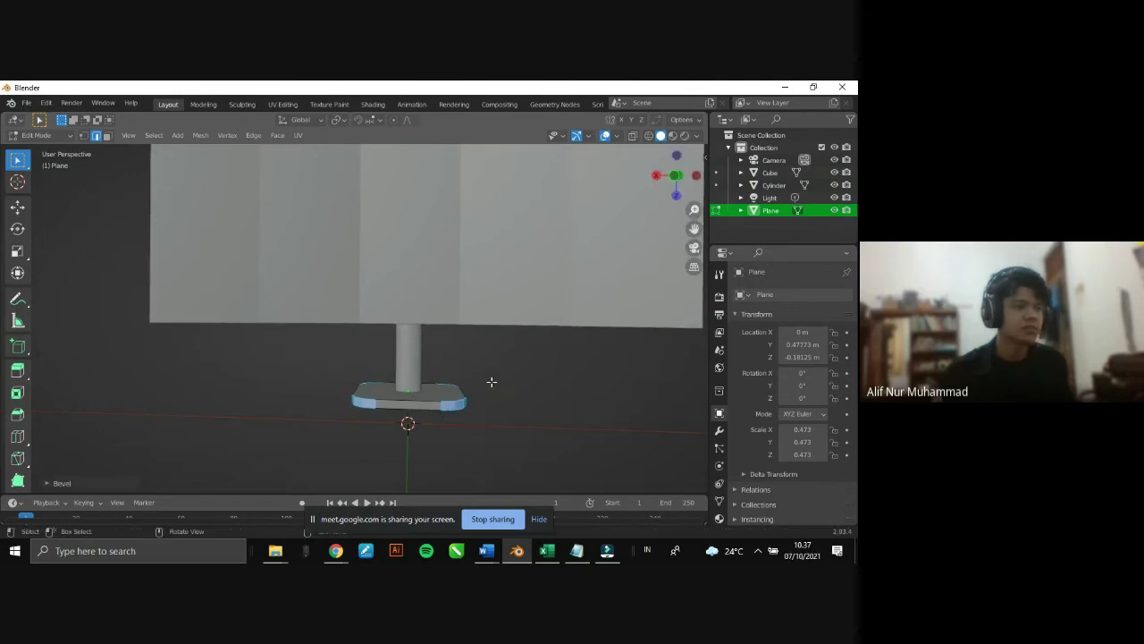
scroll(453, 346, down, 3)
click(479, 374)
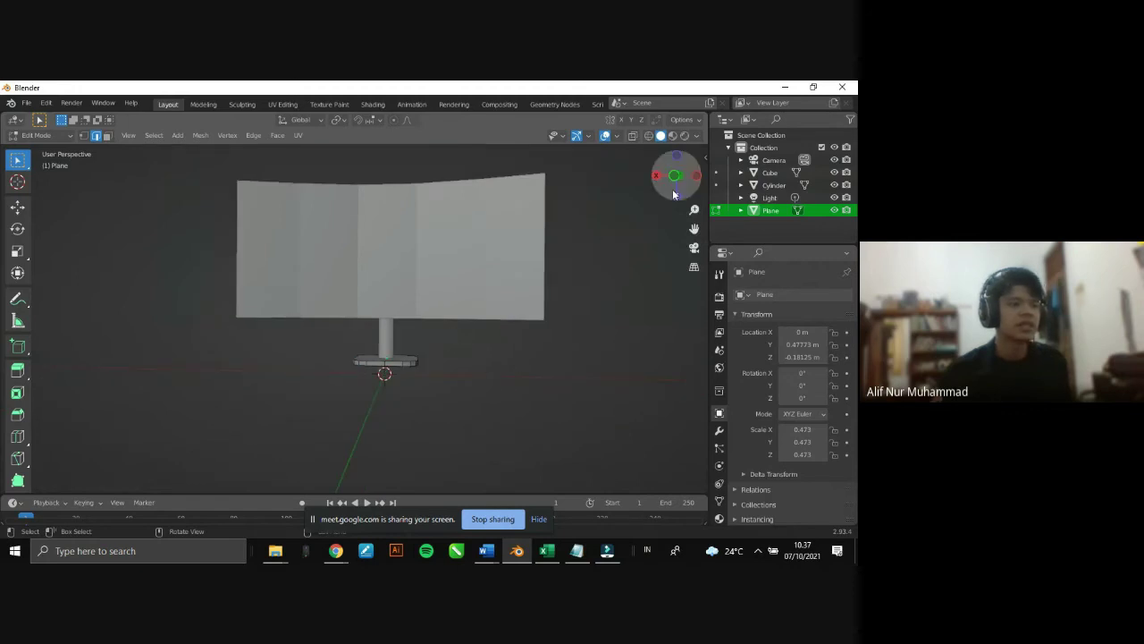
drag(672, 189, 686, 234)
middle_drag(537, 288, 515, 308)
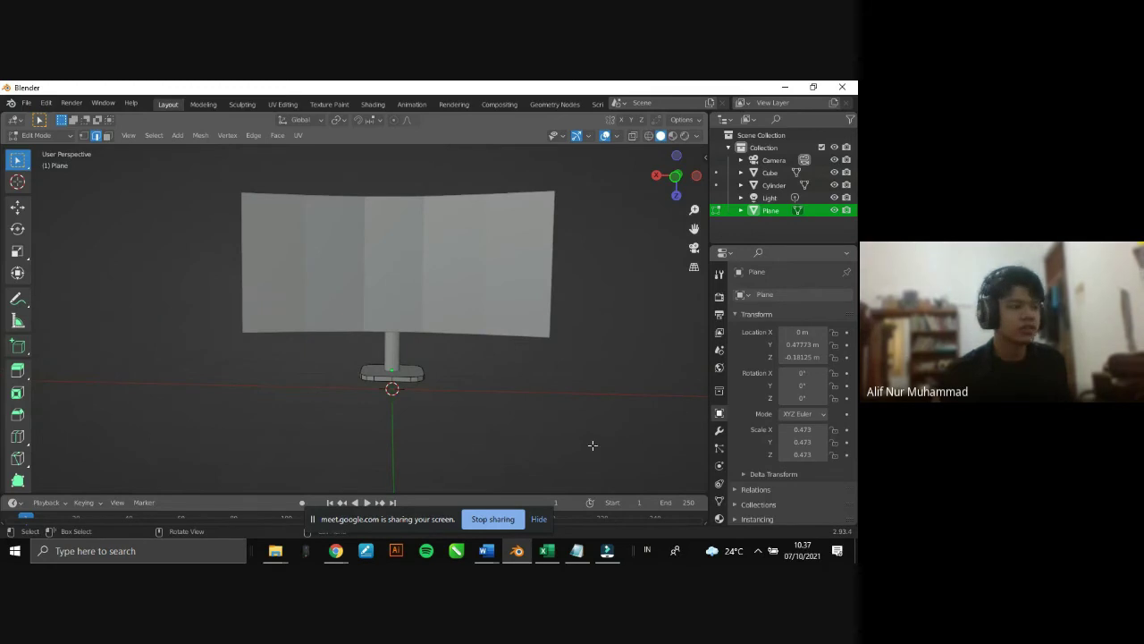
key(Tab)
click(454, 329)
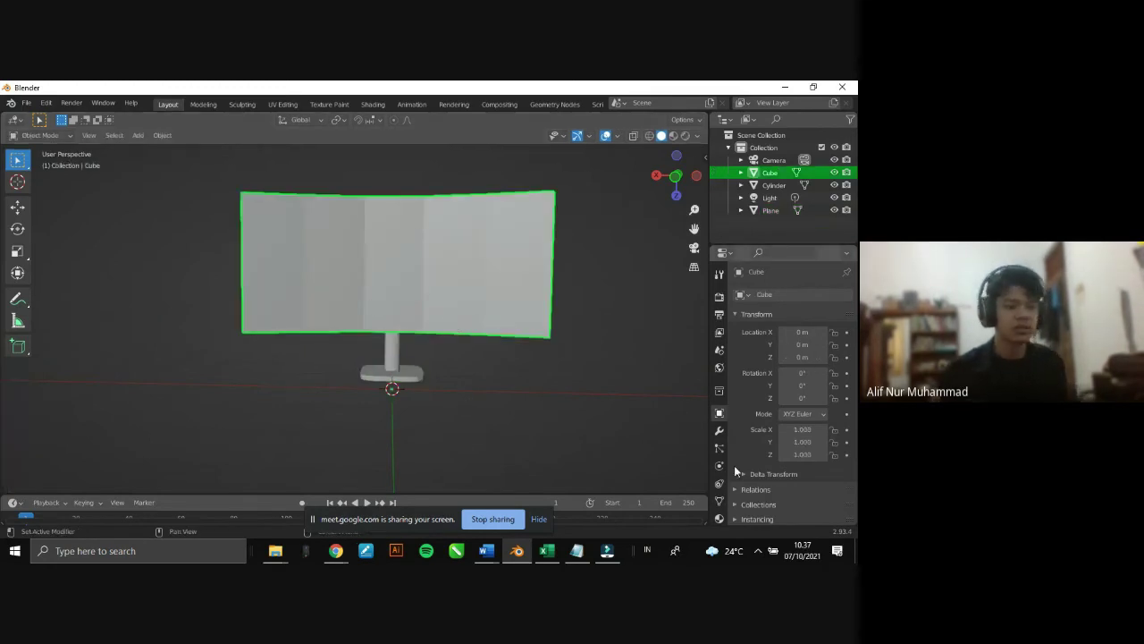
- Give the screen object a new material named 'hitam'
click(719, 515)
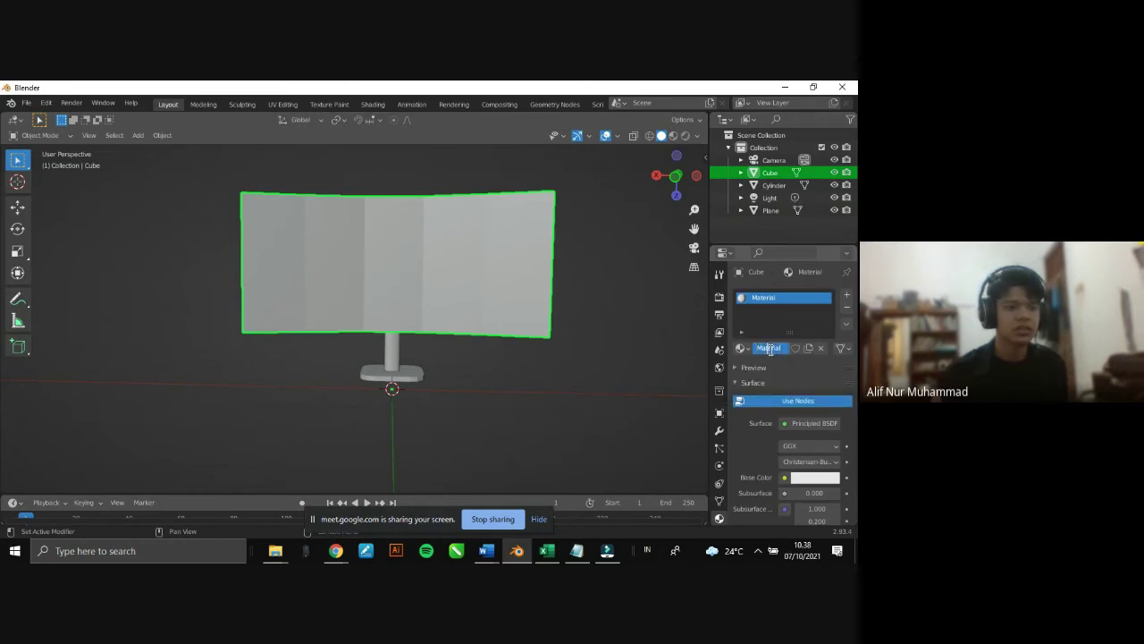
click(771, 349)
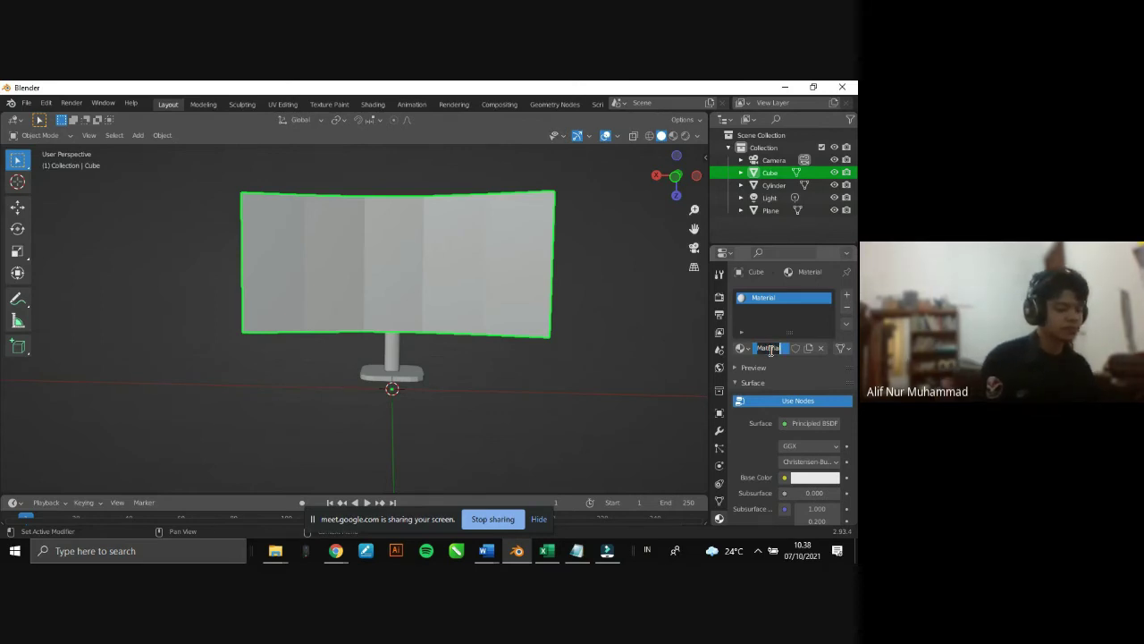
text(hitam)
key(Return)
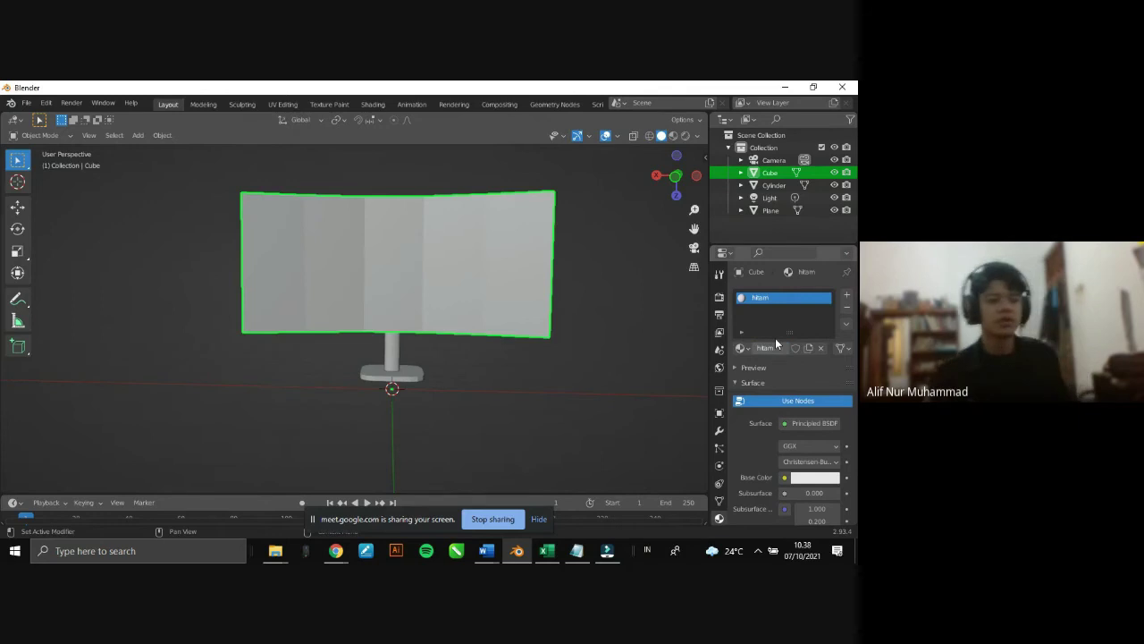
- Set hitam's Base Color to near-black (RGB 0.005)
scroll(794, 408, down, 1)
click(807, 455)
click(830, 349)
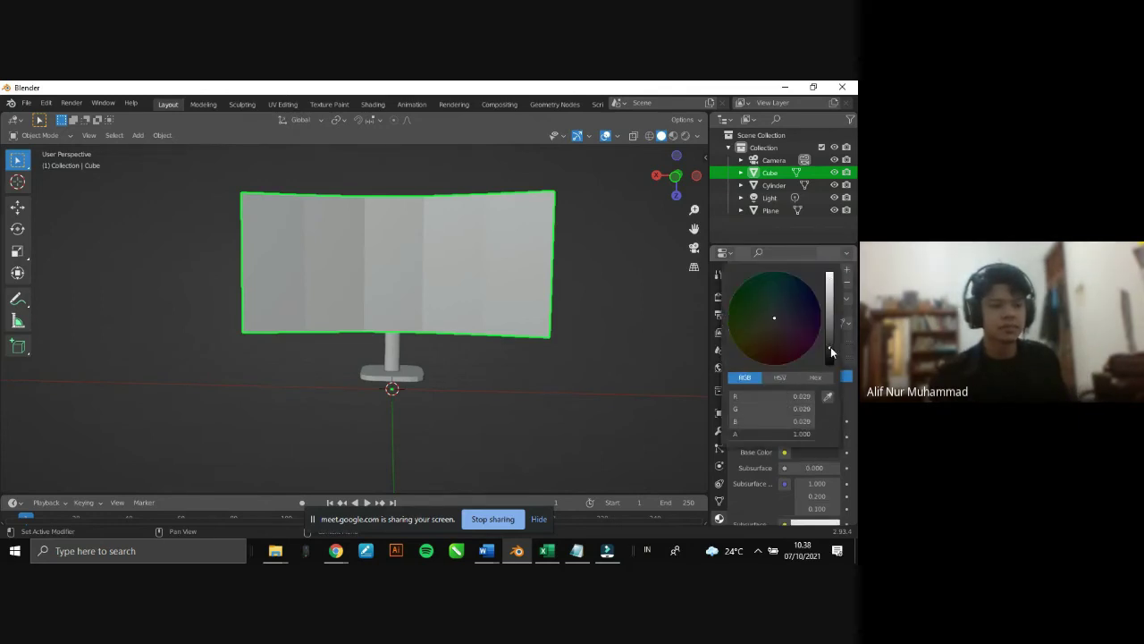
drag(829, 355, 830, 360)
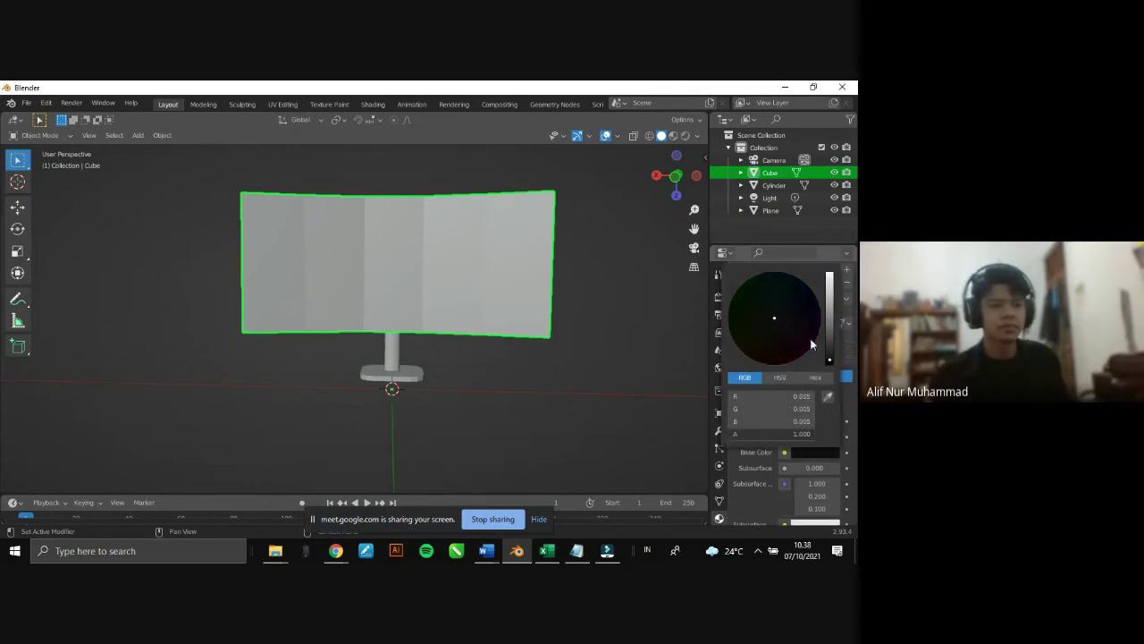
click(652, 403)
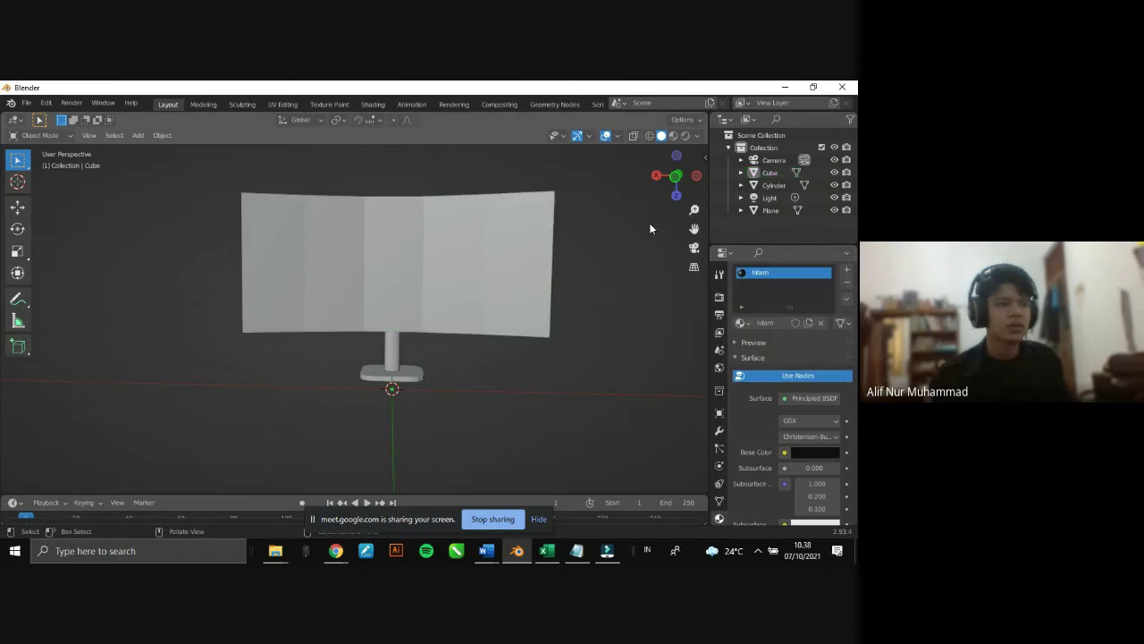
- Switch to Material Preview shading and raise hitam's Metallic to 0.722
click(685, 136)
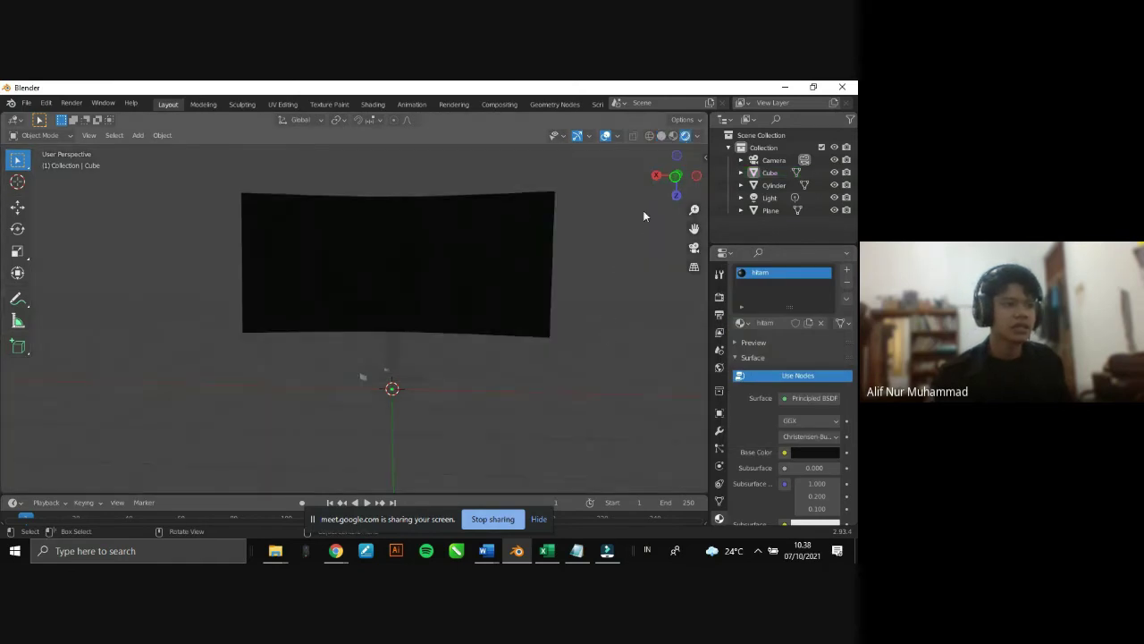
mouse_move(669, 178)
mouse_down()
mouse_move(562, 203)
mouse_move(480, 304)
mouse_up()
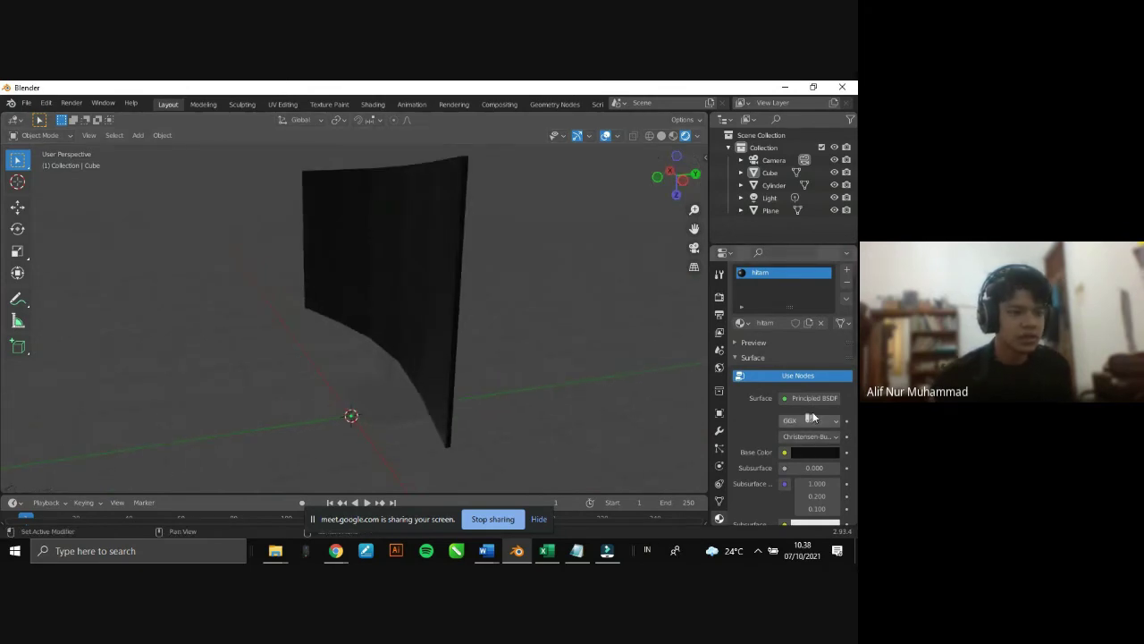
scroll(810, 431, down, 4)
drag(808, 439, 838, 452)
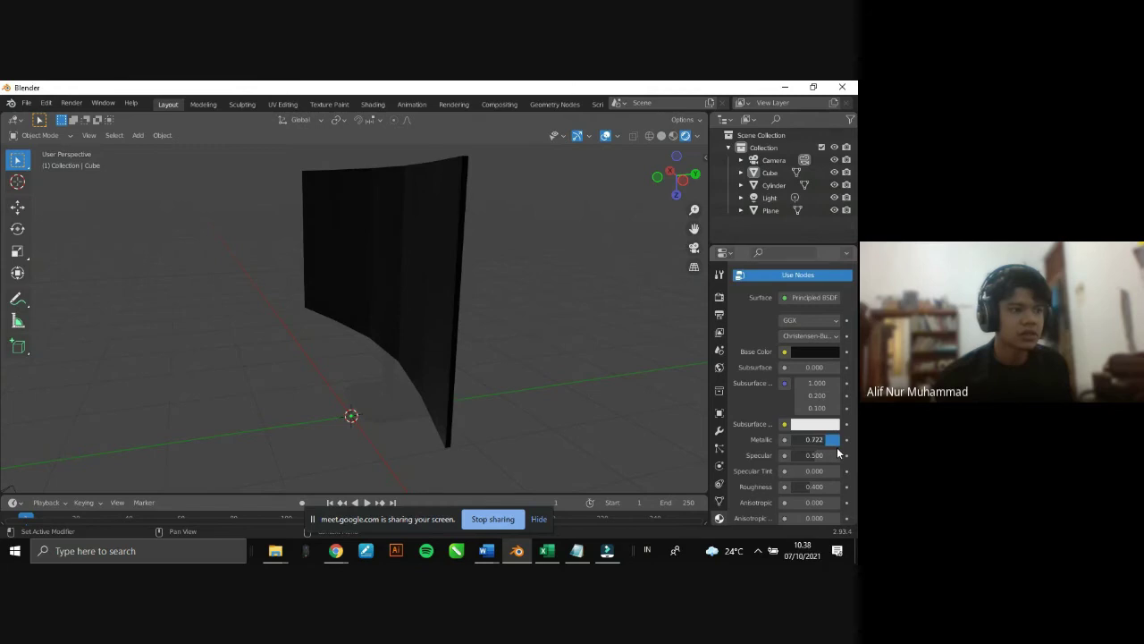
- Set hitam's Roughness to 0.818
scroll(813, 442, down, 1)
scroll(809, 442, down, 1)
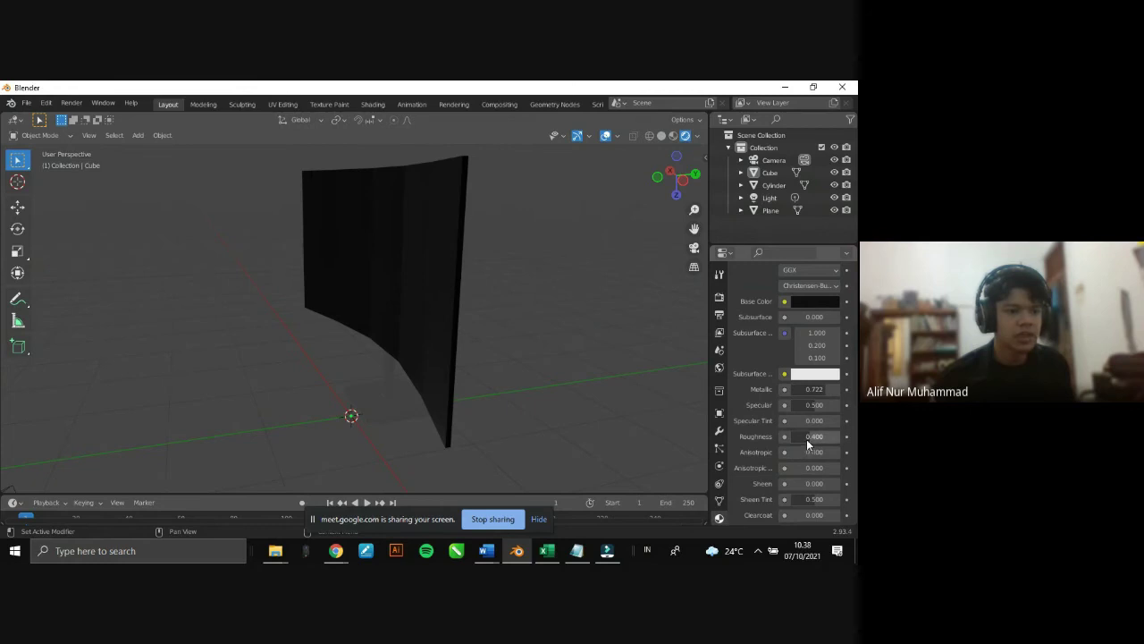
click(807, 440)
mouse_move(809, 442)
mouse_down()
mouse_move(839, 447)
mouse_move(799, 450)
mouse_up()
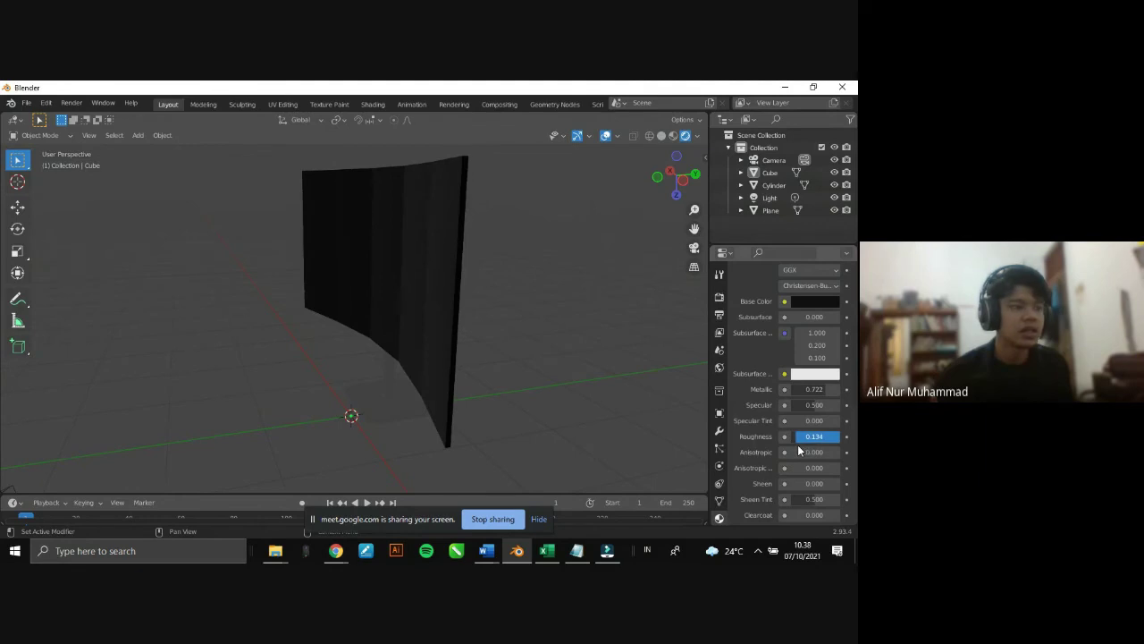
drag(816, 452, 832, 451)
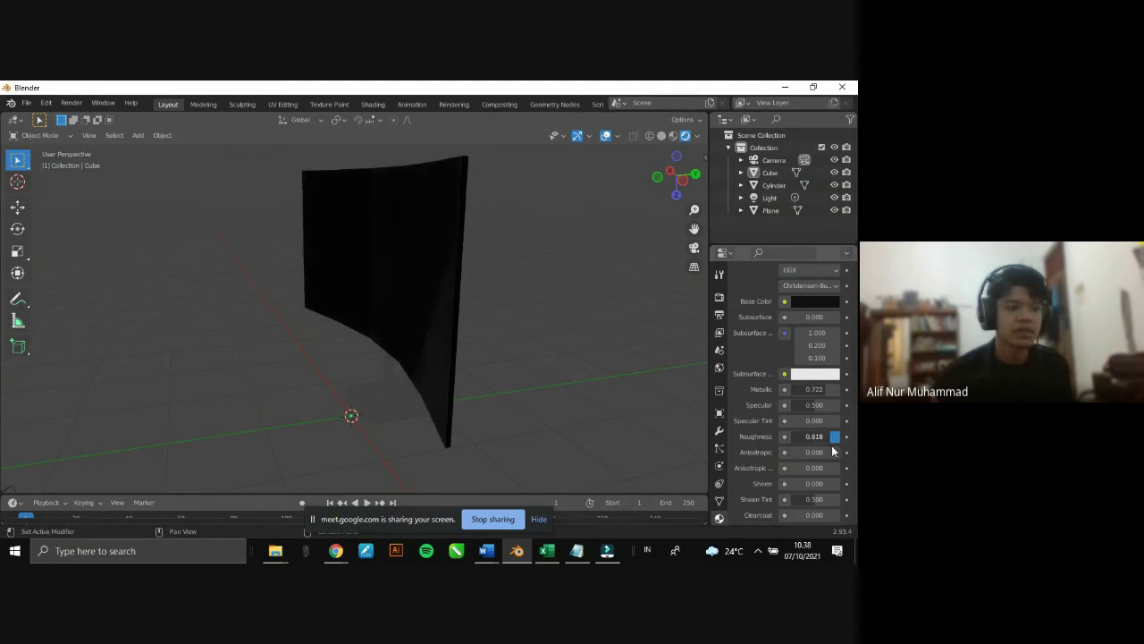
- Give the pole cylinder the existing hitam material
key(Tab)
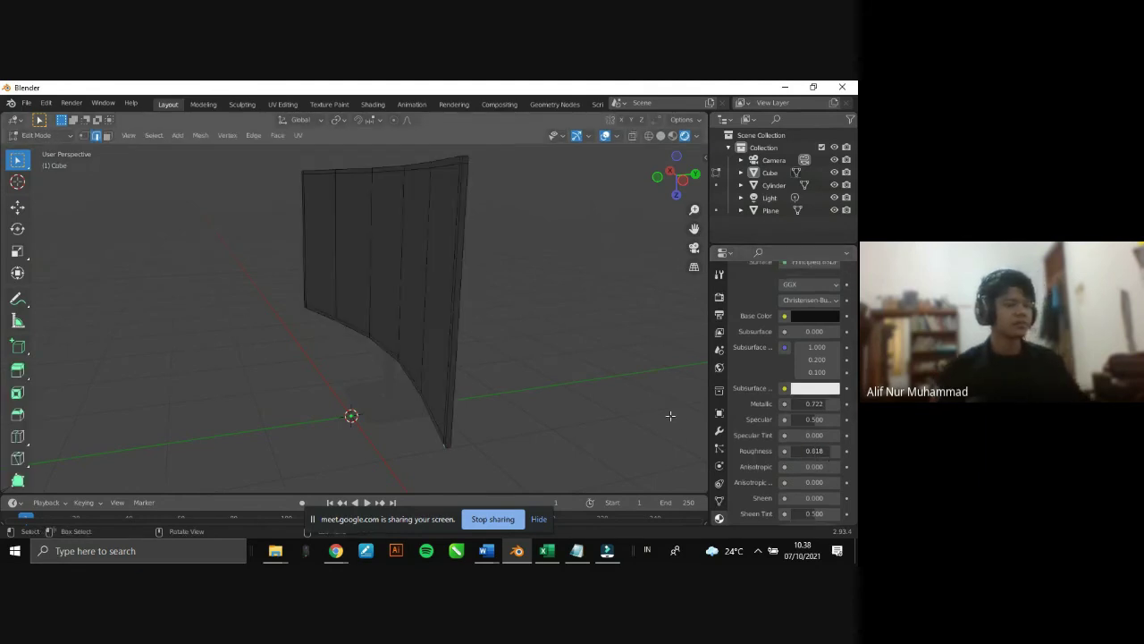
drag(676, 175, 564, 352)
key(Tab)
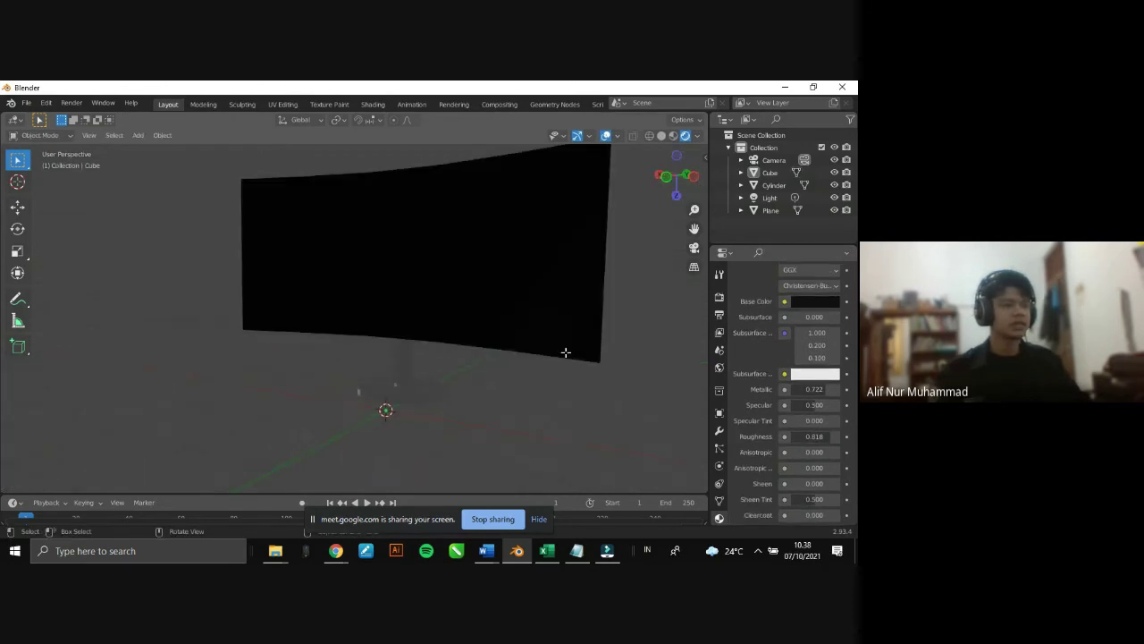
click(400, 368)
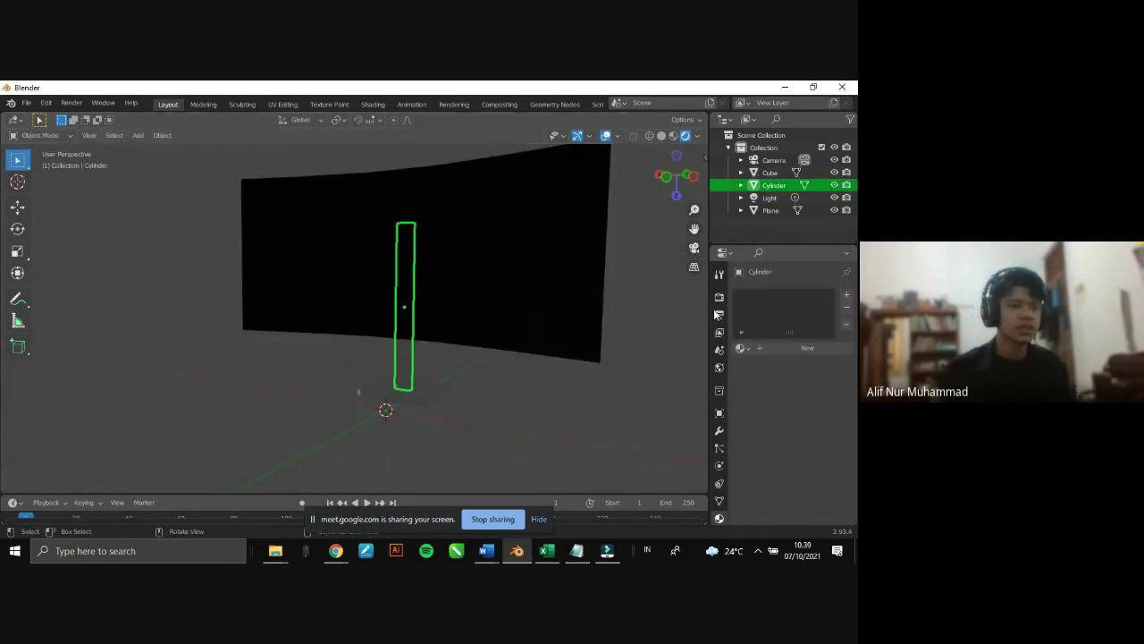
click(747, 348)
click(720, 369)
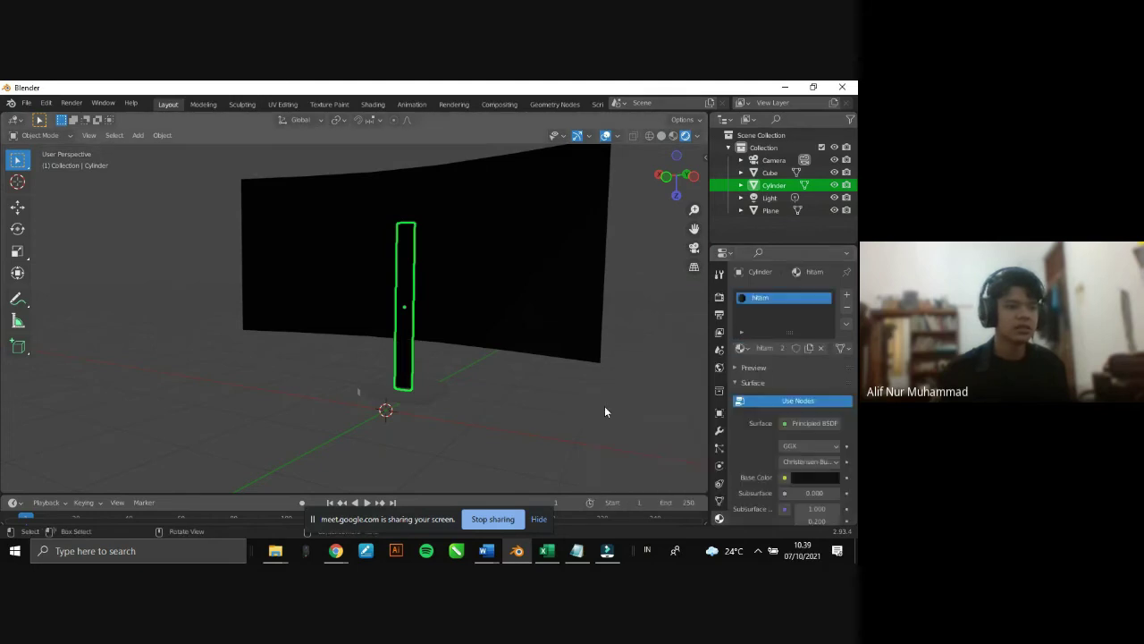
- Assign the hitam material to the base plane
click(418, 404)
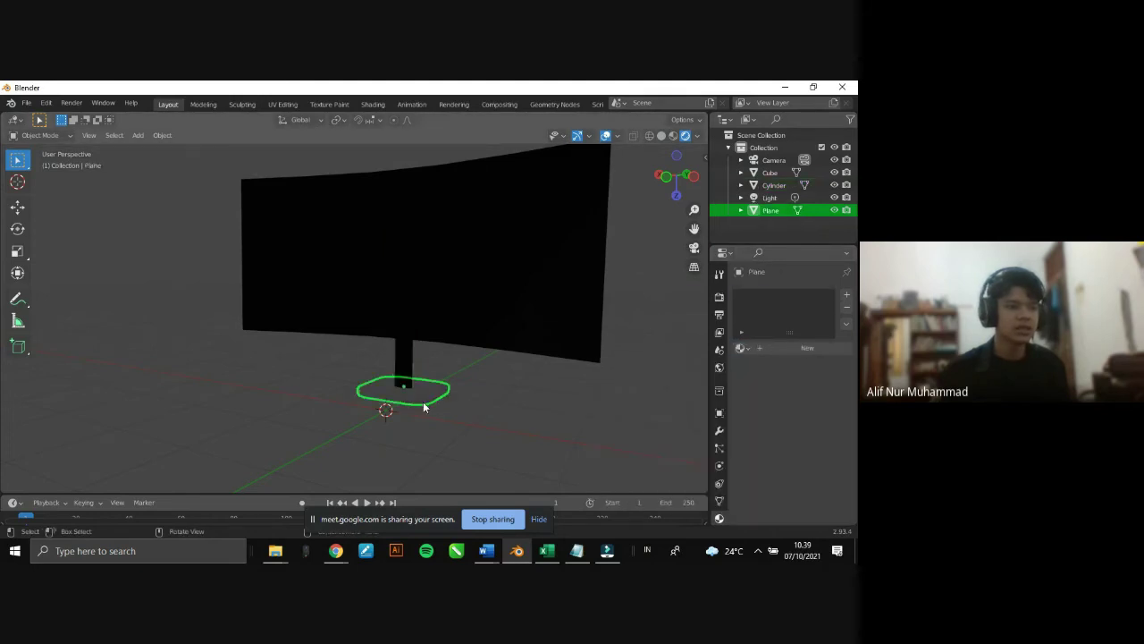
click(742, 348)
click(717, 372)
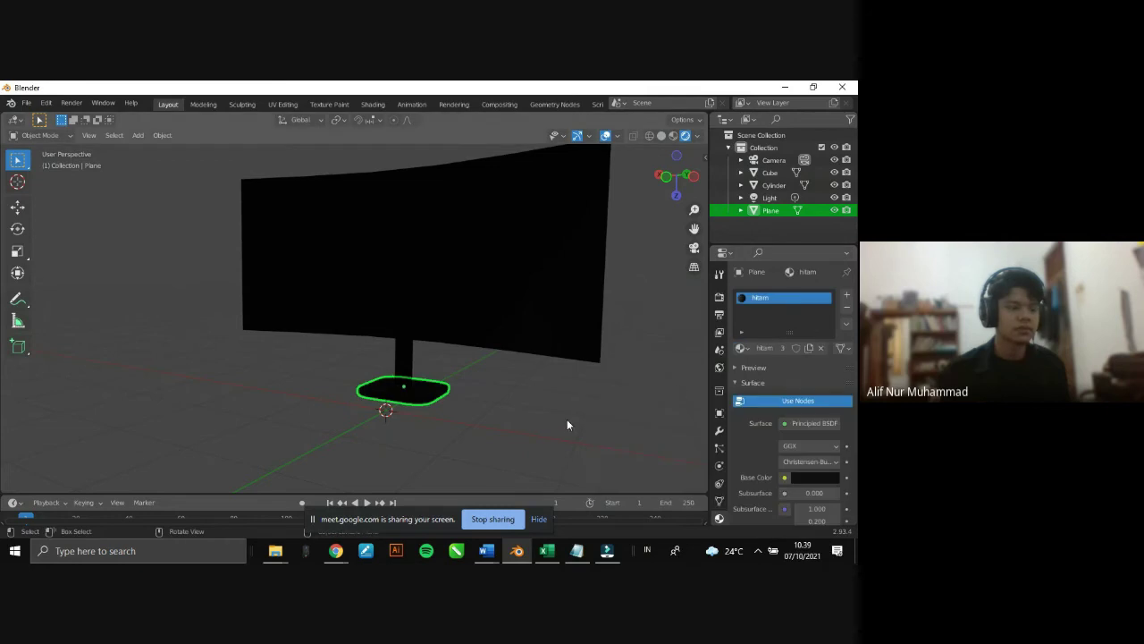
click(664, 244)
- Reselect the pole and switch the viewport to Solid shading
mouse_move(672, 205)
mouse_down()
mouse_move(12, 225)
mouse_move(680, 216)
mouse_move(539, 230)
mouse_move(561, 237)
mouse_move(528, 230)
mouse_move(309, 378)
mouse_up()
scroll(285, 319, up, 3)
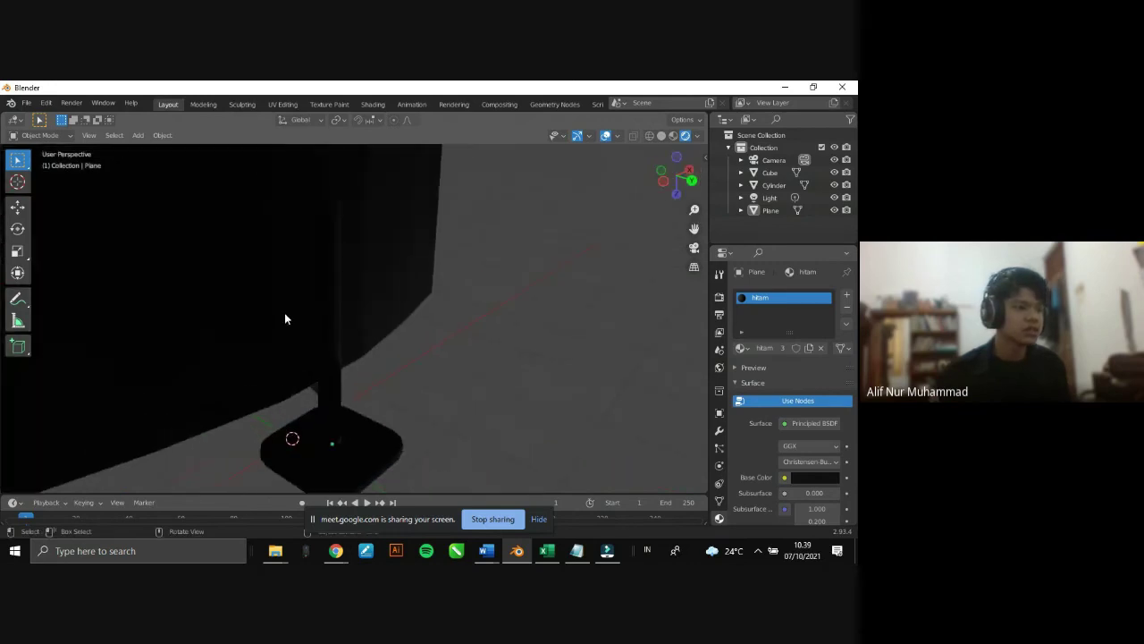
click(330, 336)
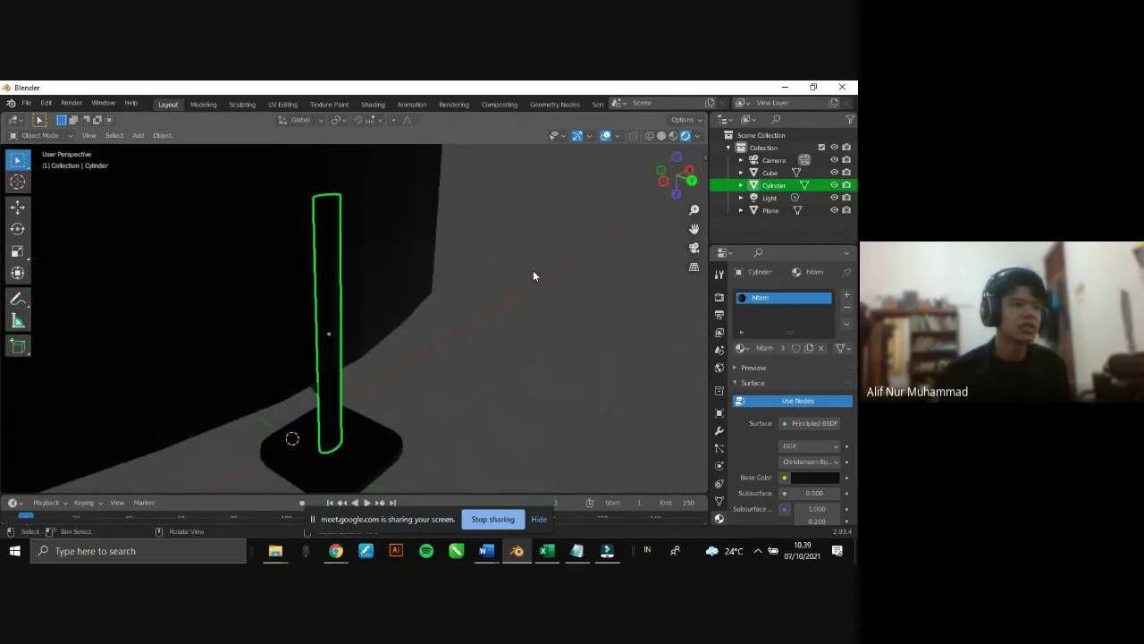
click(661, 136)
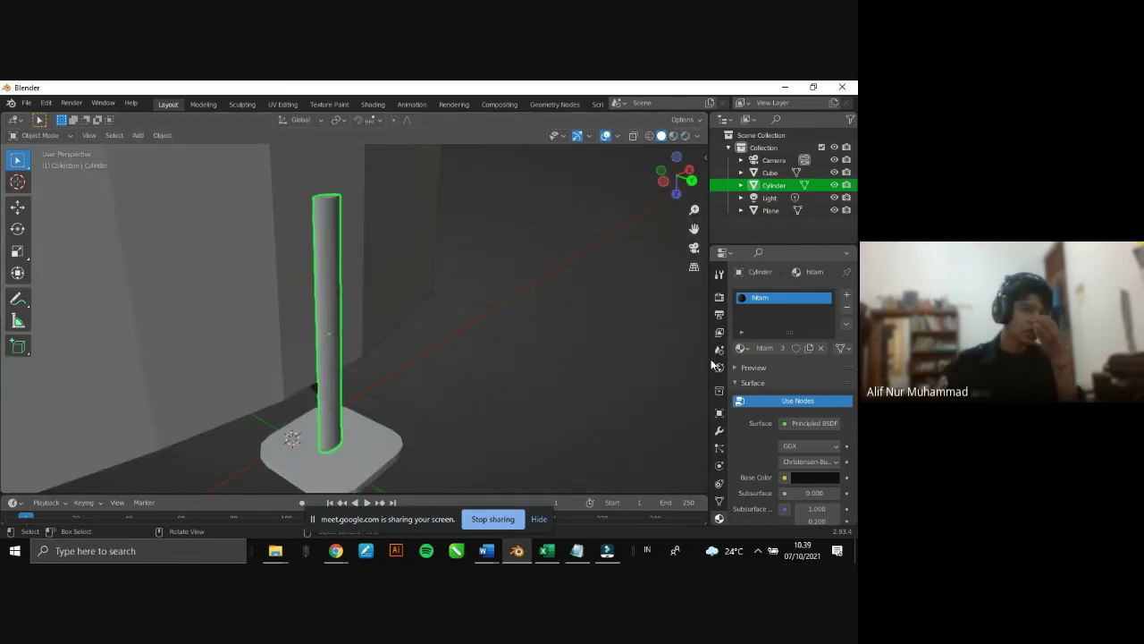
- Add a Subdivision Surface modifier at viewport level 2 to the pole
click(720, 433)
click(792, 294)
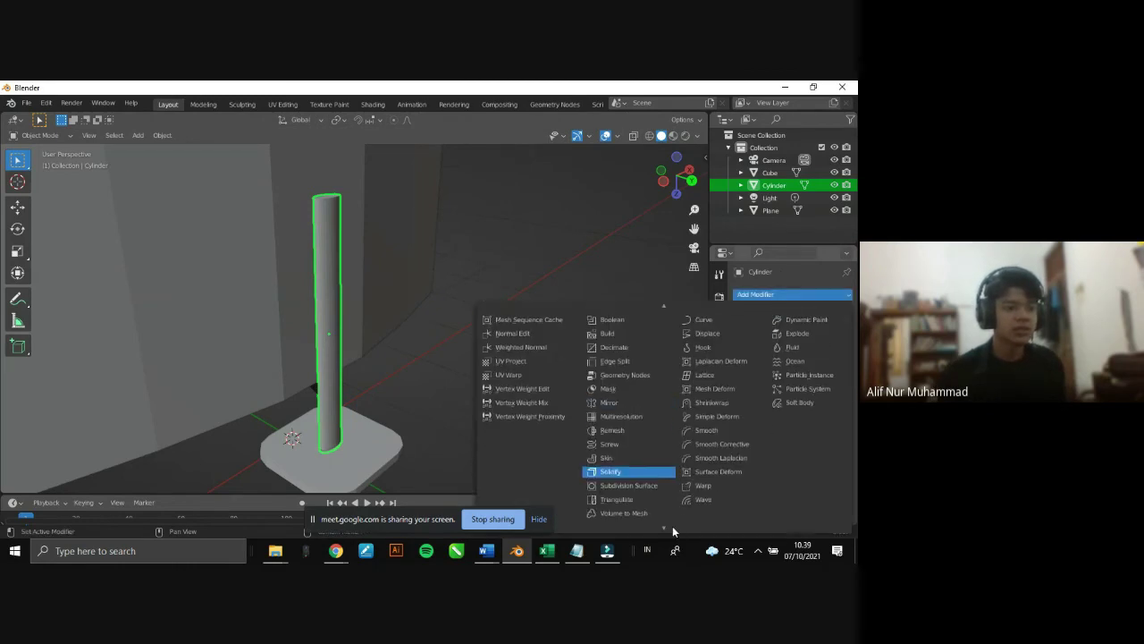
click(624, 466)
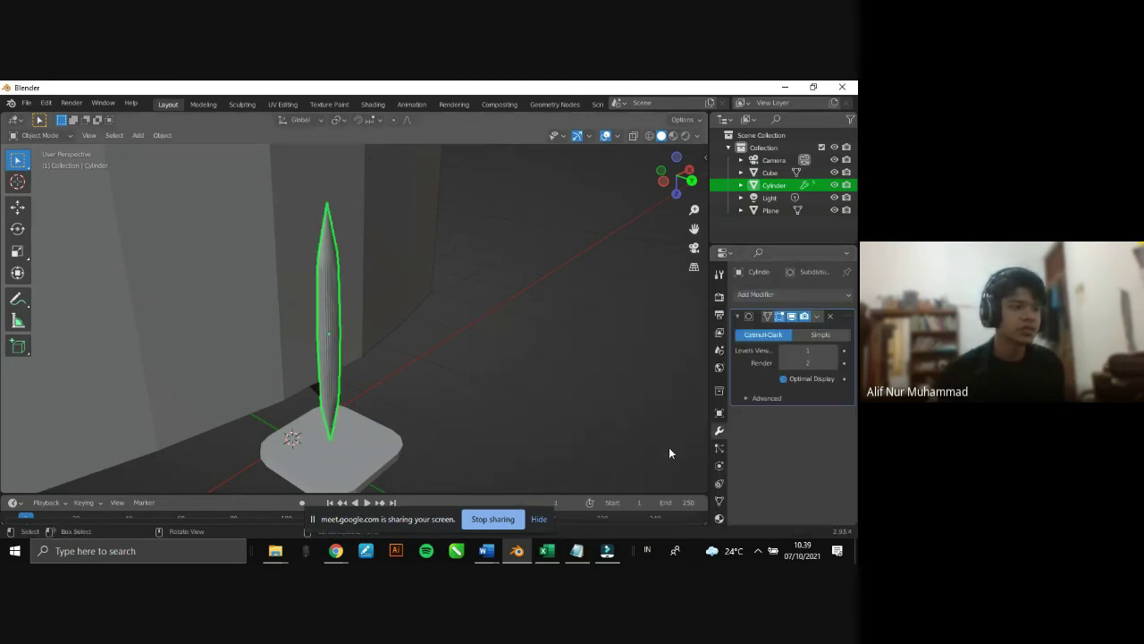
click(832, 352)
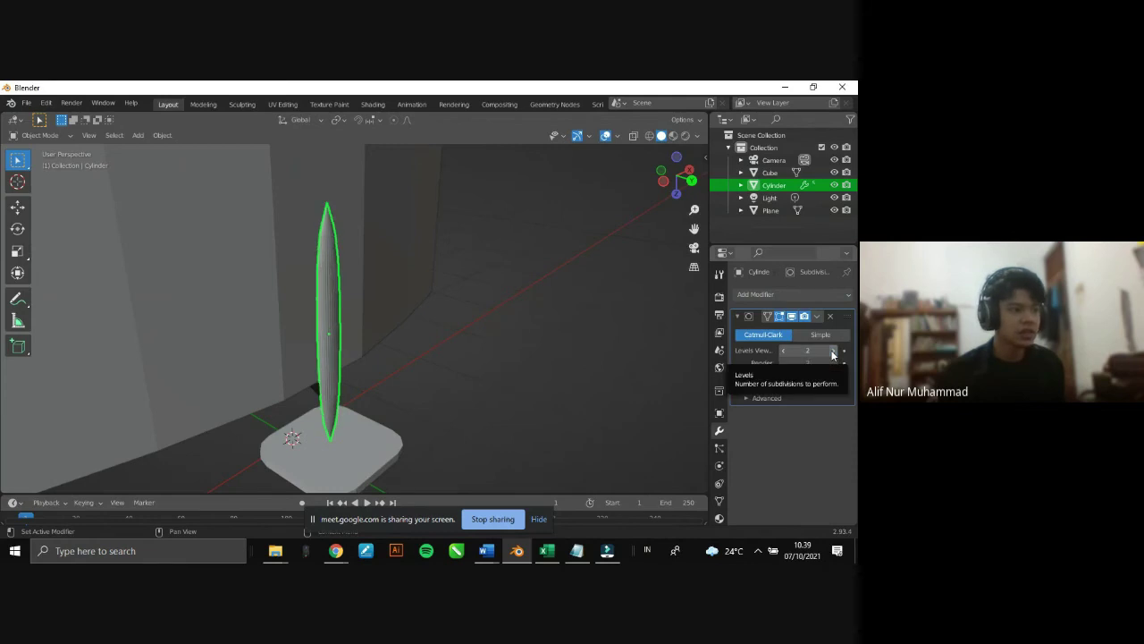
- Add edge loop cuts near the pole's top and bottom to keep it a rounded column
click(499, 391)
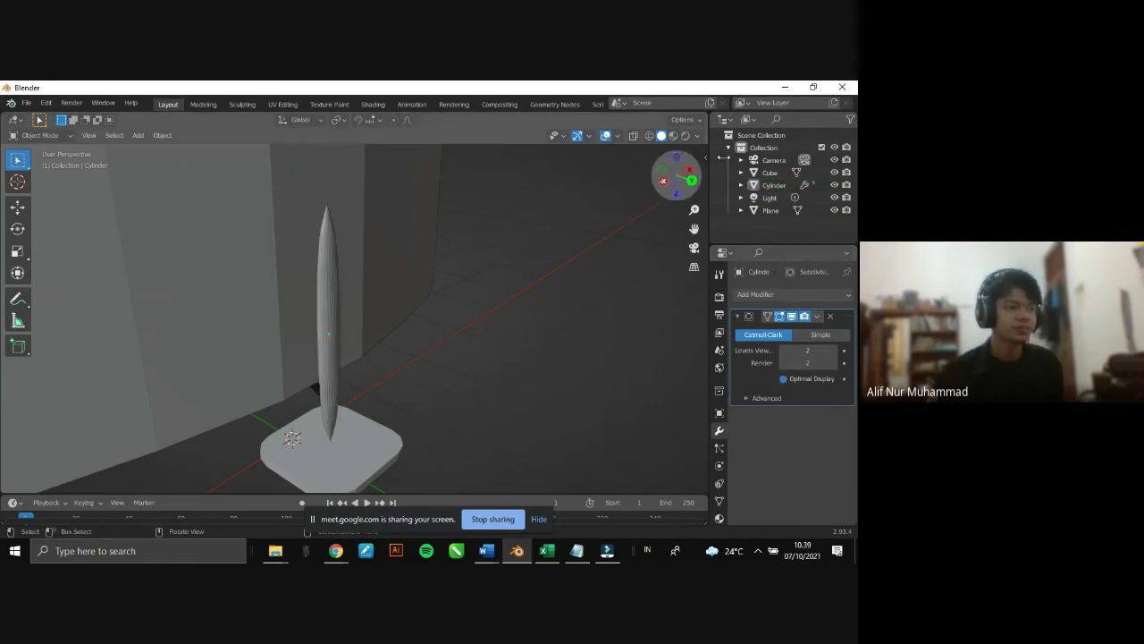
drag(663, 187, 614, 206)
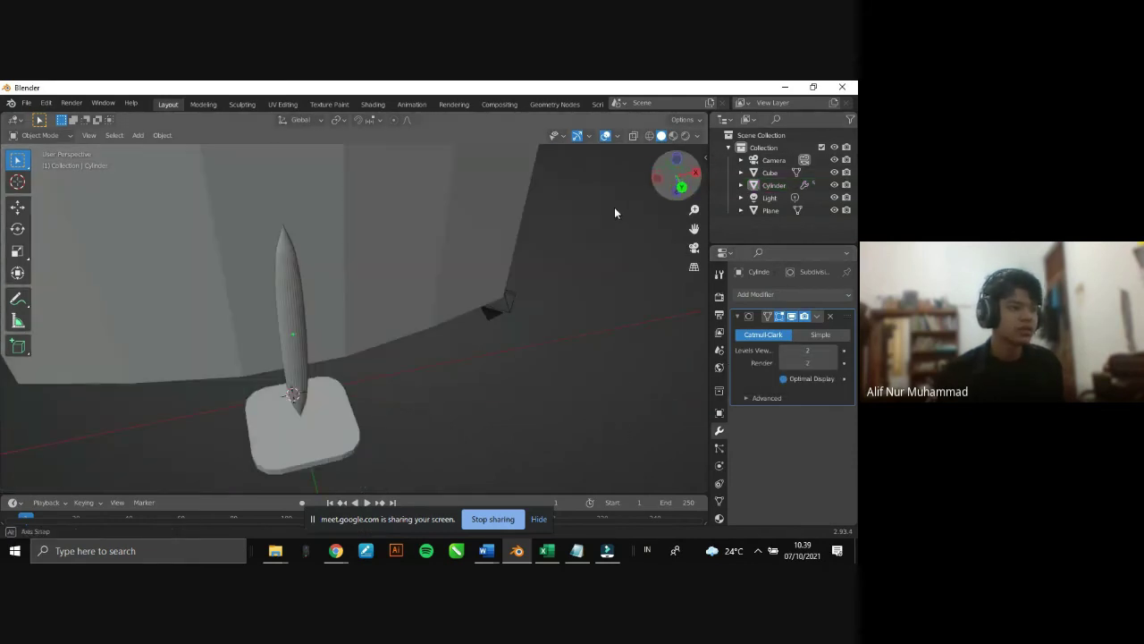
click(308, 373)
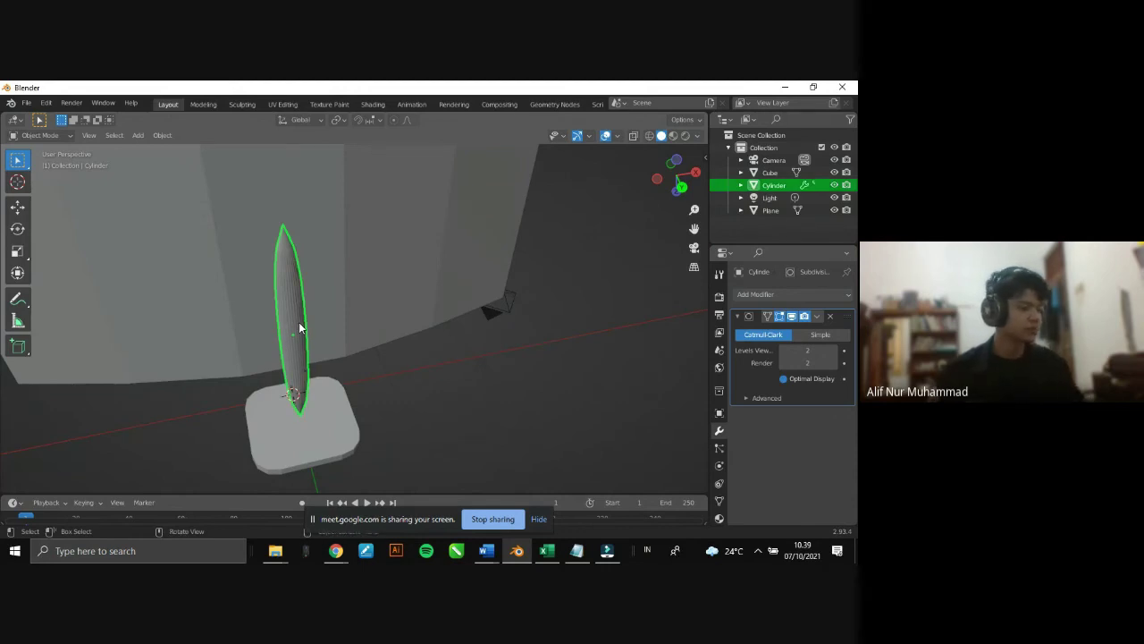
key(Tab)
key(ctrl+r)
click(299, 337)
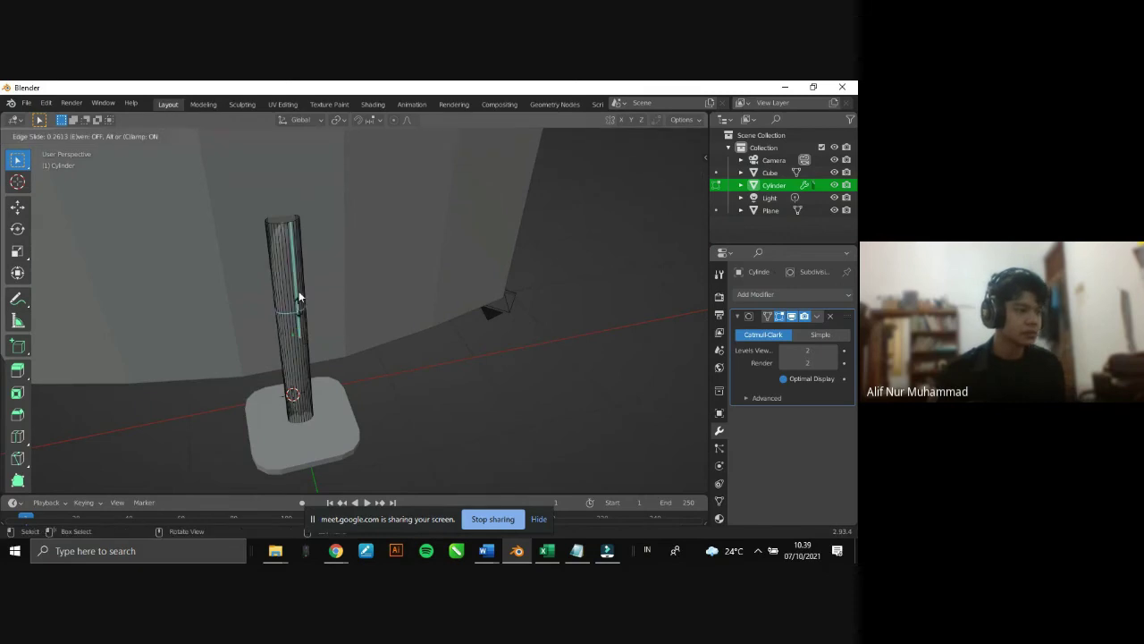
click(302, 256)
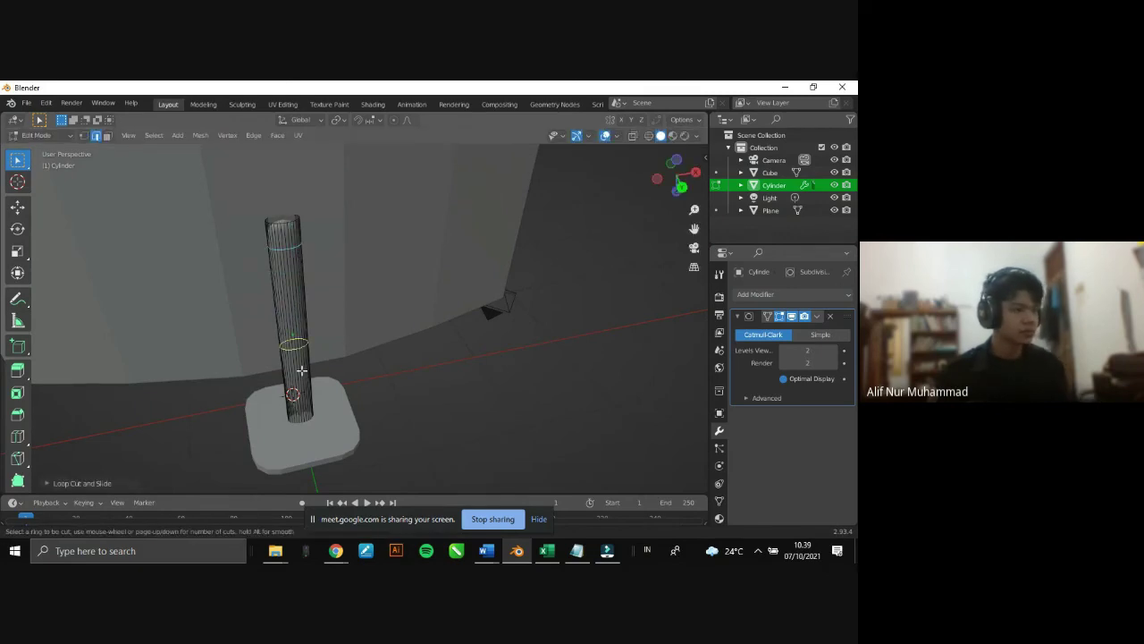
click(299, 359)
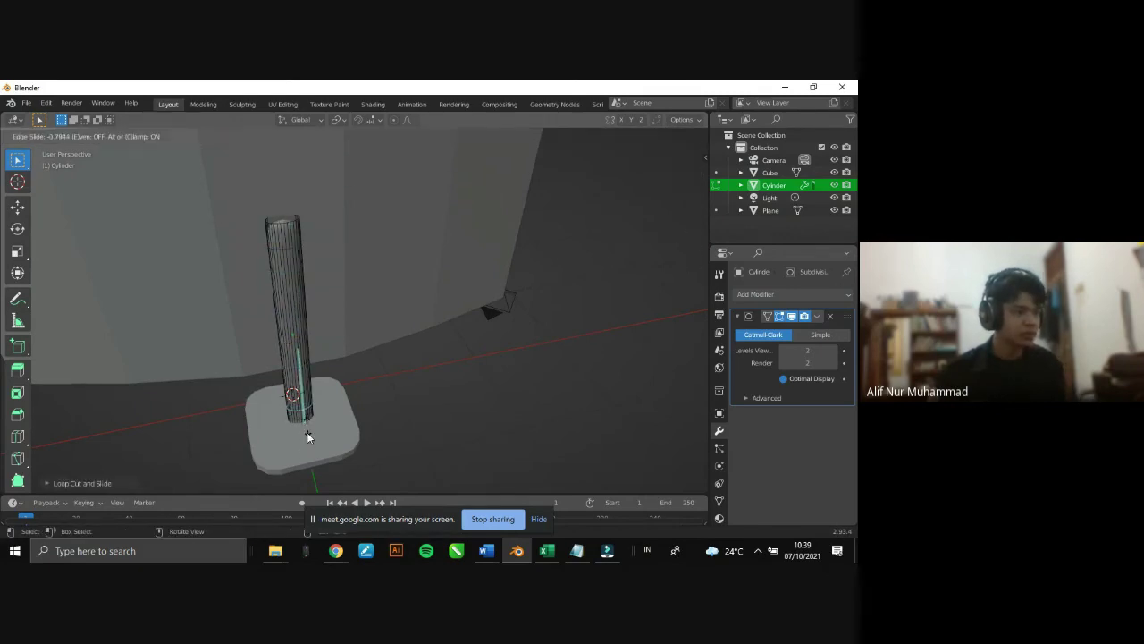
click(307, 436)
drag(666, 198, 524, 369)
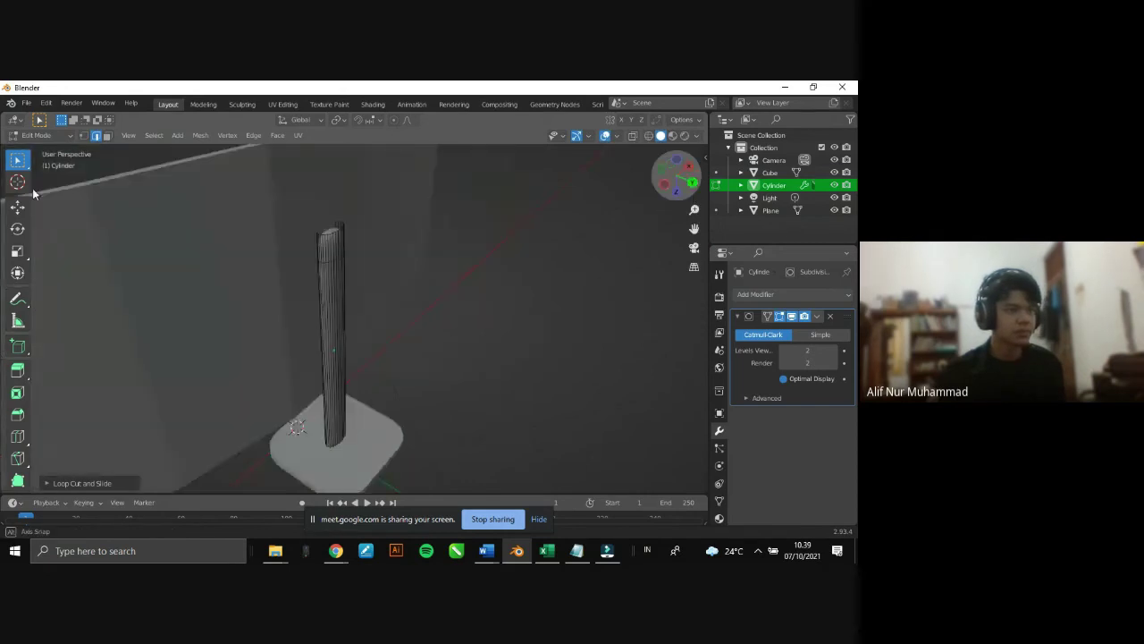
- Apply Shade Smooth to the monitor panel and the base plane
key(Tab)
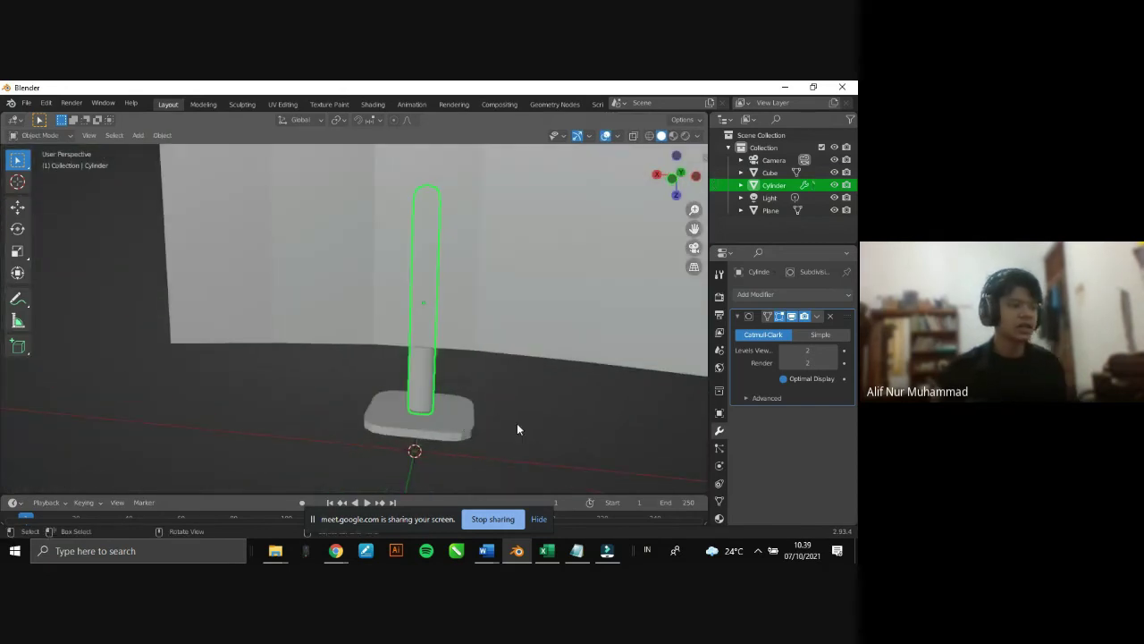
click(517, 422)
click(480, 294)
right_click(480, 295)
click(479, 302)
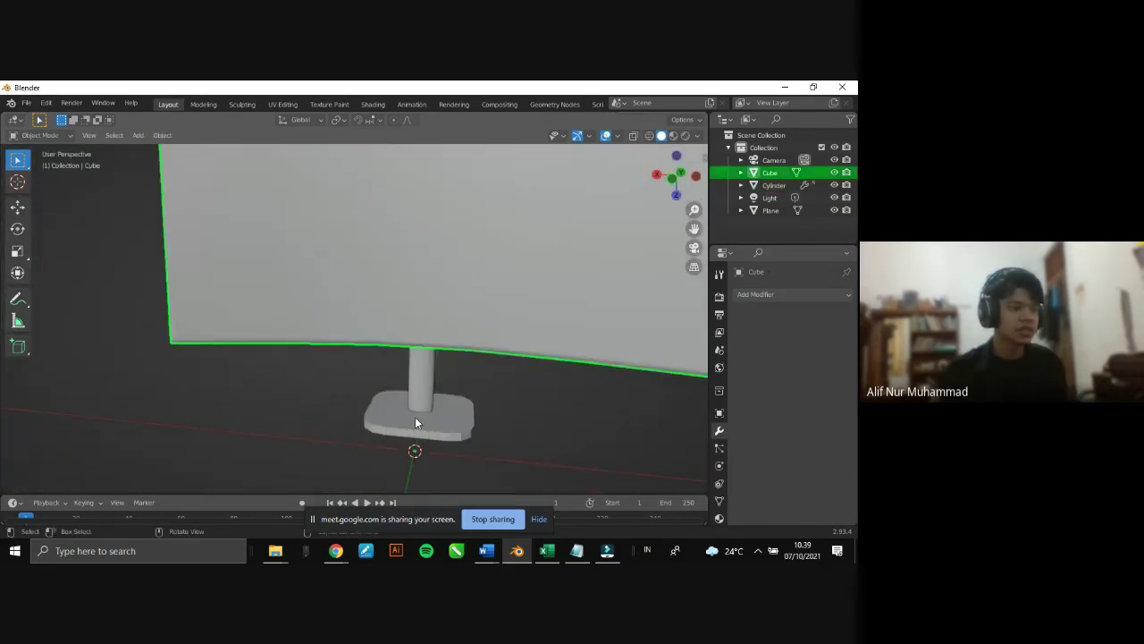
click(423, 425)
right_click(405, 314)
click(403, 309)
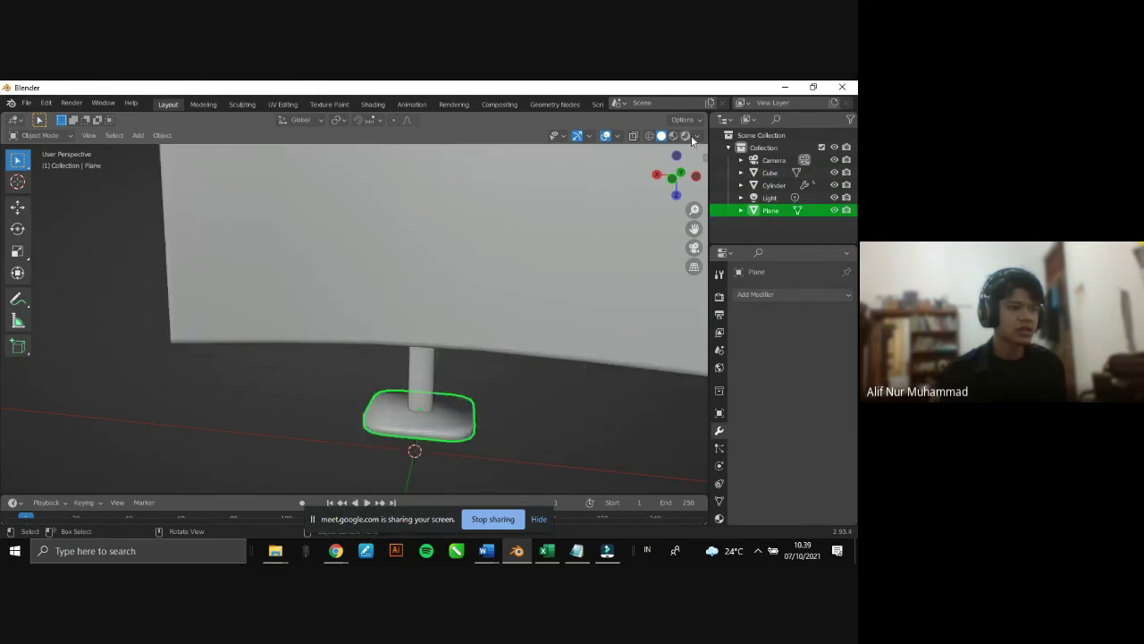
- Switch to Rendered shading and open the monitor panel in face-select Edit Mode
click(684, 135)
scroll(434, 342, down, 5)
scroll(483, 380, up, 2)
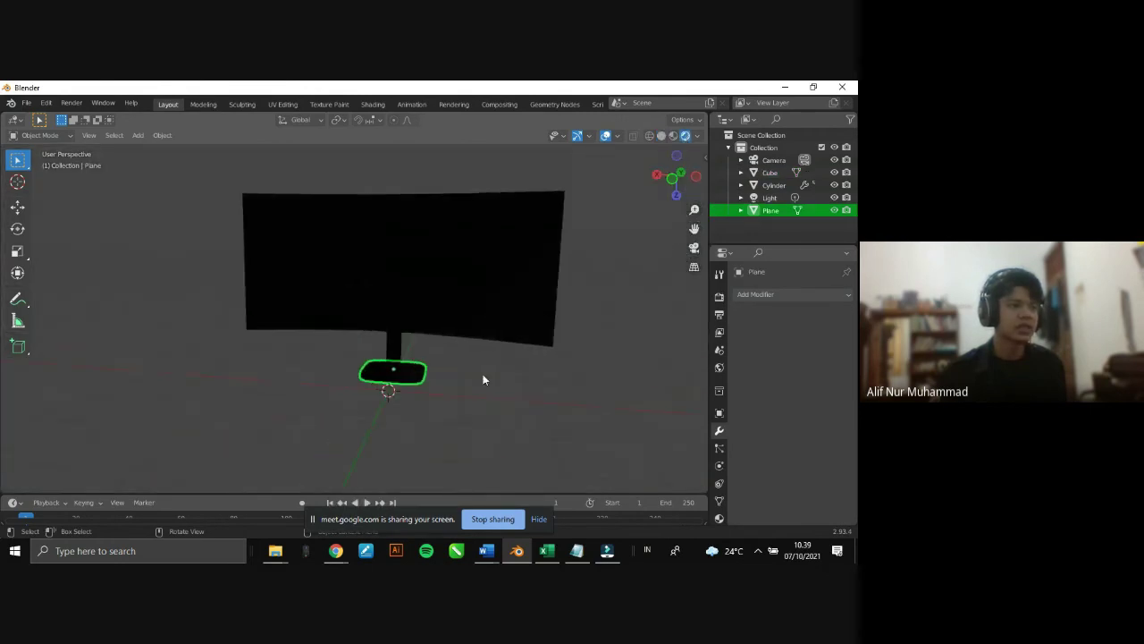
click(477, 383)
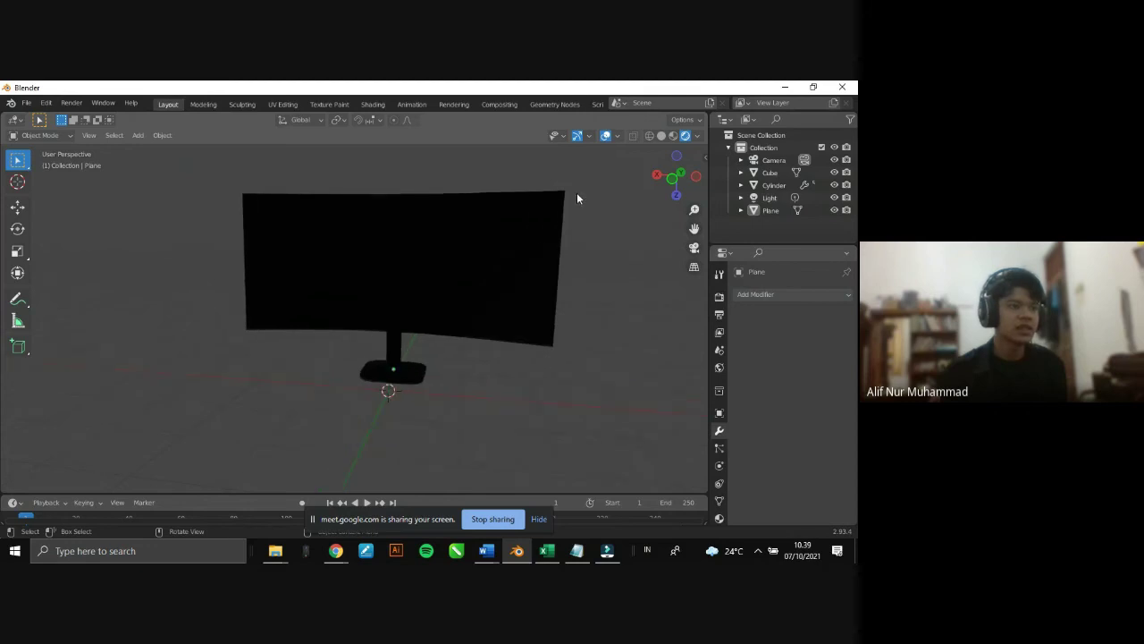
click(304, 295)
key(Tab)
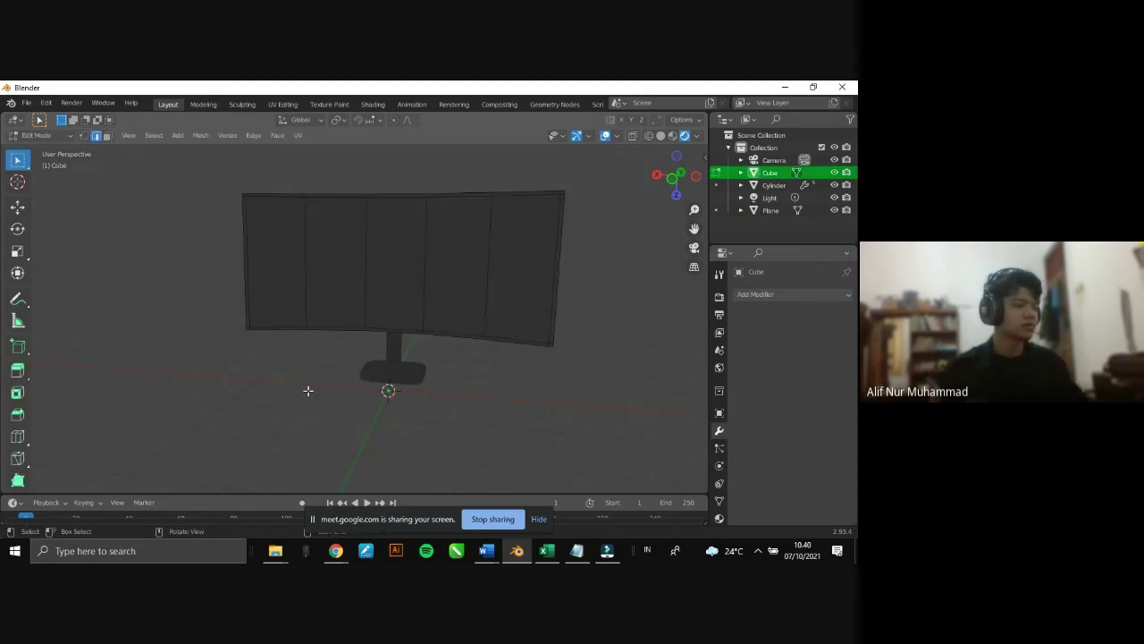
key(3)
- Select all five front screen faces of the curved monitor
click(280, 297)
shift+click(402, 296)
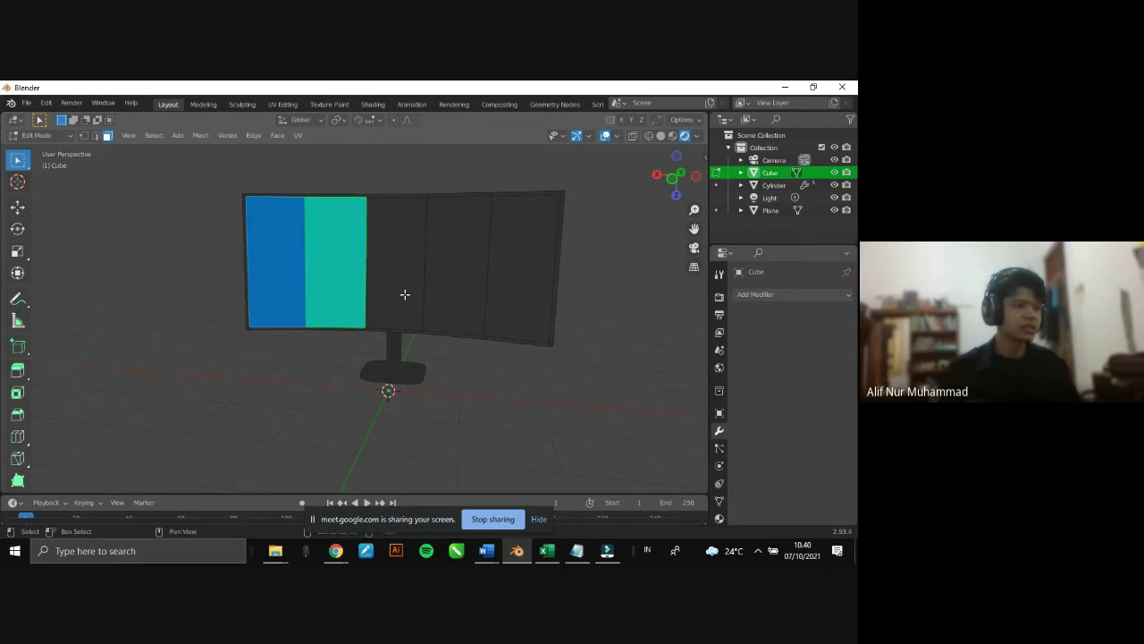
shift+click(447, 293)
shift+click(502, 311)
shift+click(536, 299)
middle_drag(536, 300, 445, 357)
scroll(453, 272, up, 2)
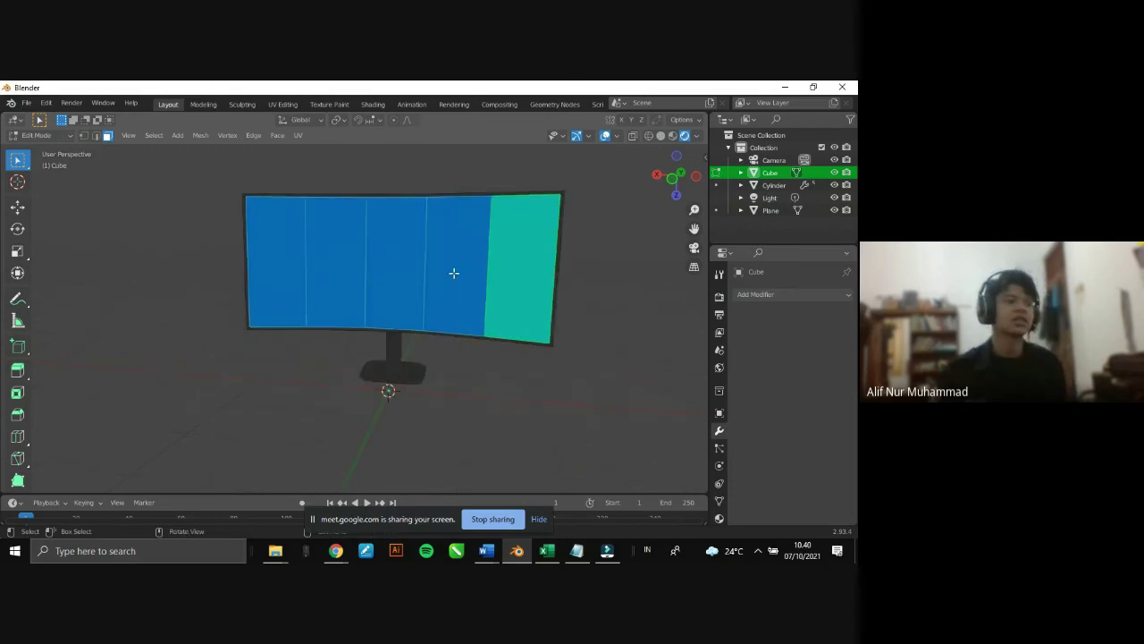
drag(673, 186, 700, 200)
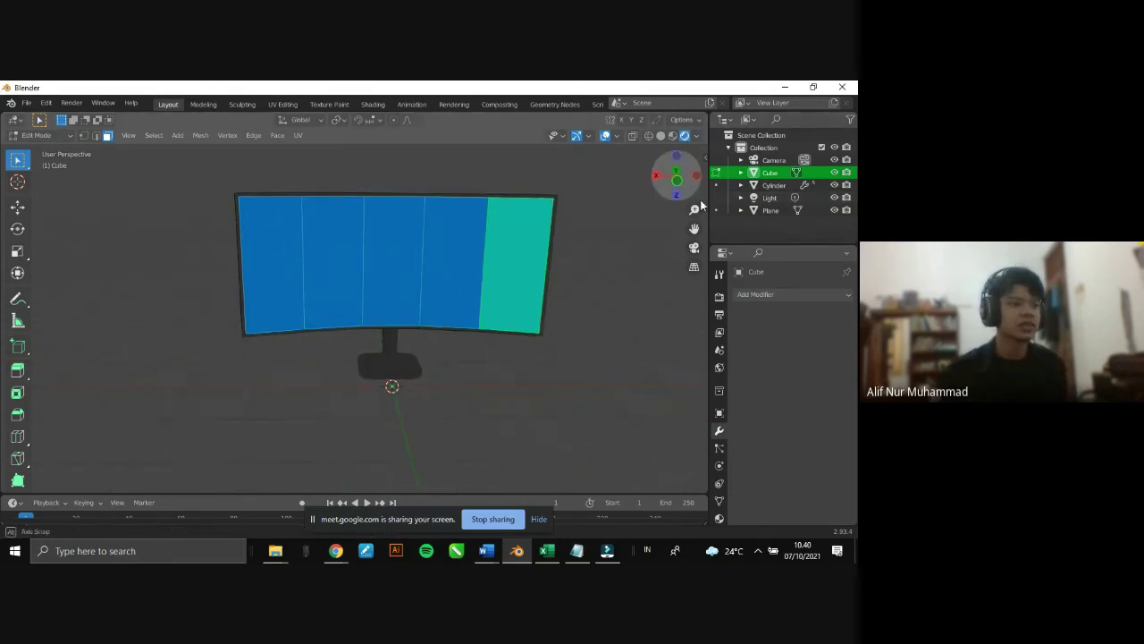
- Switch to the node-based Shading layout and frame the curved monitor face-on
click(377, 103)
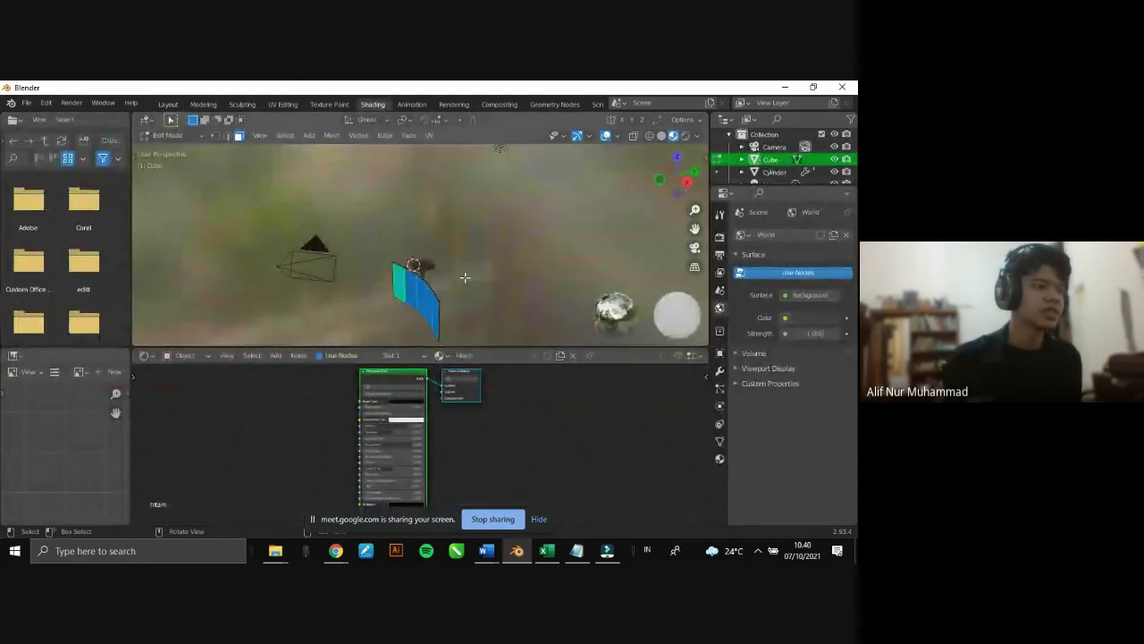
mouse_move(675, 192)
mouse_down()
mouse_move(562, 240)
mouse_move(308, 208)
mouse_up()
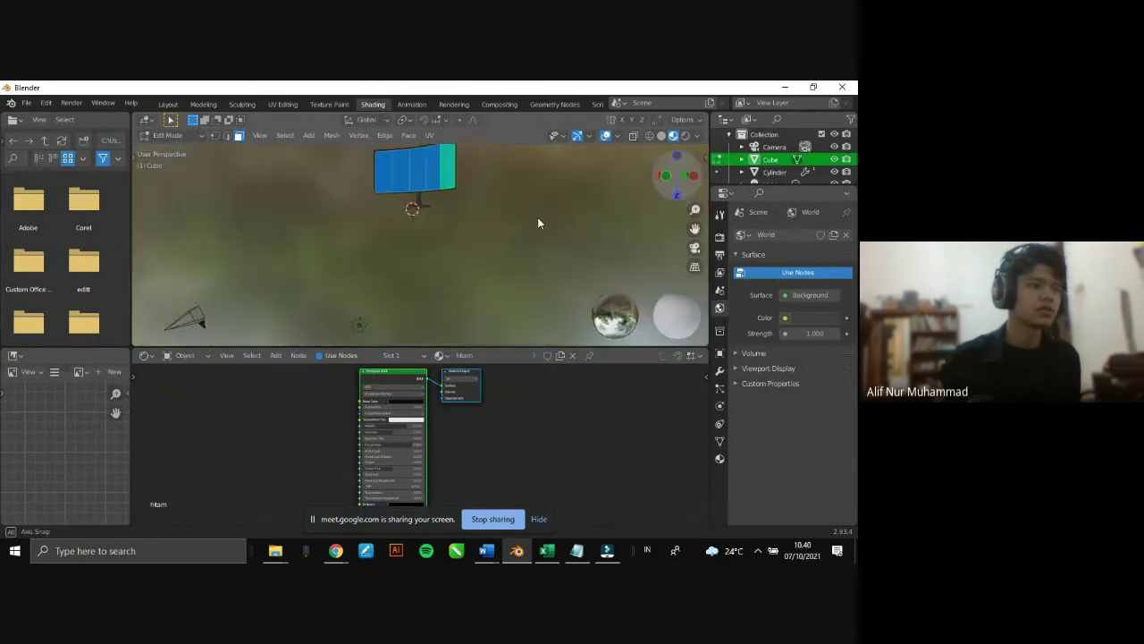
drag(307, 208, 470, 235)
scroll(329, 336, up, 2)
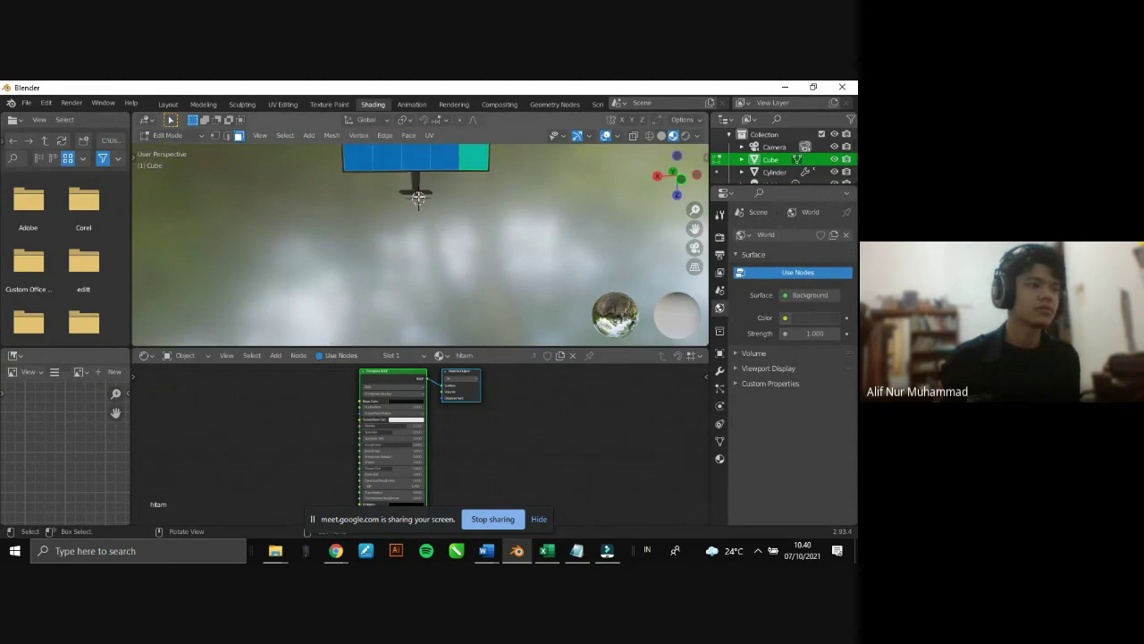
drag(673, 183, 671, 187)
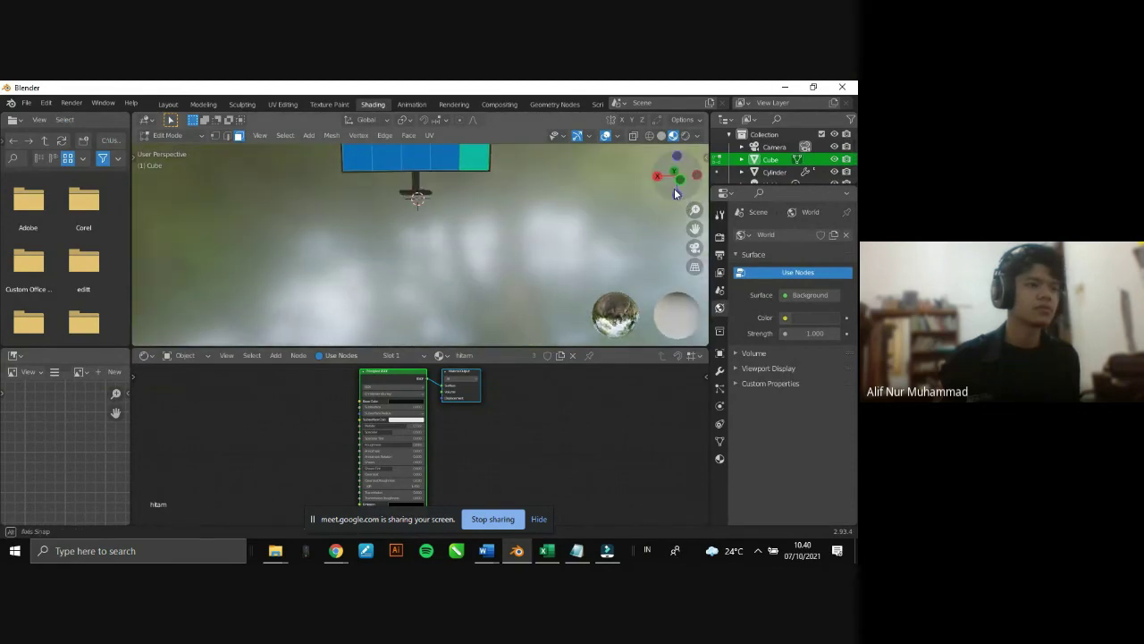
drag(696, 231, 695, 269)
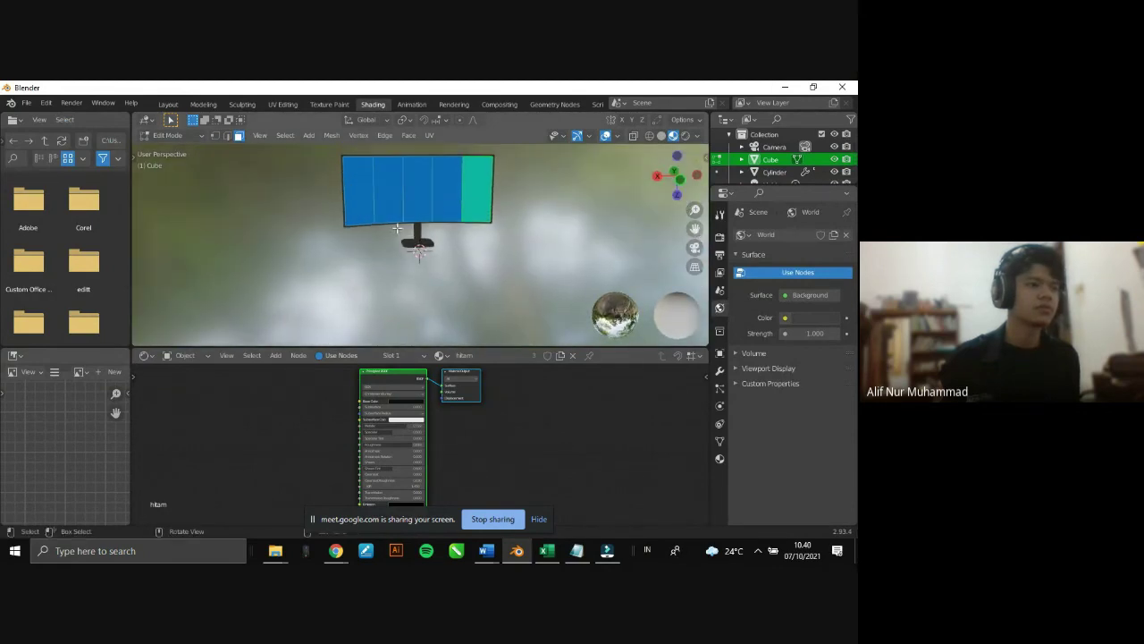
scroll(422, 159, up, 1)
drag(694, 229, 696, 271)
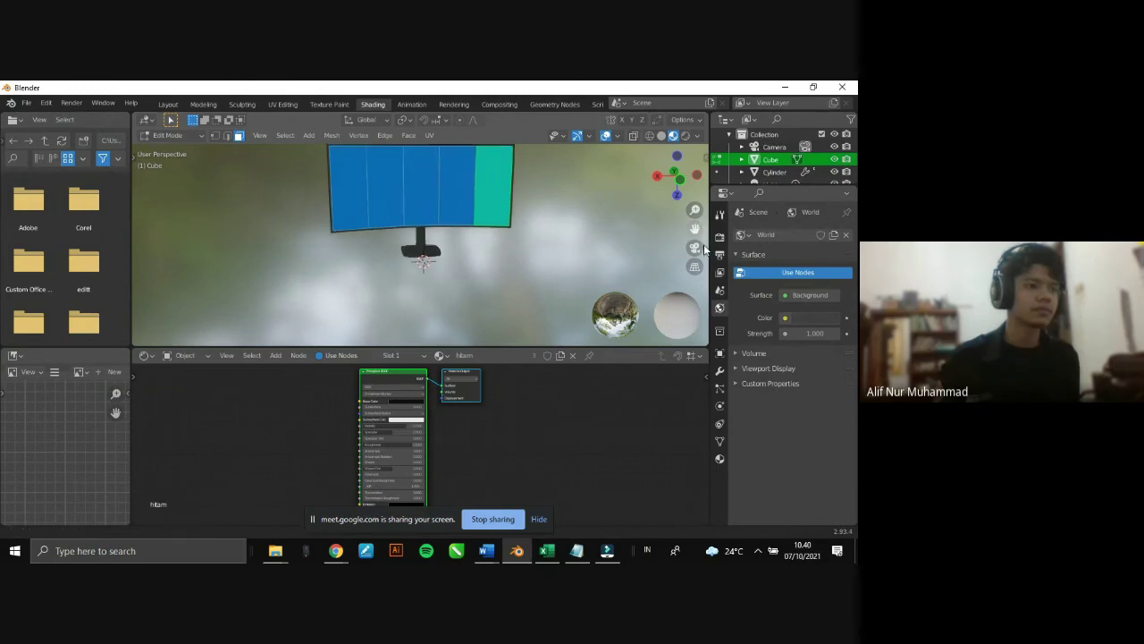
scroll(418, 250, up, 1)
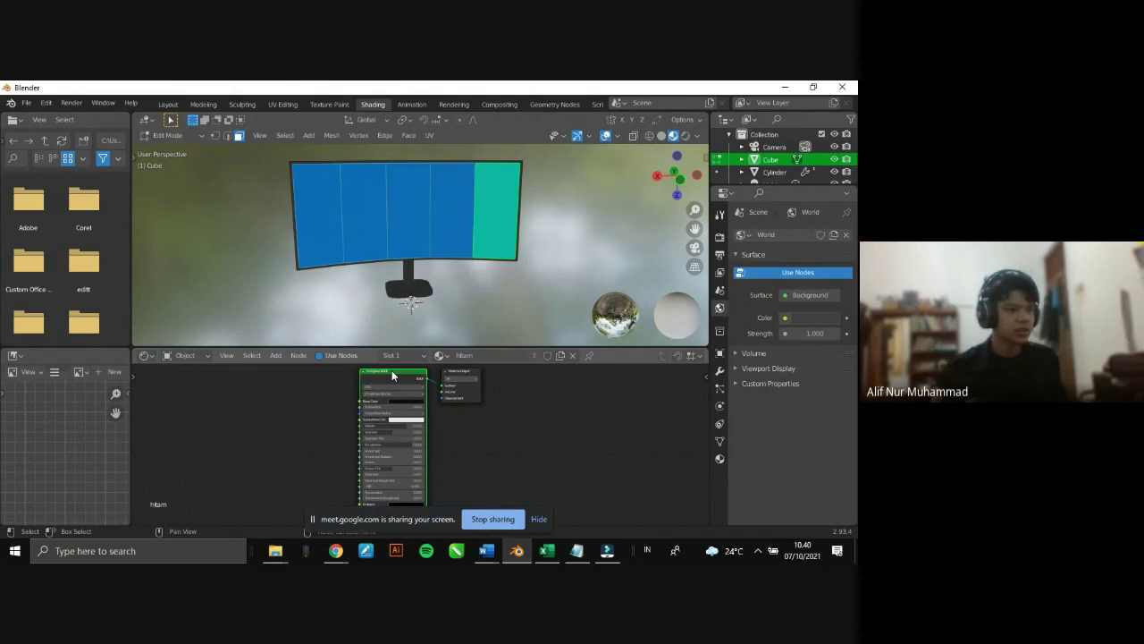
- Add a second material slot and assign the selected screen faces to it
click(395, 356)
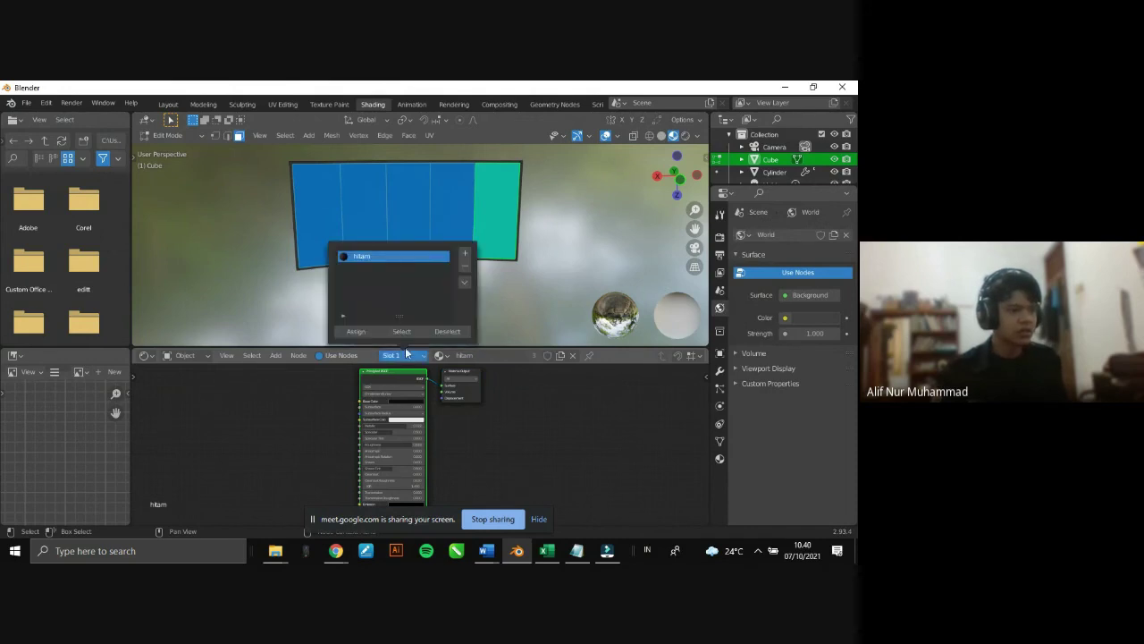
click(465, 253)
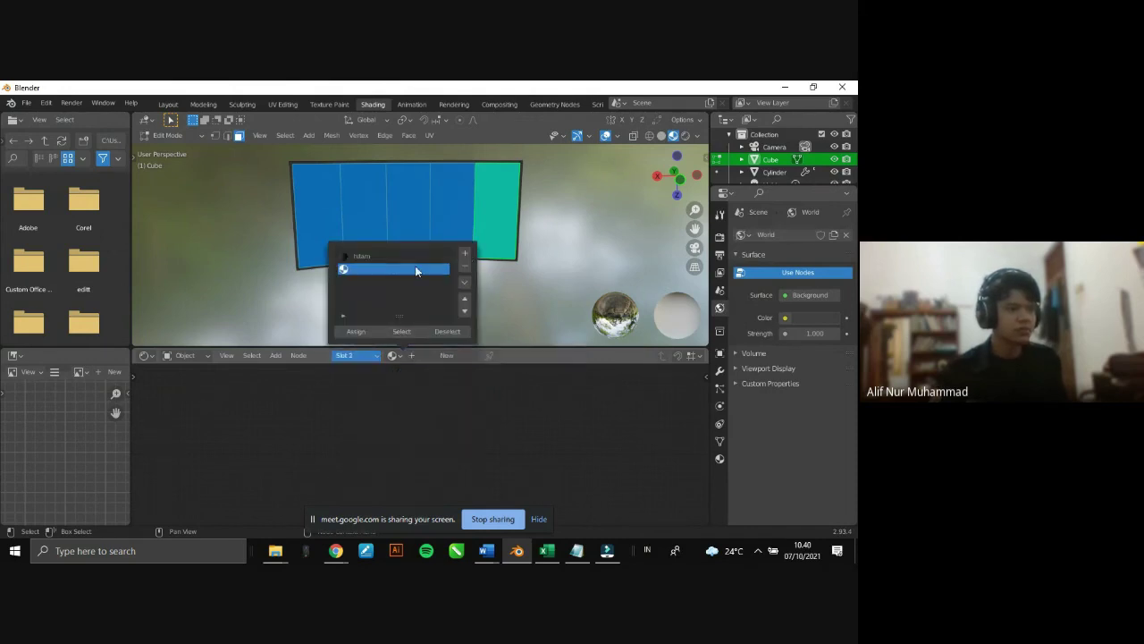
click(355, 331)
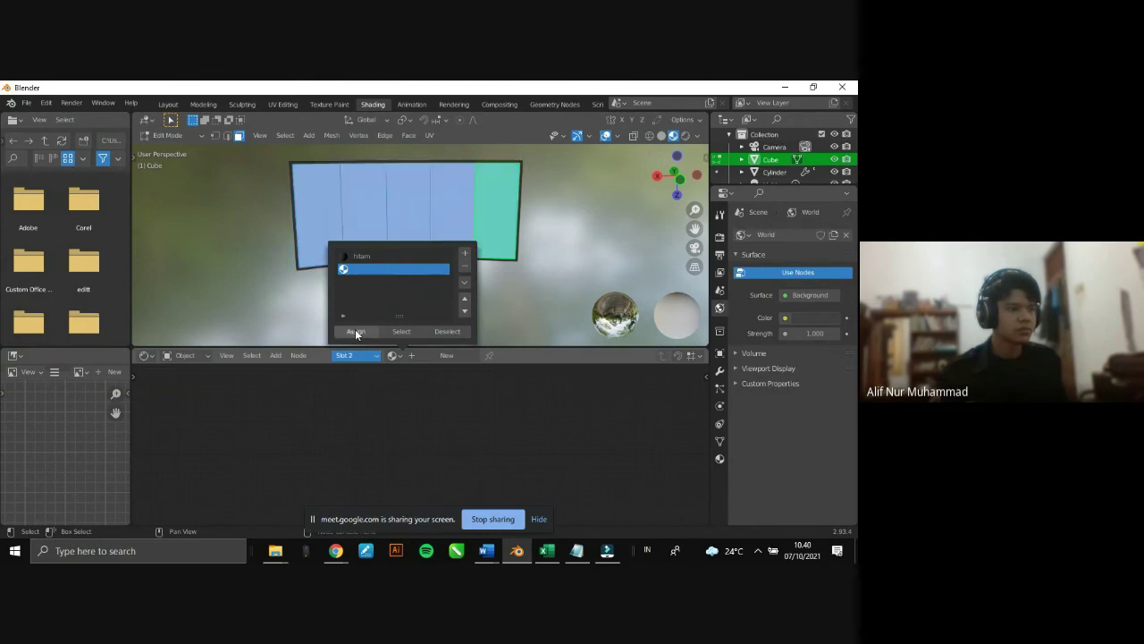
- Create a new material named 'layar' and delete its Principled BSDF node
click(437, 358)
double_click(464, 357)
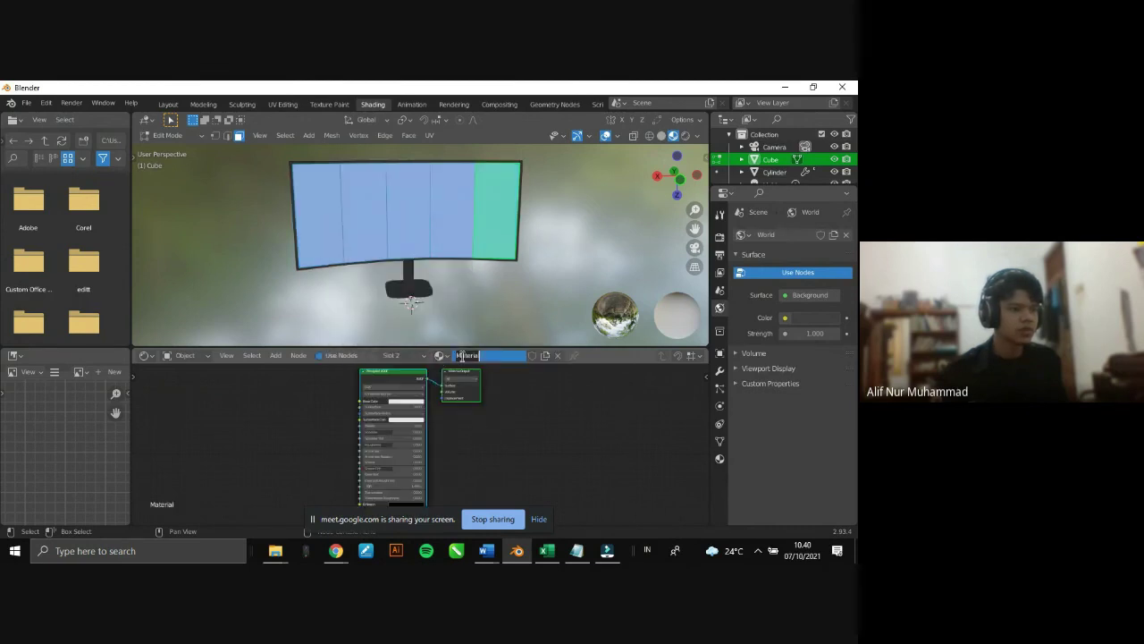
text(layar)
key(Return)
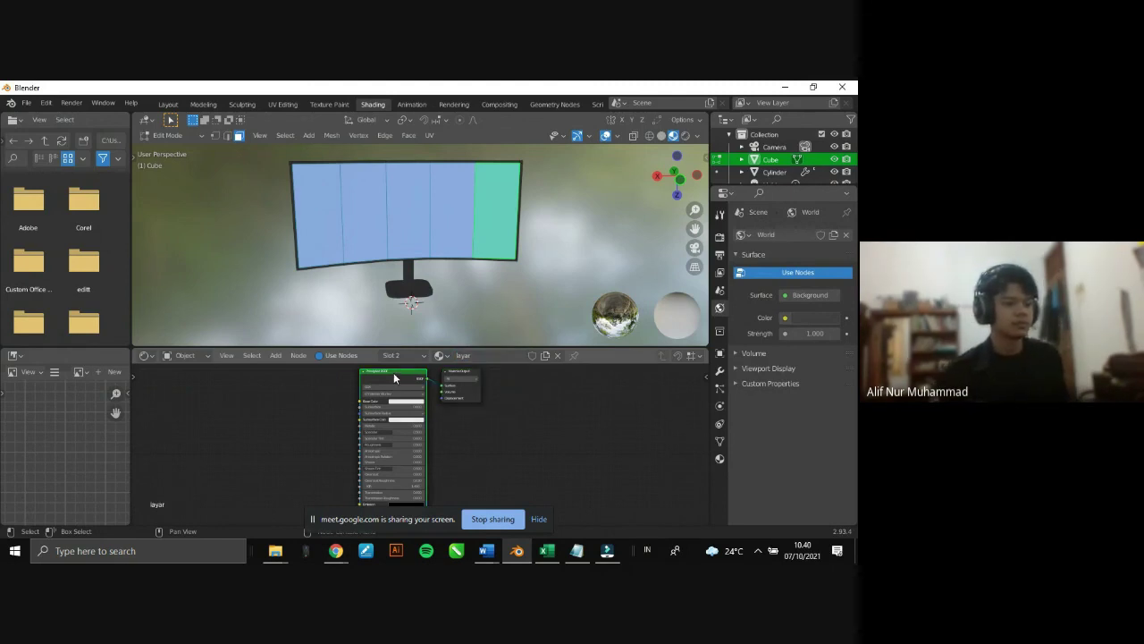
key(Delete)
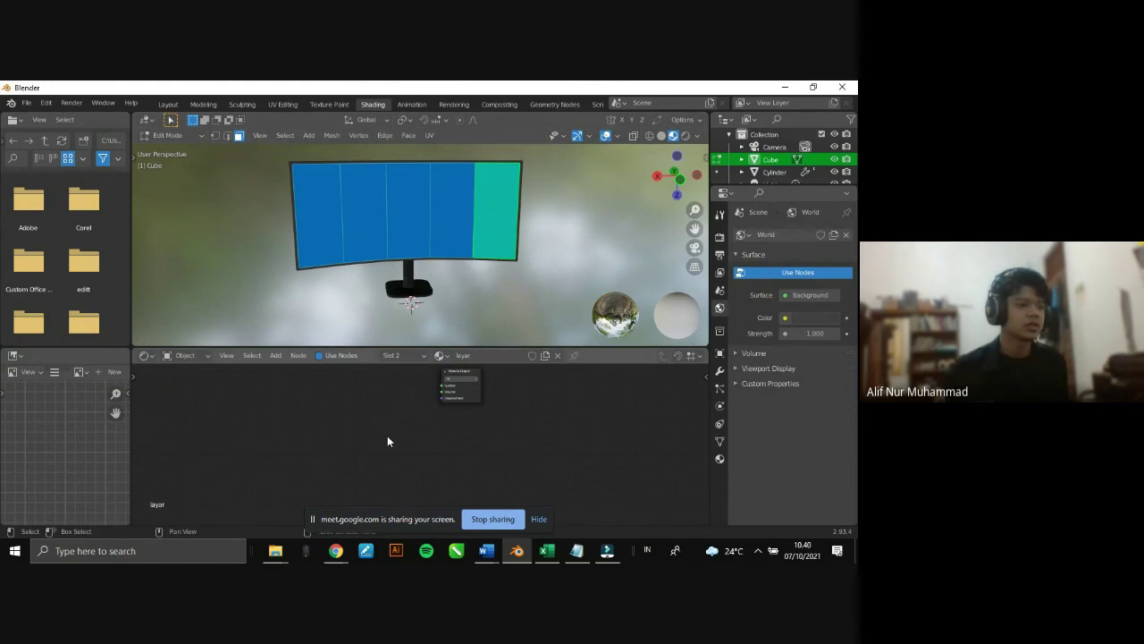
- Add a Glass BSDF node to the layar material, deleting a mistakenly added Glossy BSDF
key(shift+a)
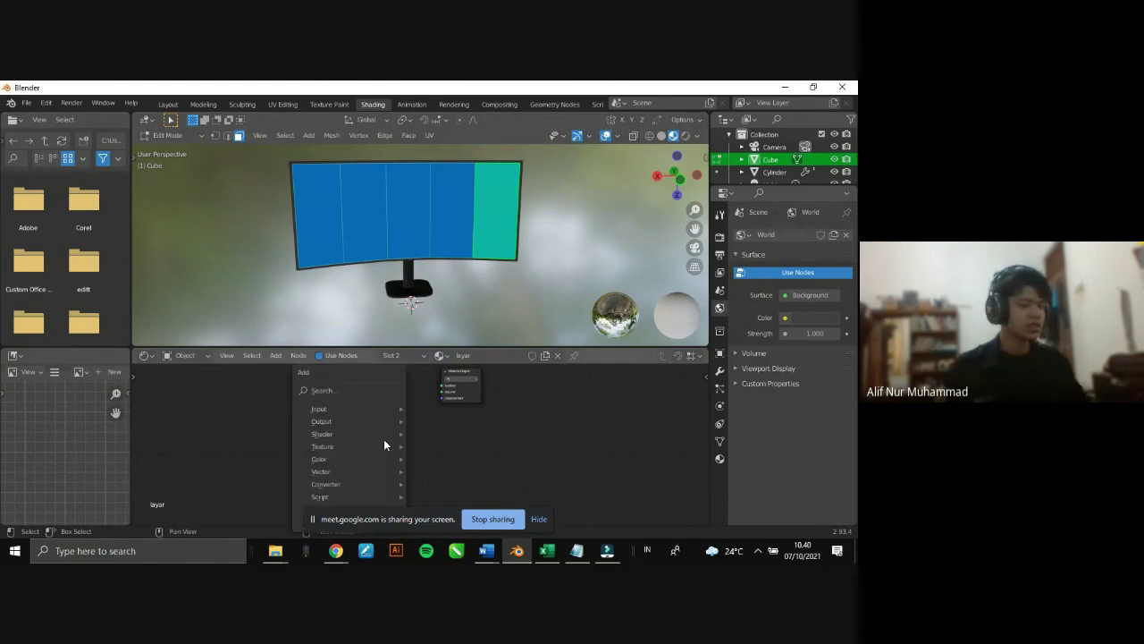
click(345, 389)
text(g)
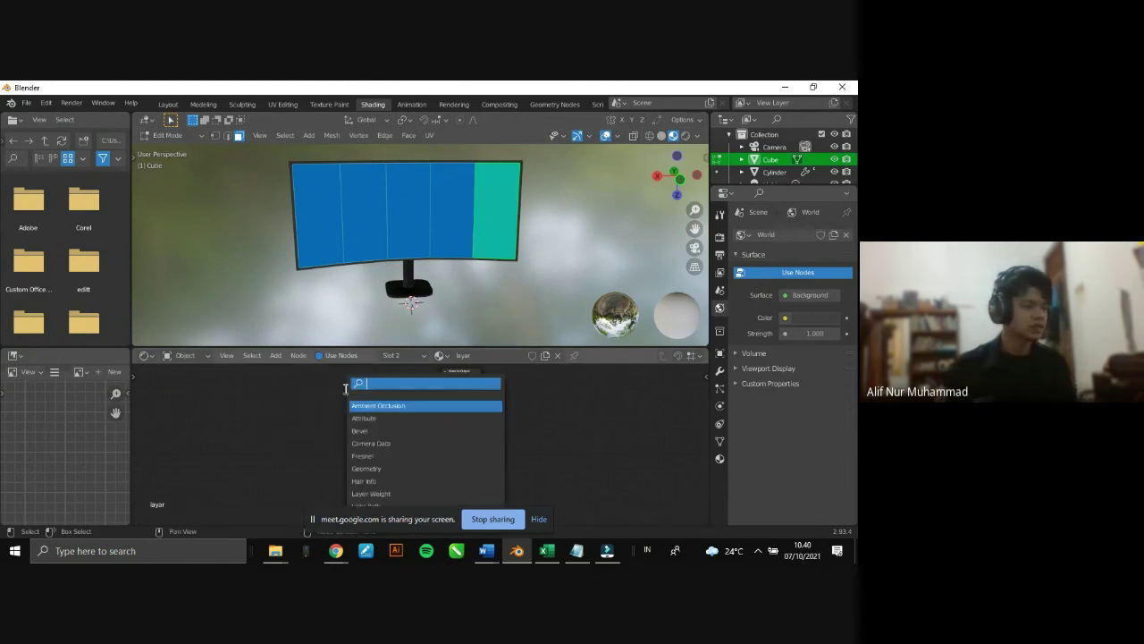
click(377, 417)
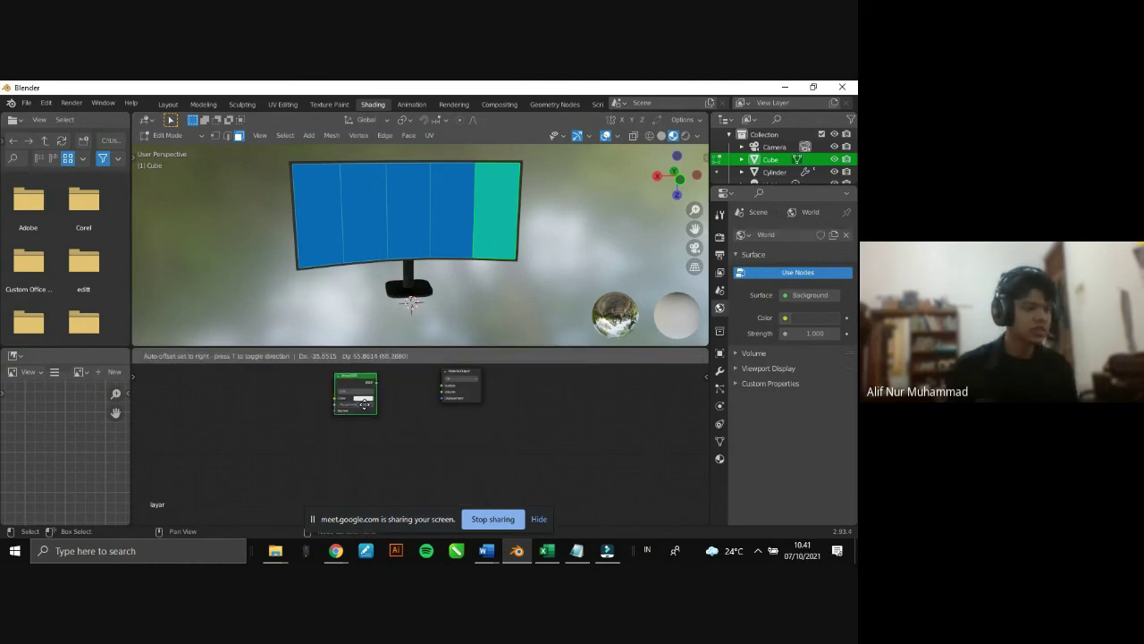
click(359, 418)
key(x)
key(shift+a)
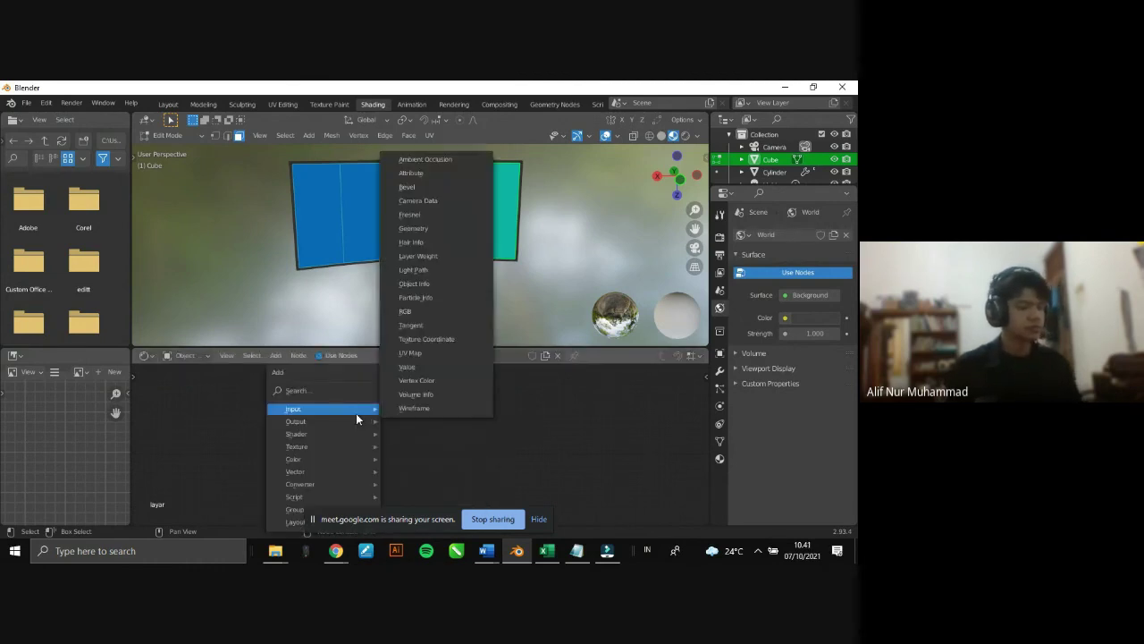
click(340, 393)
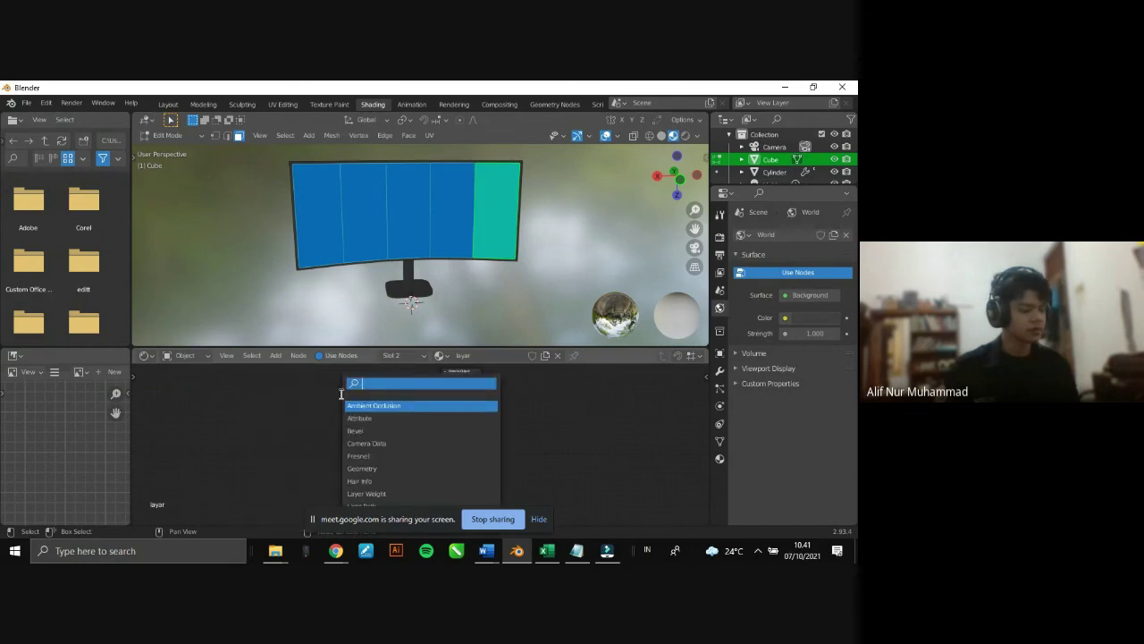
text(g)
click(360, 406)
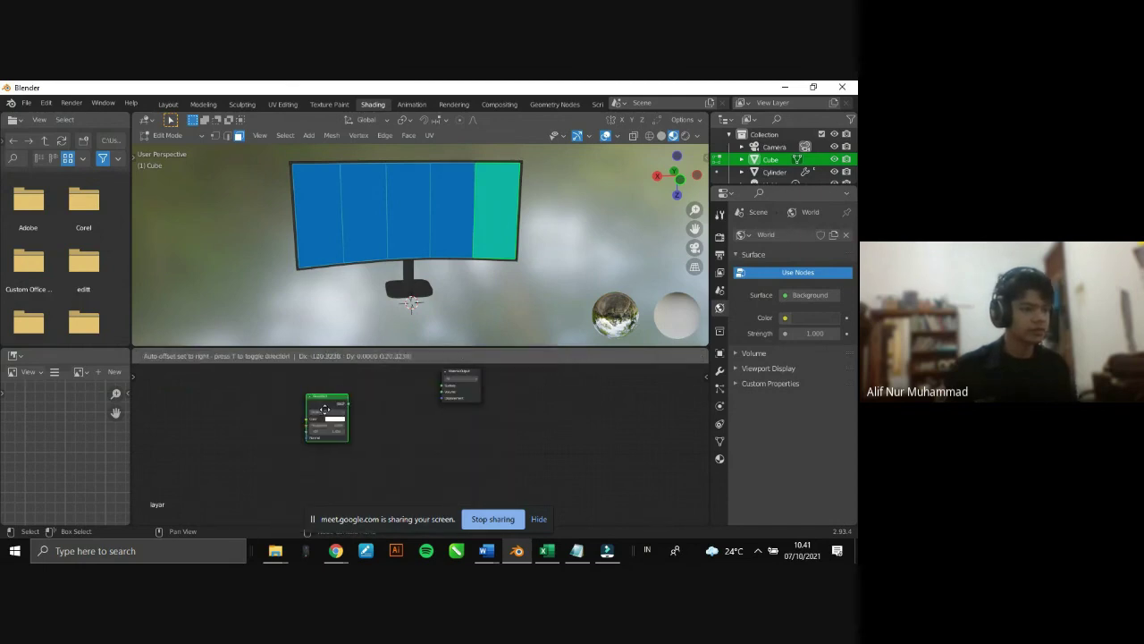
click(356, 434)
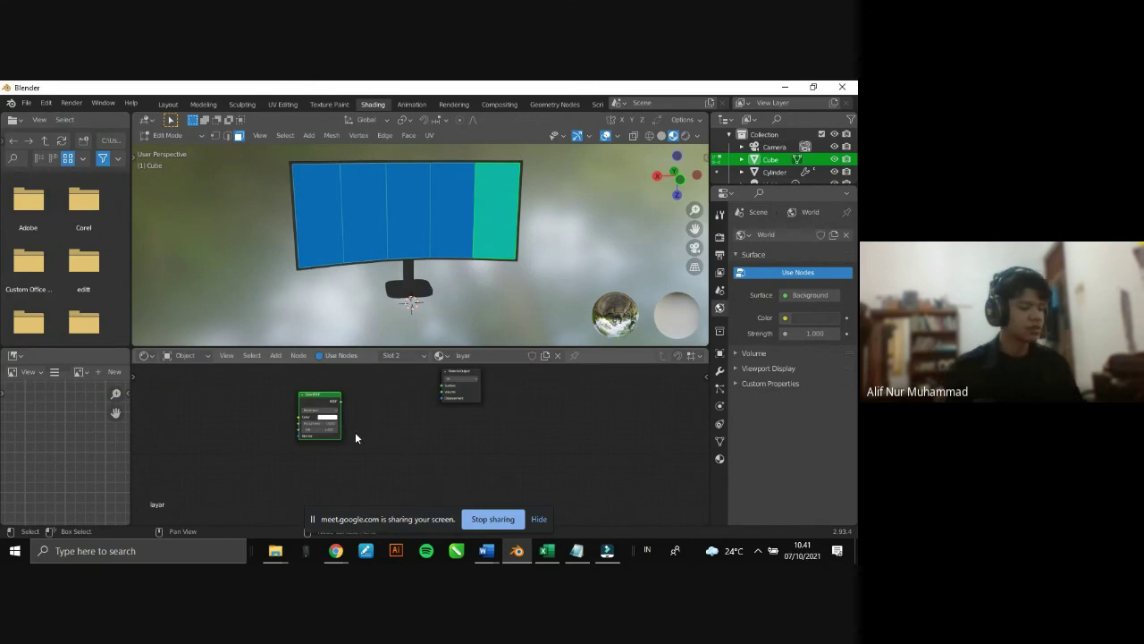
- Add an Image Texture node below the Glass BSDF, then start searching for a Mix Shader
key(shift+a)
click(340, 393)
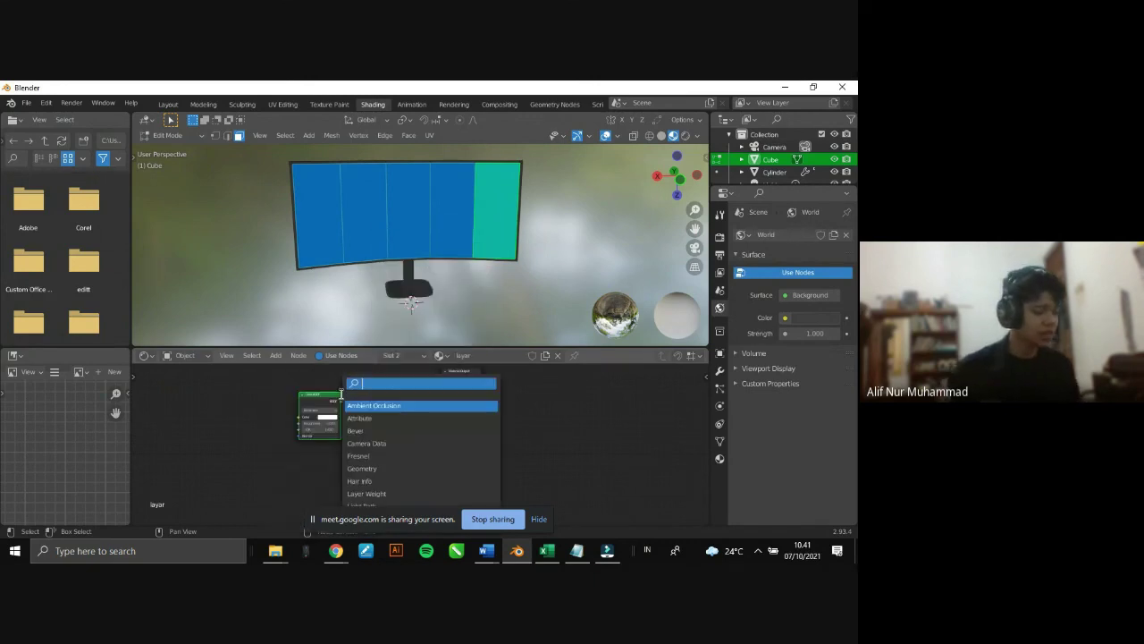
text(ima)
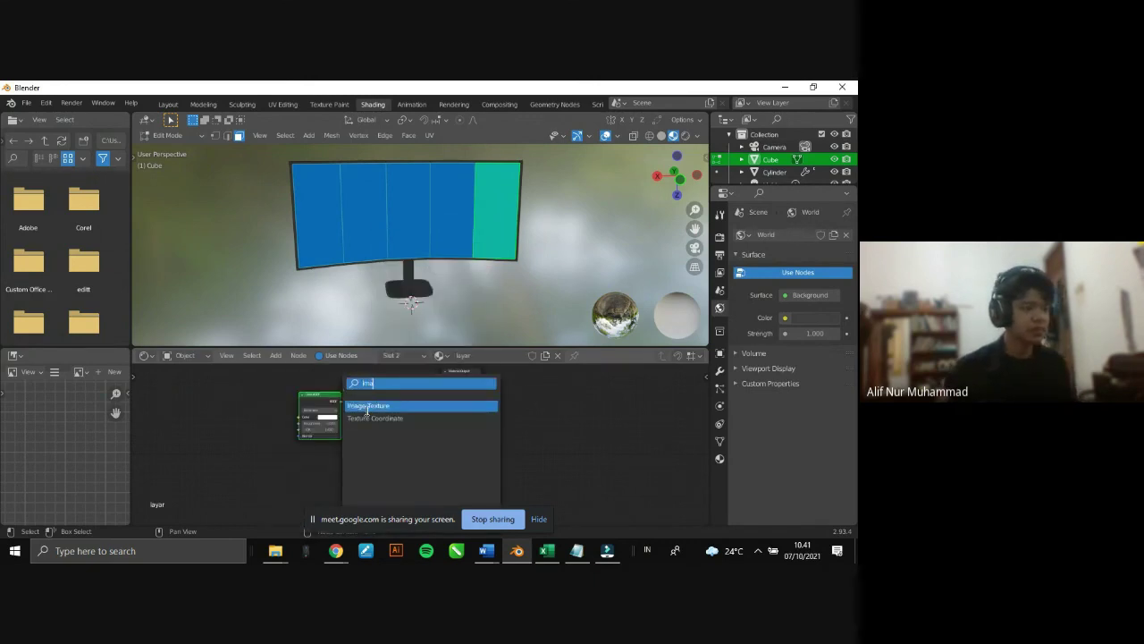
click(362, 412)
click(329, 458)
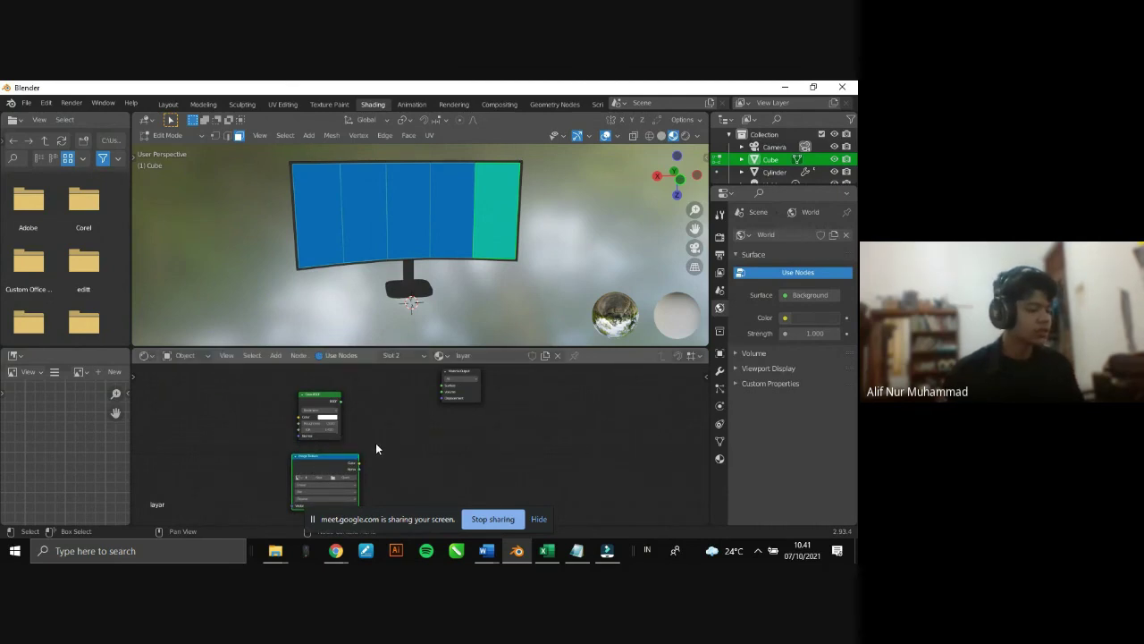
key(shift+a)
click(335, 390)
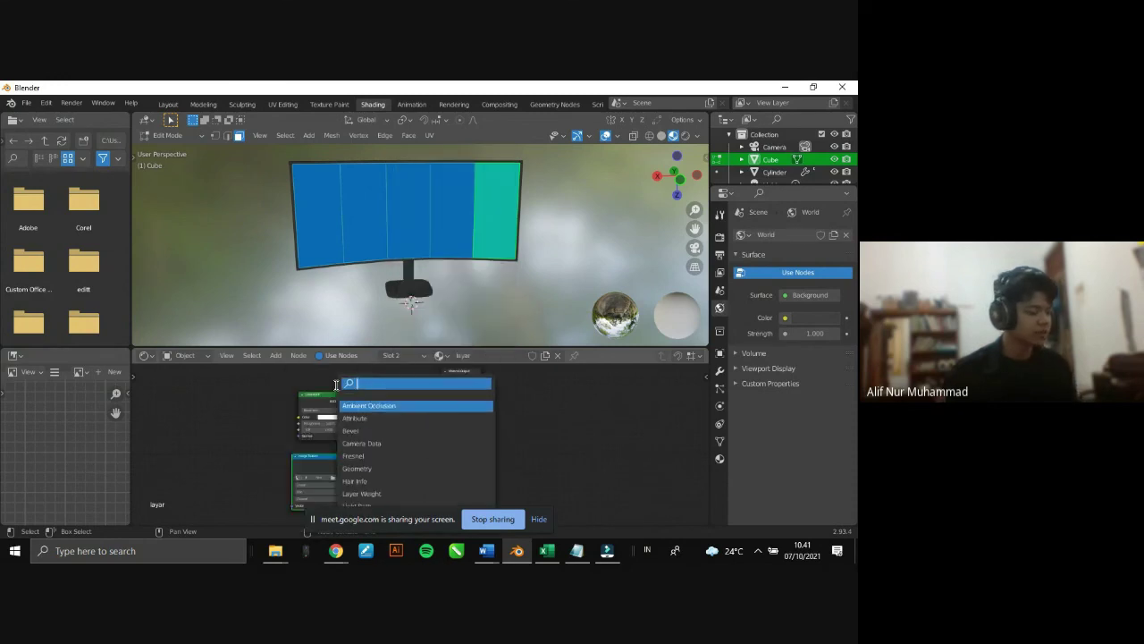
- Place a Mix Shader beside the Glass BSDF and wire the Glass BSDF into it
text(mix)
click(377, 418)
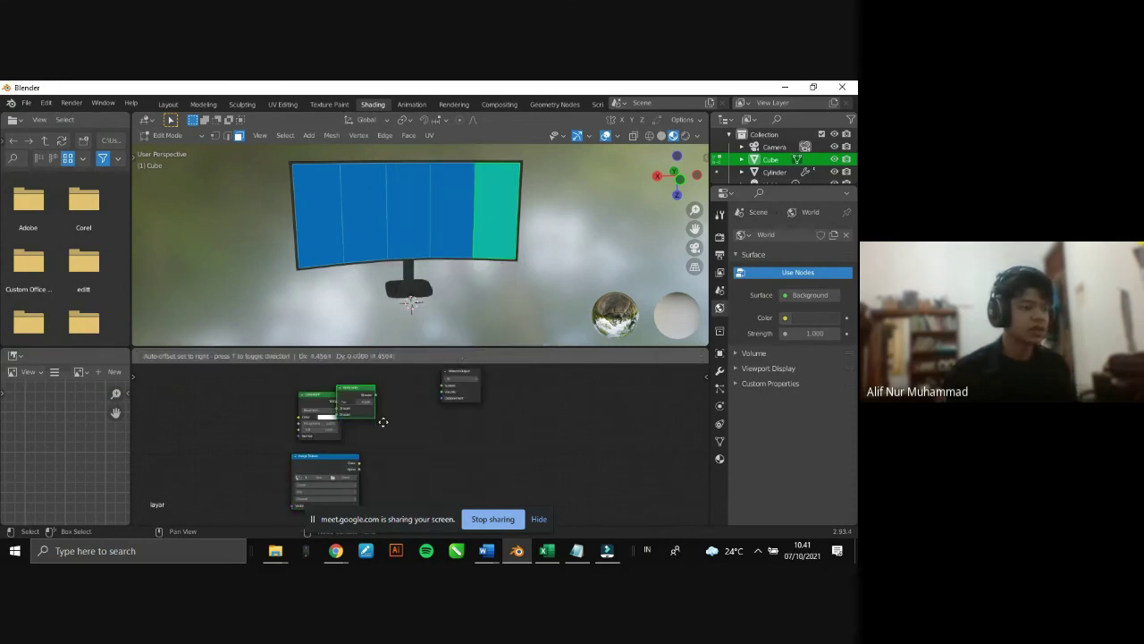
click(423, 450)
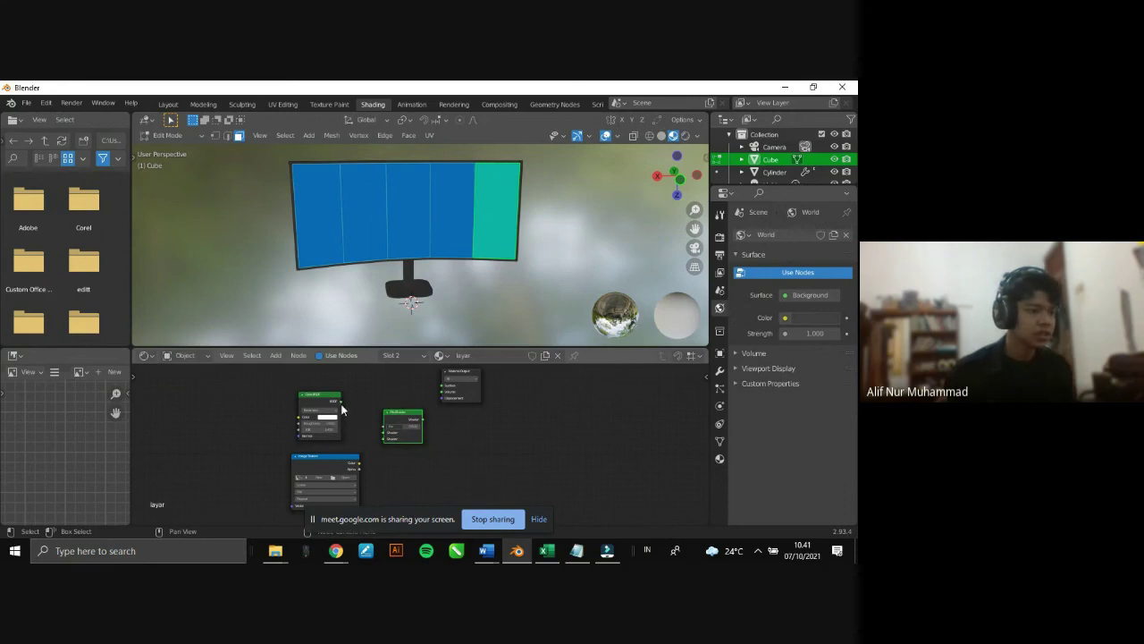
mouse_move(340, 400)
mouse_down()
mouse_move(383, 433)
mouse_move(443, 386)
mouse_up()
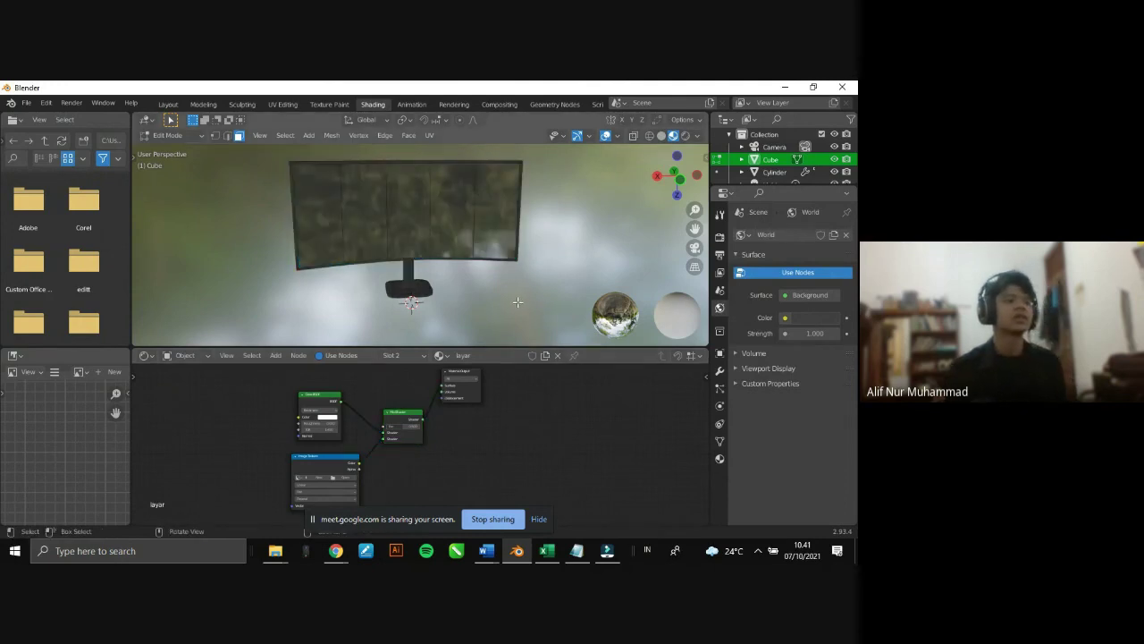
- Check the glassy screen in the viewport and bring the Image Texture node's settings into view
middle_drag(518, 303, 513, 324)
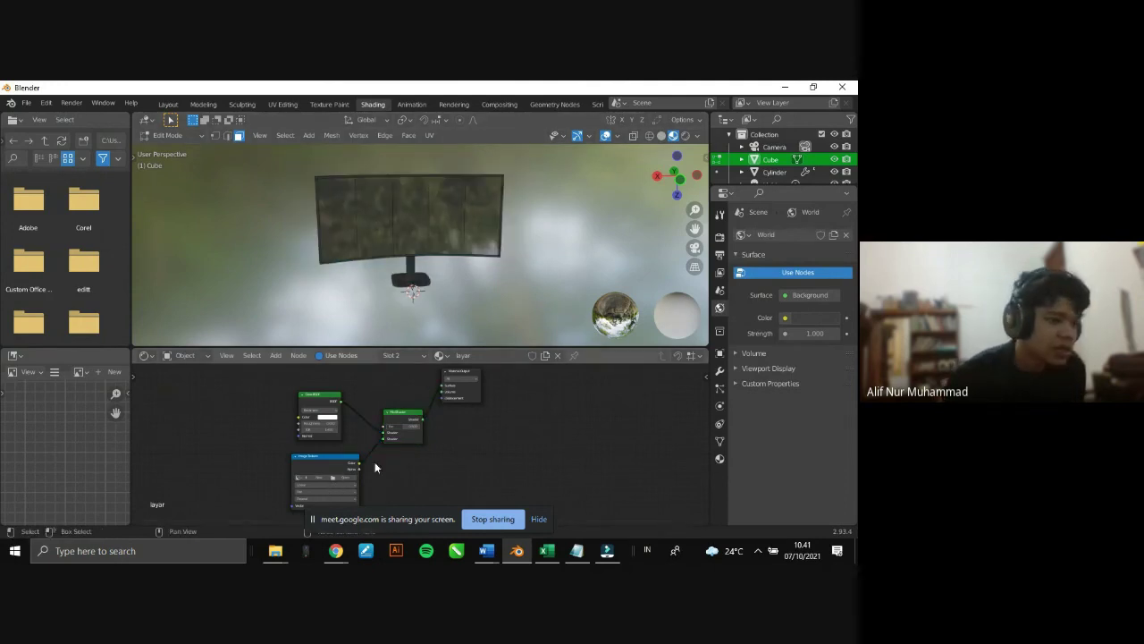
scroll(374, 461, up, 2)
scroll(346, 477, up, 2)
scroll(501, 482, up, 1)
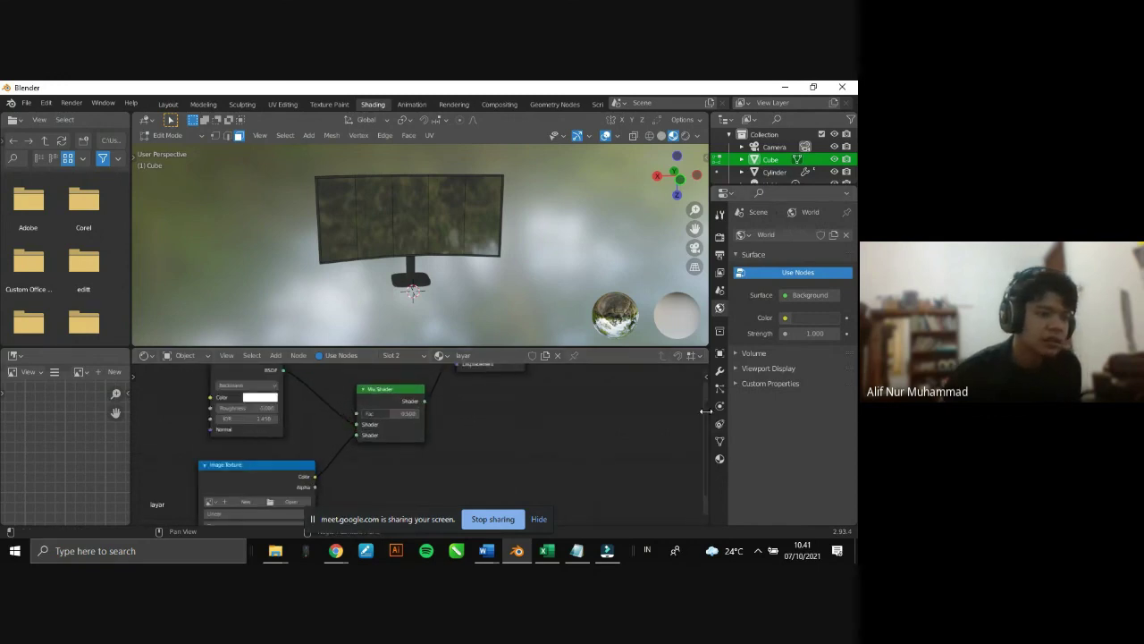
mouse_move(706, 410)
mouse_down()
mouse_move(708, 426)
mouse_move(637, 471)
mouse_up()
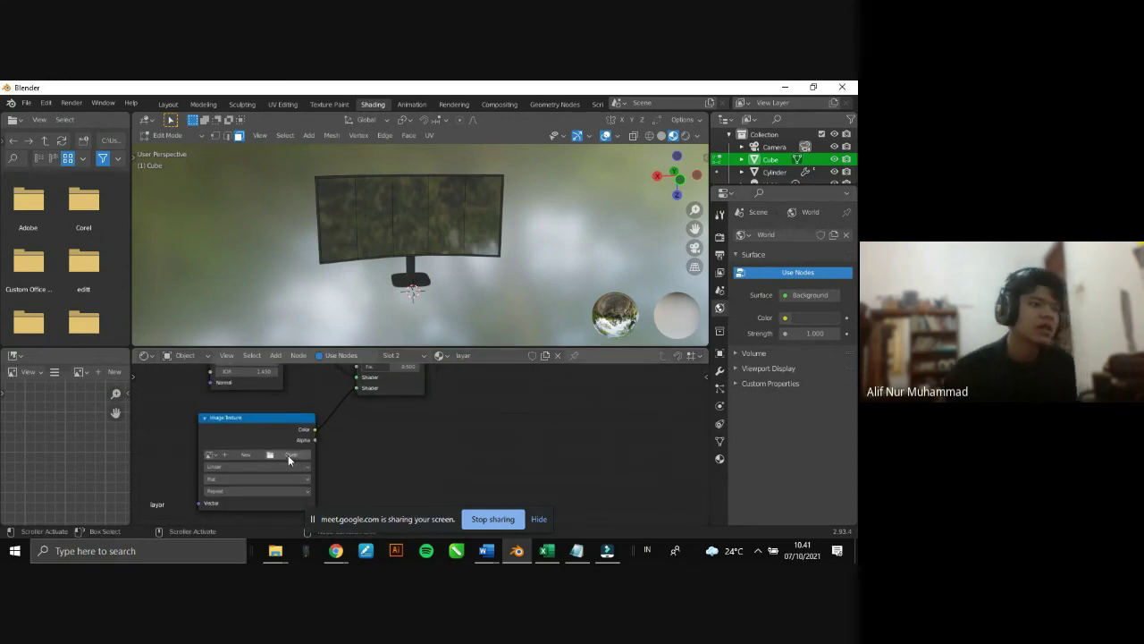